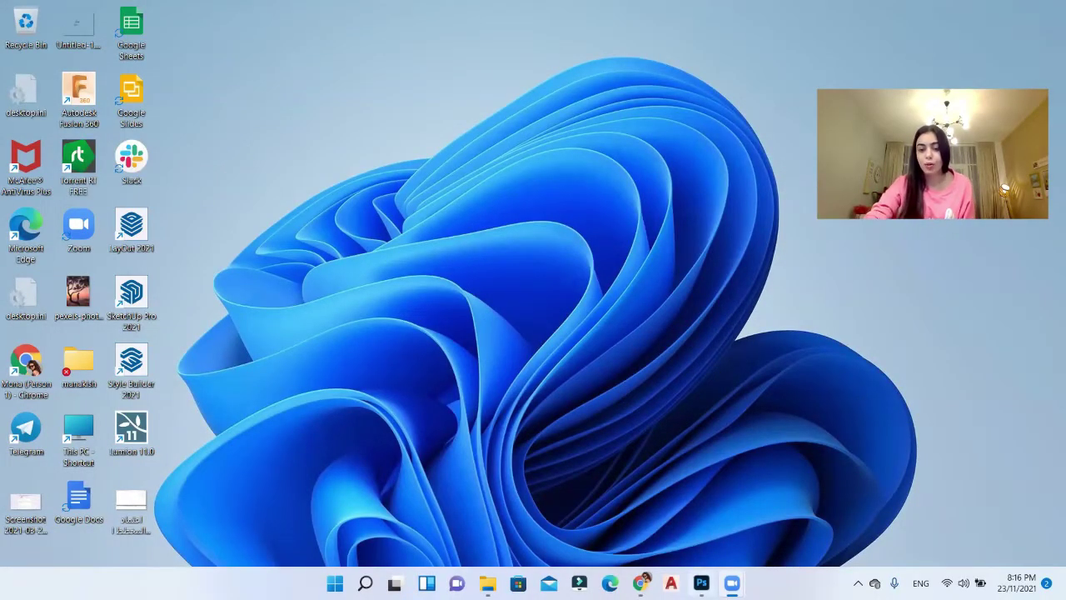
Step: Find the HAC building photo in the tut 6 folder and preview it
left_click(702, 583)
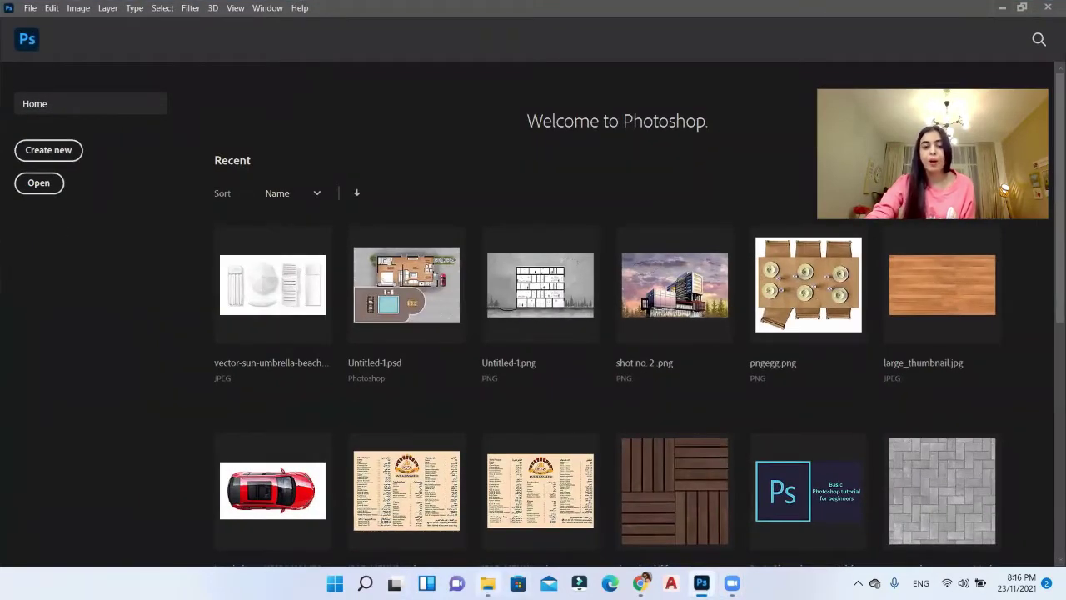
left_click(488, 583)
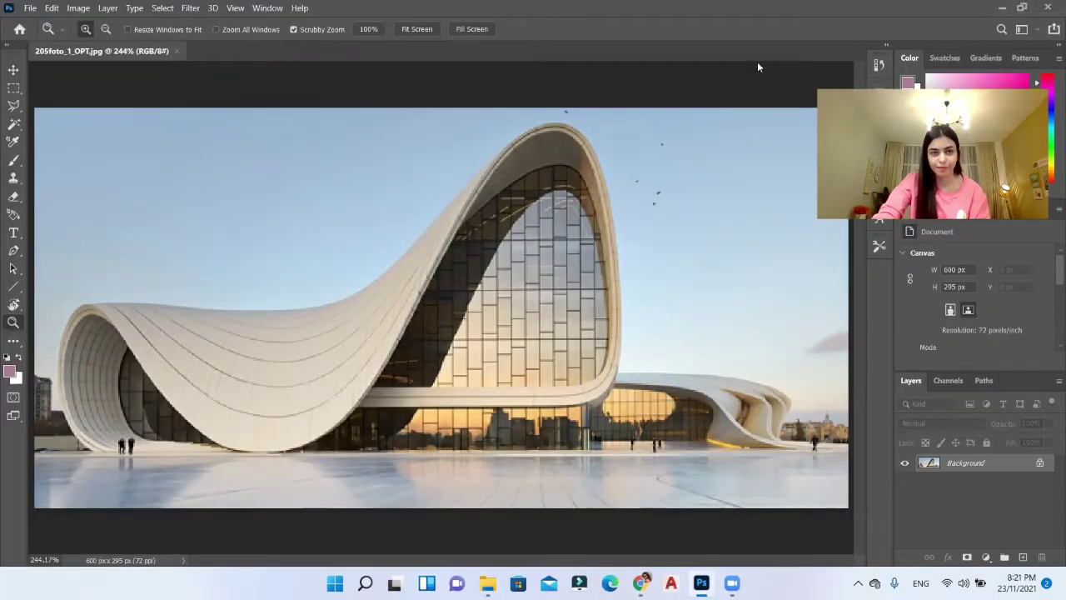
key("alt+Tab")
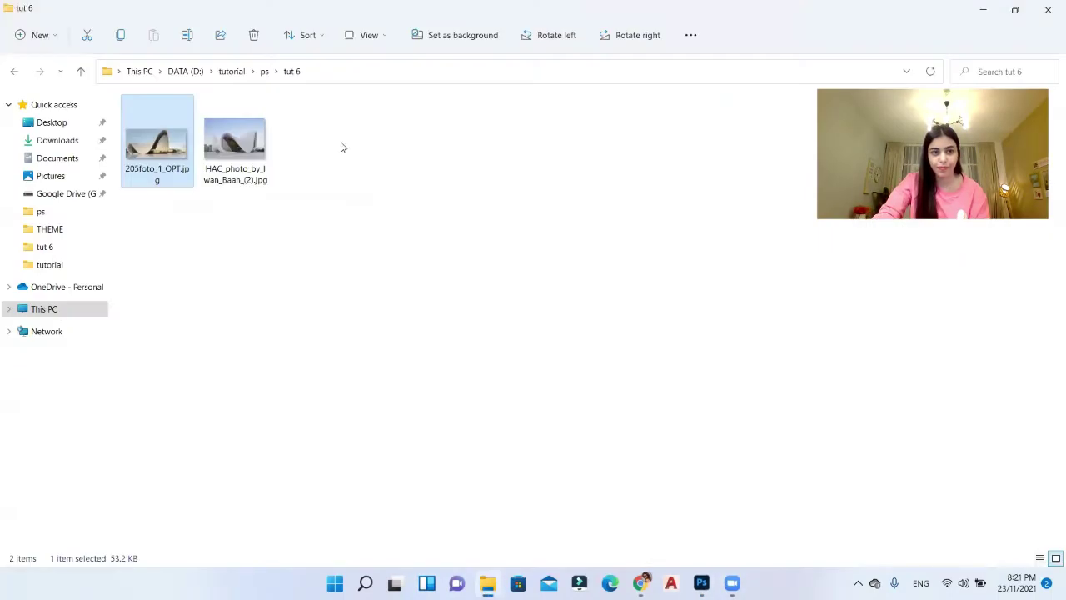
left_click(268, 161)
double_click(217, 129)
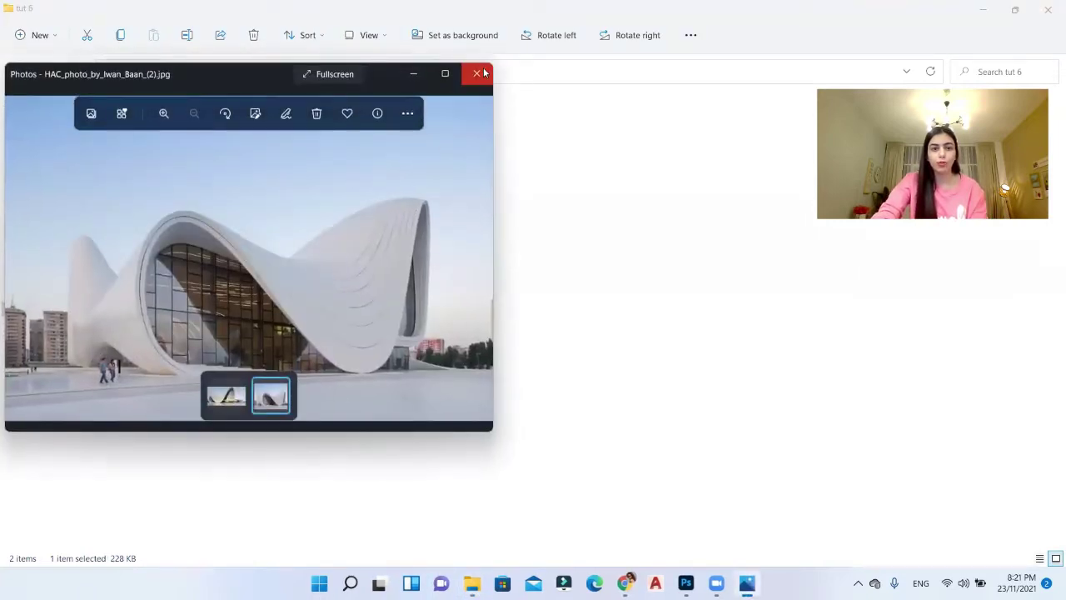
left_click(478, 73)
Step: Open the HAC building photo from the tut 6 folder in Adobe Photoshop 2021
right_click(254, 136)
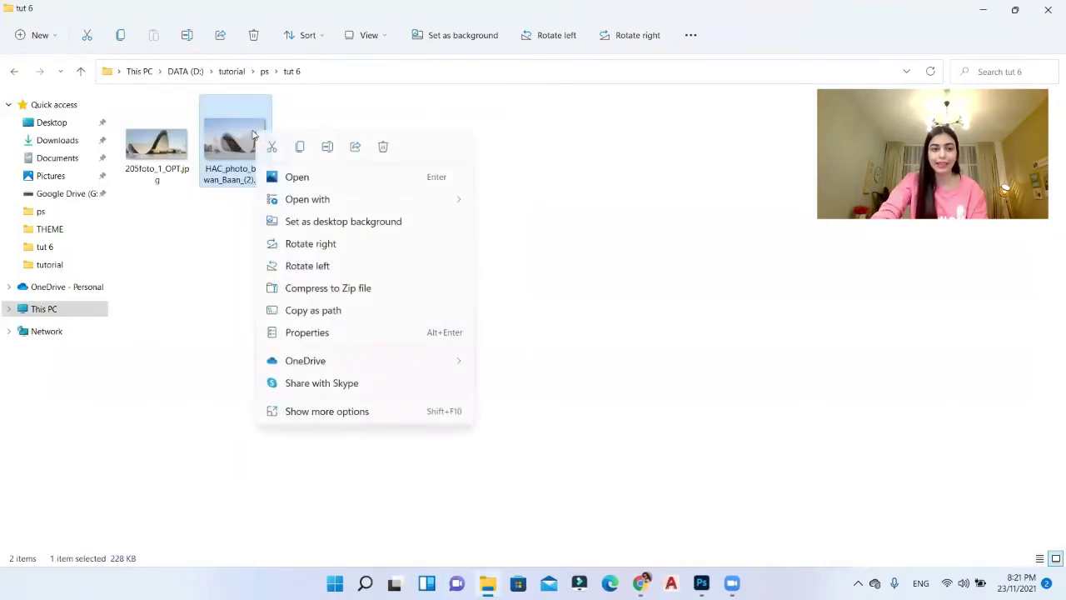
mouse_move(337, 197)
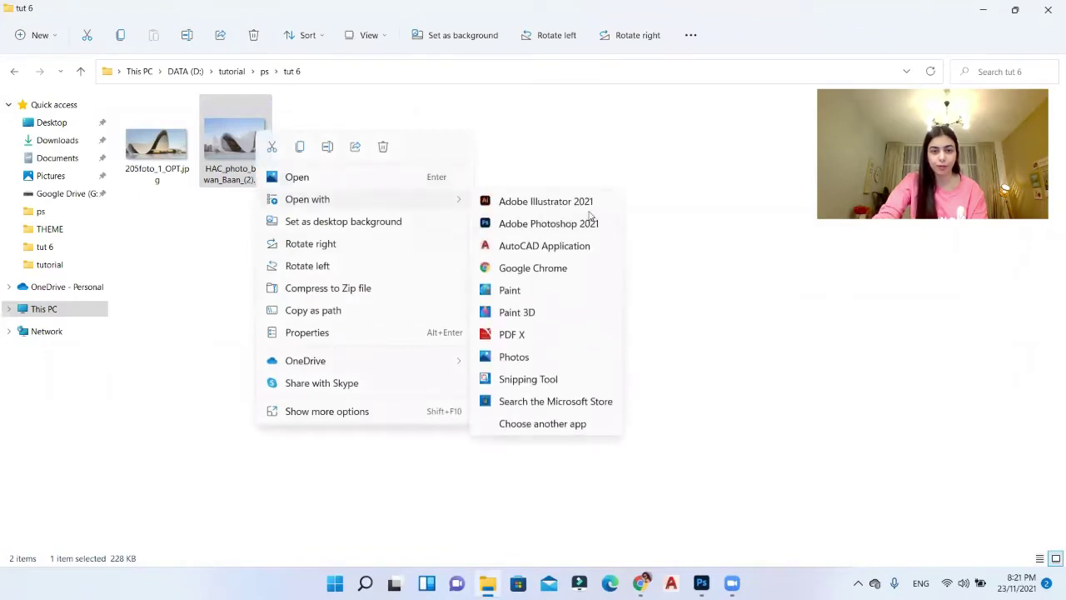
left_click(575, 225)
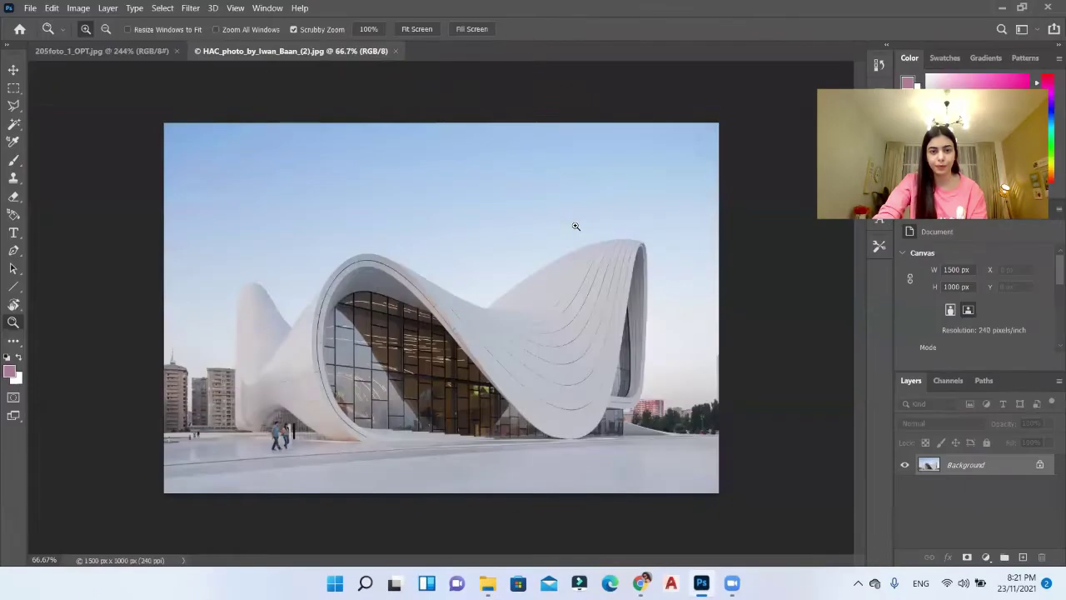
Step: Convert the photo's Background layer to a smart object
left_click(442, 314)
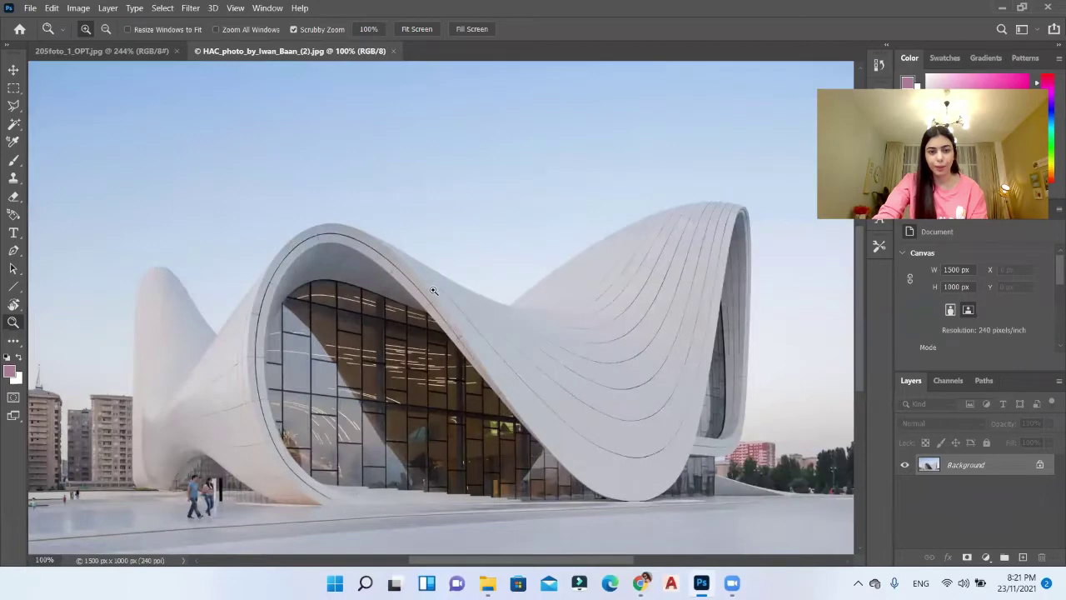
right_click(943, 471)
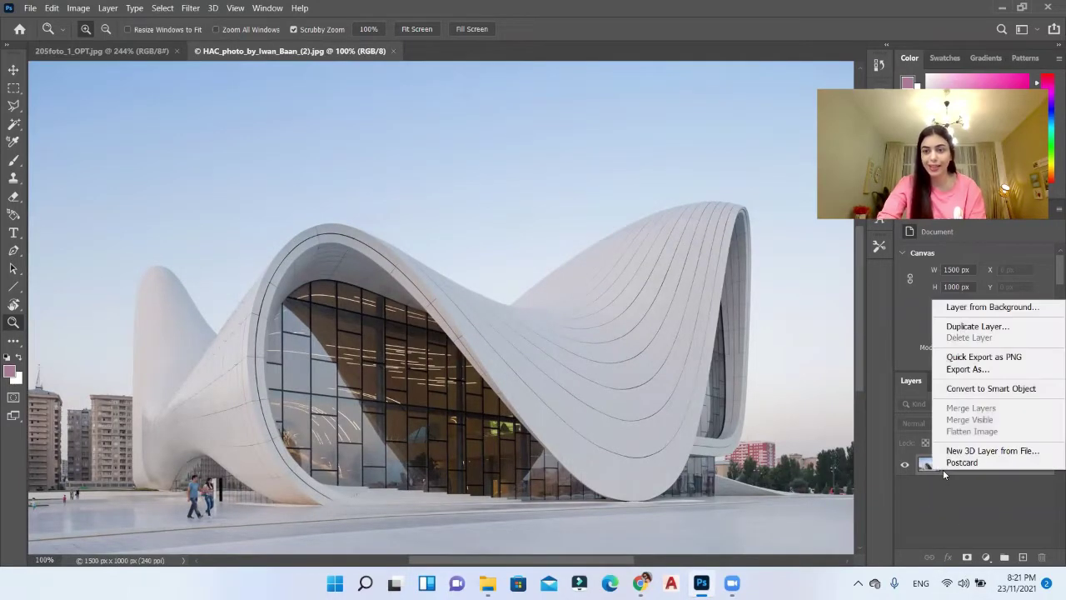
left_click(971, 389)
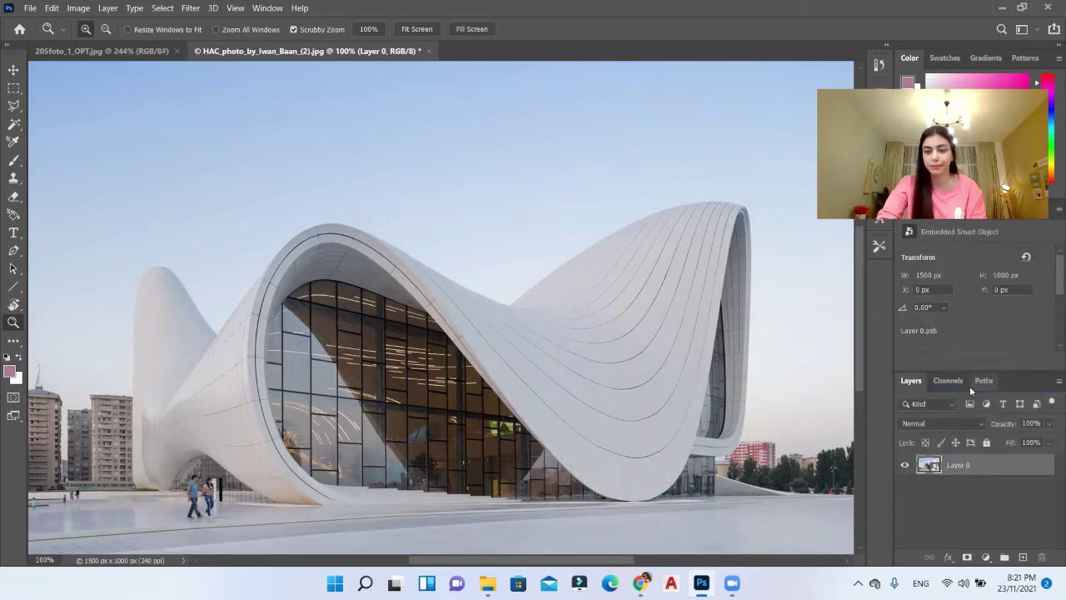
Step: Apply the Find Edges stylize filter to the building photo
scroll(473, 309, "right", 1)
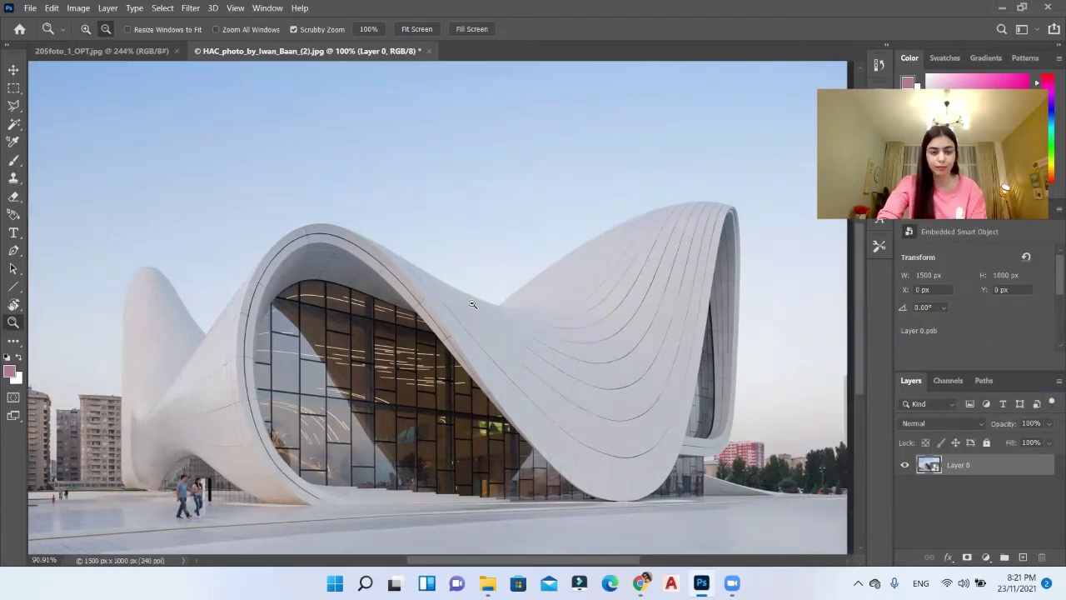
scroll(473, 305, "down", 2)
left_click(191, 9)
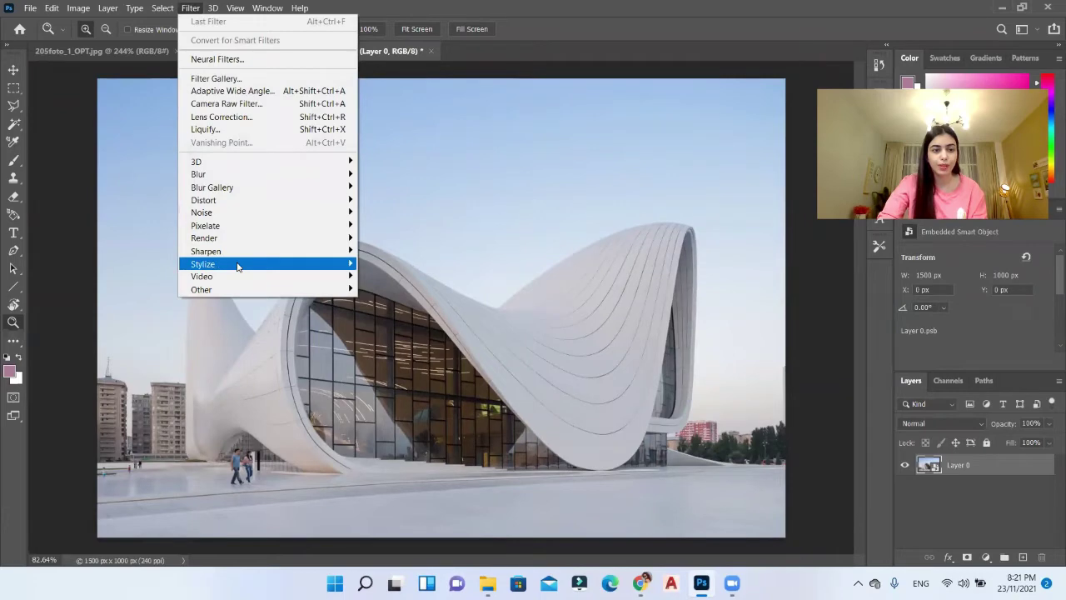
mouse_move(239, 266)
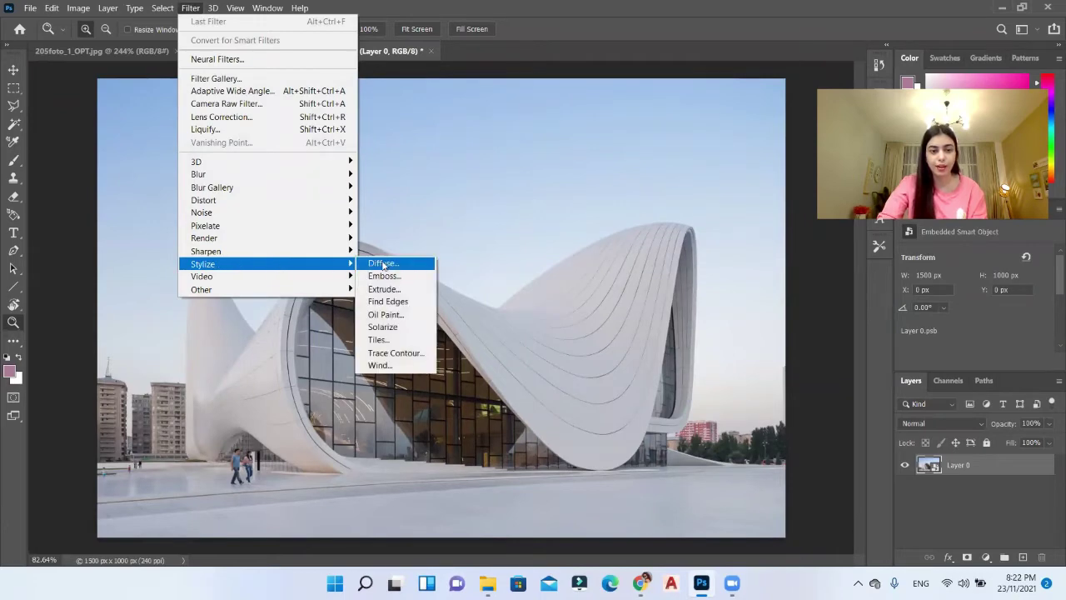
left_click(405, 305)
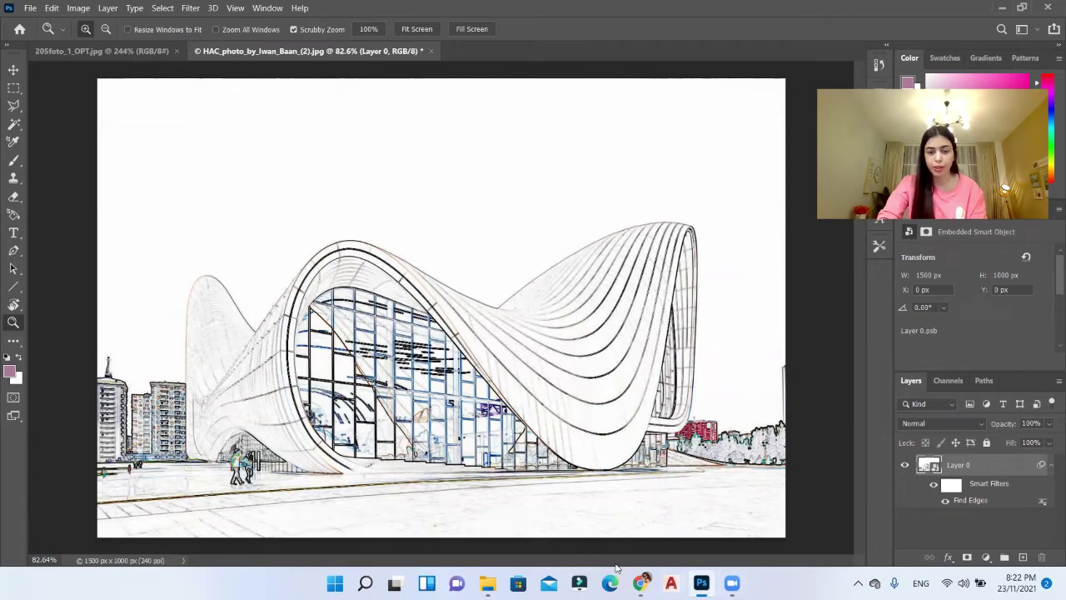
Step: Open the original HAC photo in the Photos viewer, compare it with the edge drawing, and minimize the viewer
left_click(488, 583)
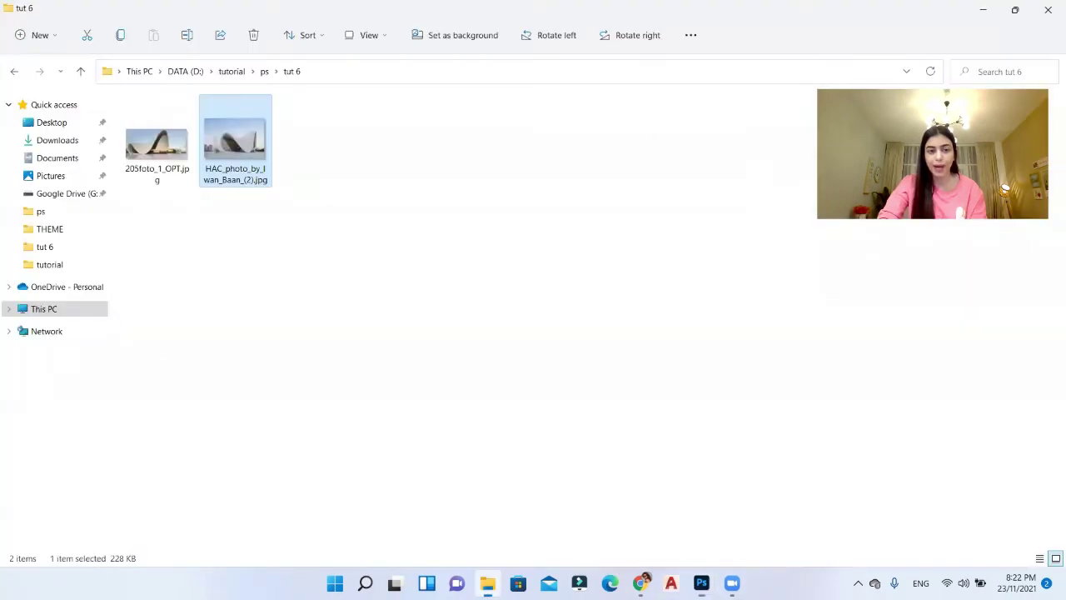
double_click(261, 184)
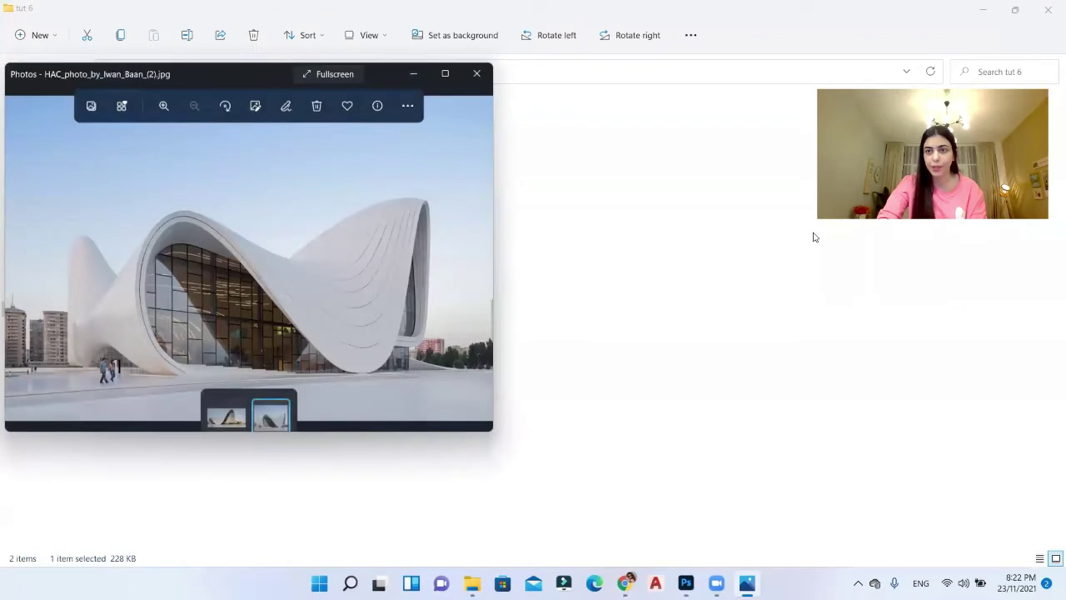
left_click(990, 6)
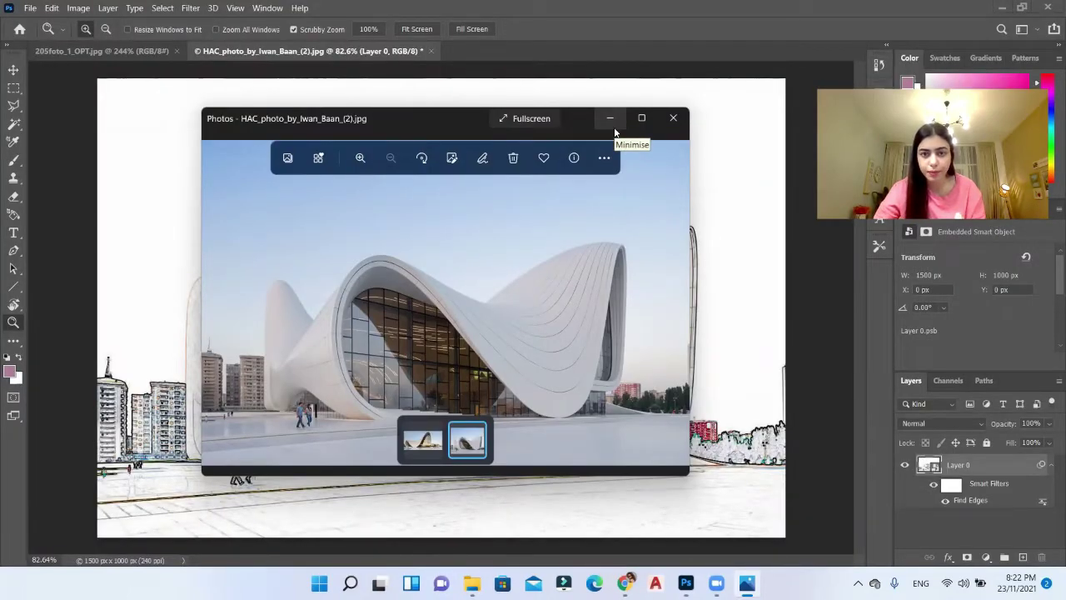
left_click(610, 119)
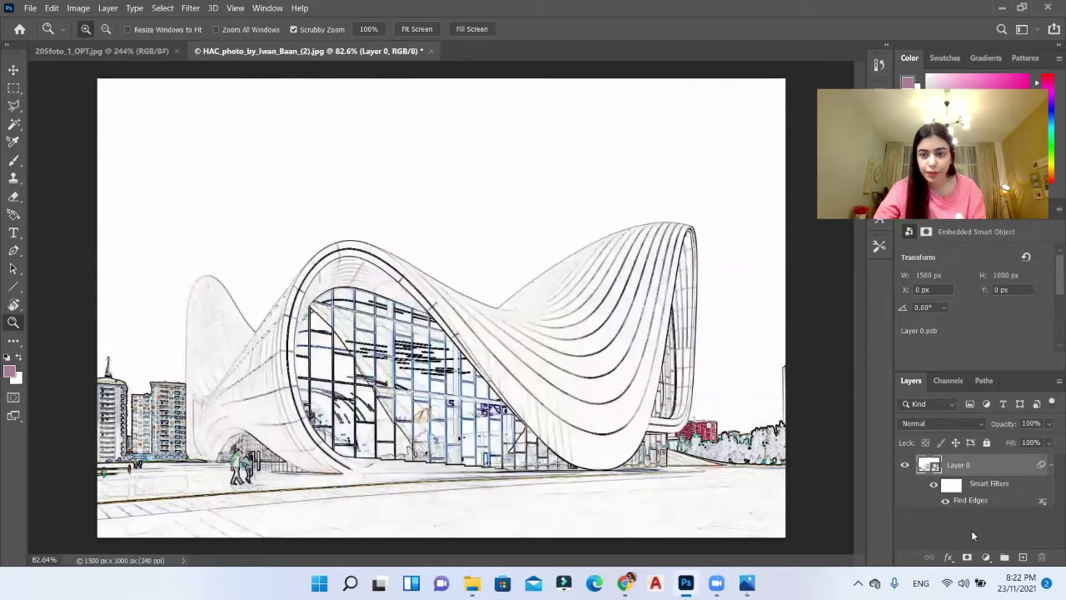
Step: Add a new layer and paint the whole sky around the building light blue with a soft 291 px brush
left_click(1024, 557)
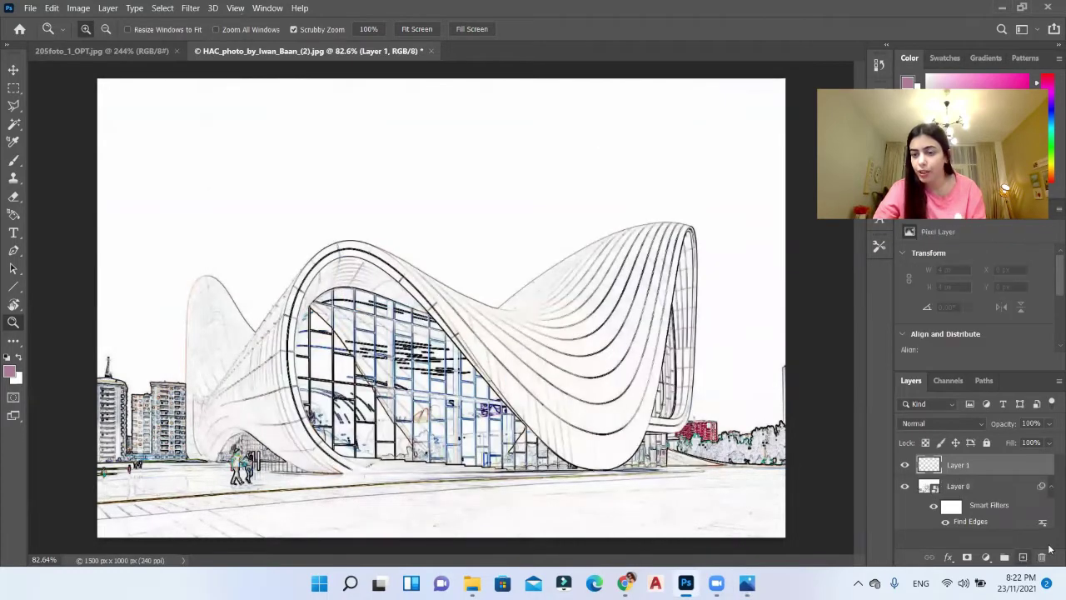
left_click(12, 164)
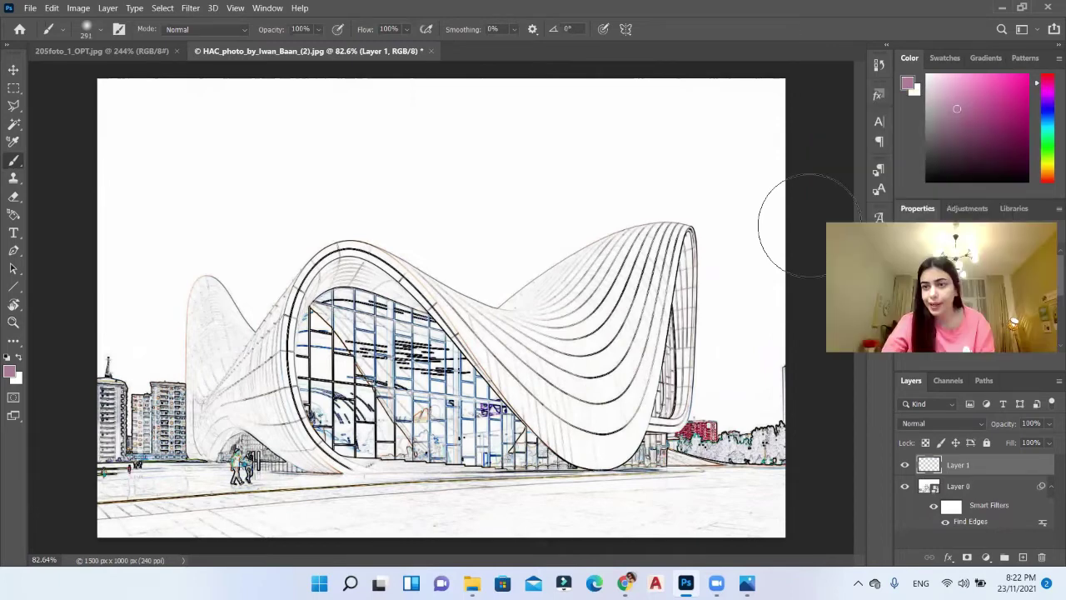
left_click(1048, 119)
left_click_drag(958, 108, 963, 80)
mouse_move(769, 107)
left_mouse_down()
mouse_move(763, 347)
mouse_move(736, 138)
mouse_move(704, 90)
mouse_move(663, 173)
mouse_move(704, 174)
mouse_move(638, 92)
mouse_move(540, 94)
mouse_move(542, 113)
mouse_move(622, 161)
mouse_move(610, 182)
mouse_move(568, 193)
mouse_move(515, 226)
mouse_move(508, 248)
mouse_move(530, 123)
mouse_move(521, 108)
mouse_move(488, 255)
mouse_move(478, 90)
mouse_move(534, 106)
mouse_move(122, 96)
mouse_move(112, 236)
mouse_move(147, 341)
mouse_move(143, 257)
mouse_move(168, 170)
mouse_move(250, 230)
mouse_move(261, 192)
mouse_move(205, 144)
mouse_move(423, 166)
mouse_move(451, 219)
mouse_move(421, 220)
mouse_move(404, 196)
mouse_move(379, 188)
mouse_move(289, 201)
mouse_move(254, 230)
mouse_move(251, 270)
mouse_move(257, 253)
mouse_move(240, 218)
mouse_move(208, 221)
mouse_move(176, 191)
mouse_move(102, 311)
left_mouse_up()
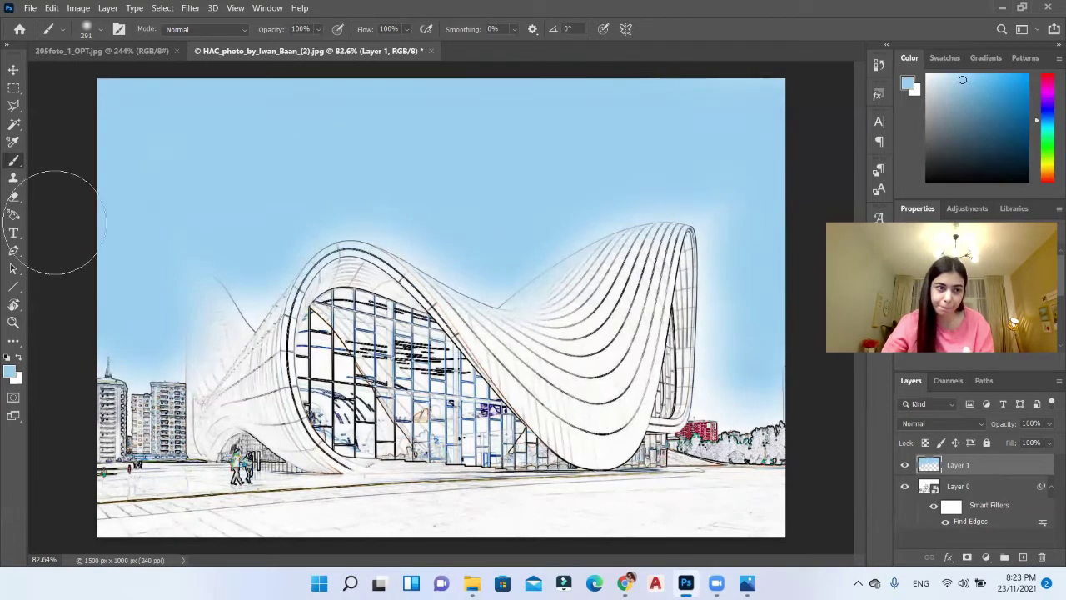
Step: Erase the blue paint spilling over the building's rear left wing with a soft 67 px Eraser
left_click(13, 197)
left_click(557, 324)
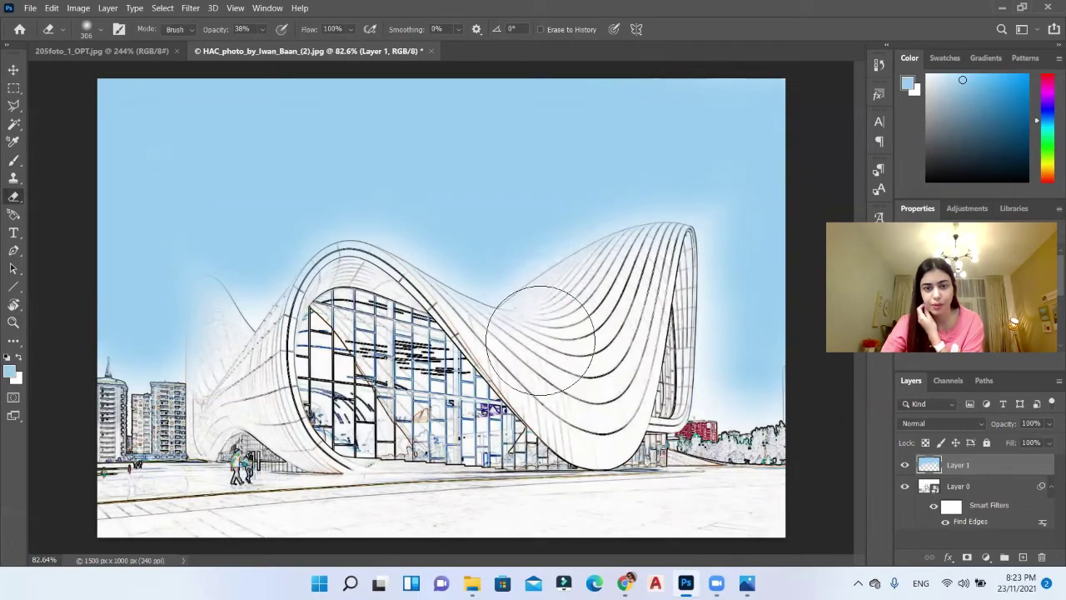
mouse_move(533, 360)
left_mouse_down()
mouse_move(458, 366)
mouse_move(373, 298)
mouse_move(333, 290)
mouse_move(363, 317)
mouse_move(326, 333)
mouse_move(296, 398)
left_mouse_up()
right_click(296, 398)
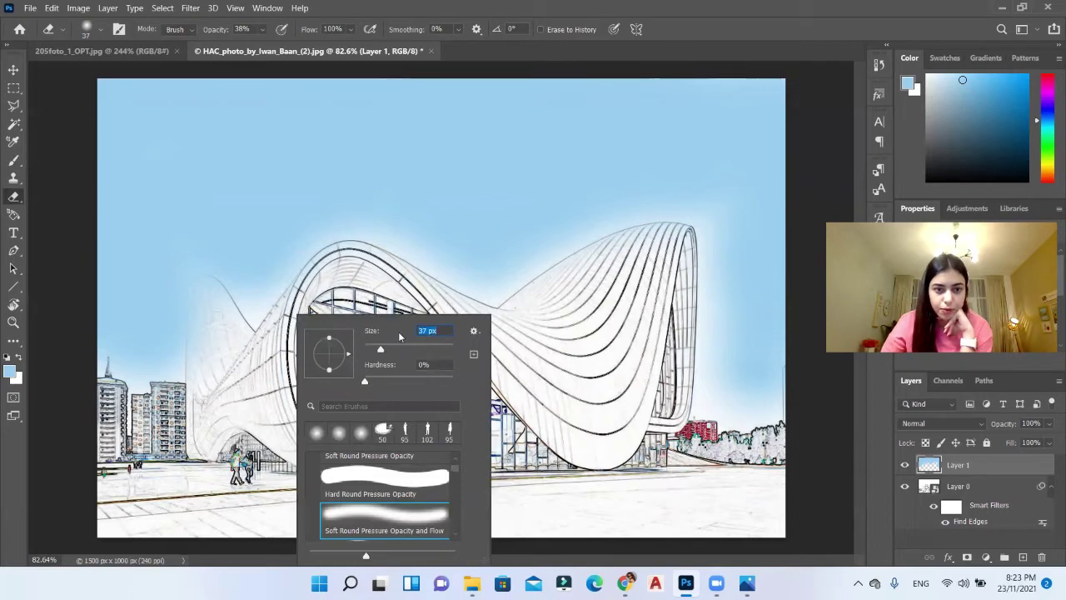
left_click(393, 346)
key("Return")
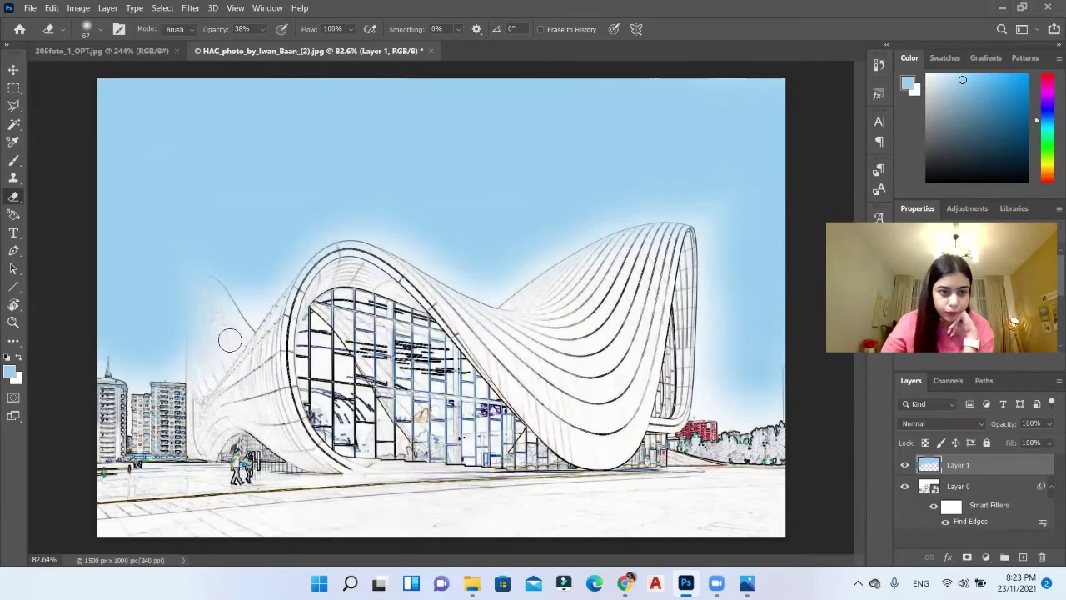
mouse_move(227, 316)
left_mouse_down()
mouse_move(202, 287)
mouse_move(197, 390)
mouse_move(197, 305)
mouse_move(219, 293)
left_mouse_up()
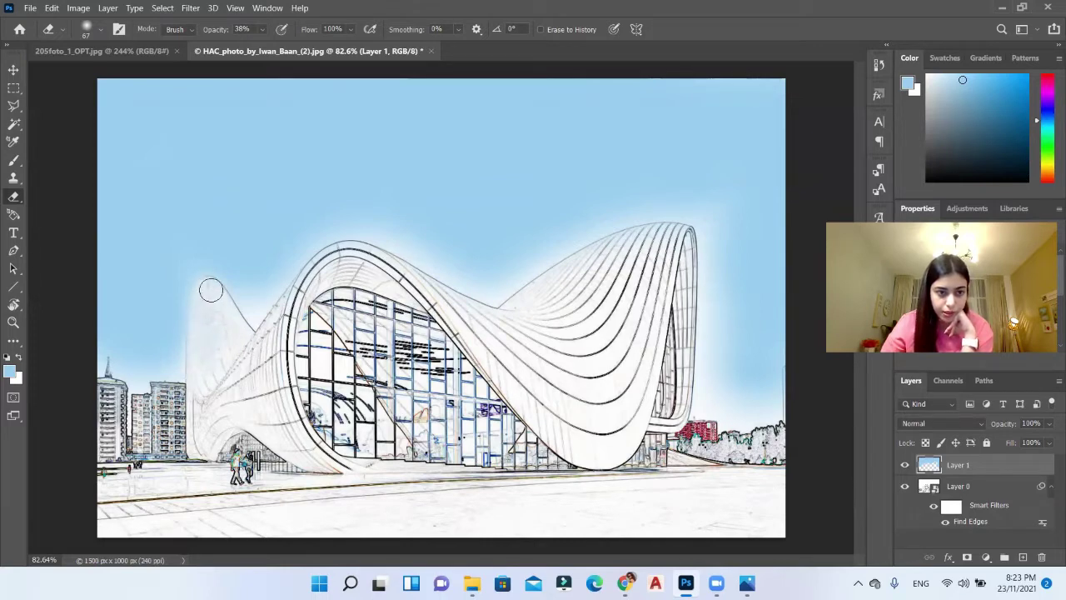
mouse_move(209, 285)
left_mouse_down()
mouse_move(197, 298)
mouse_move(190, 369)
mouse_move(205, 438)
left_mouse_up()
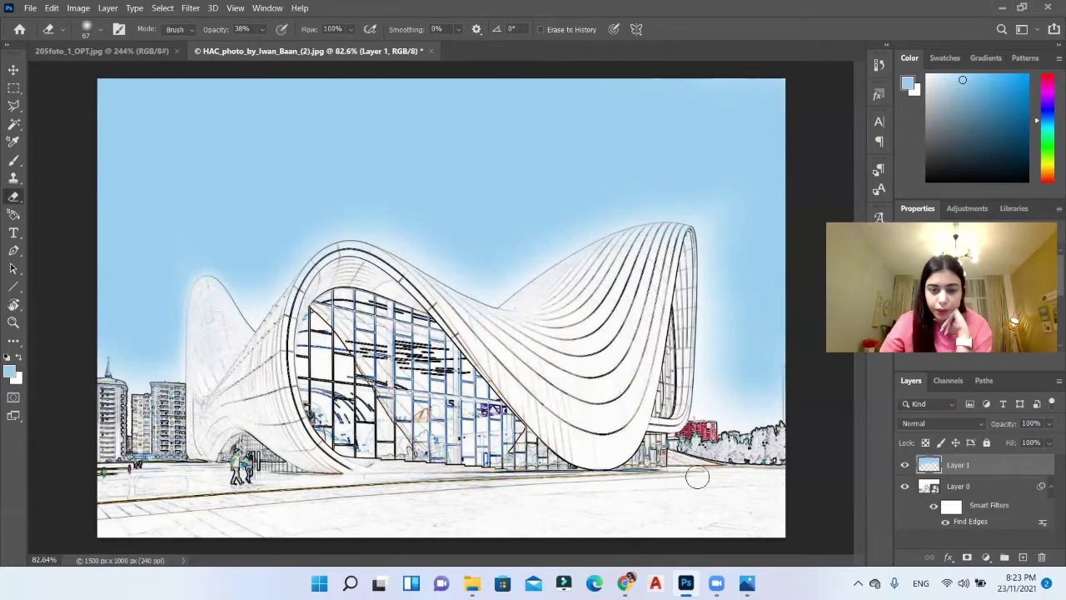
Step: Check the original photo's colors and set the foreground color to dark green
left_click(747, 583)
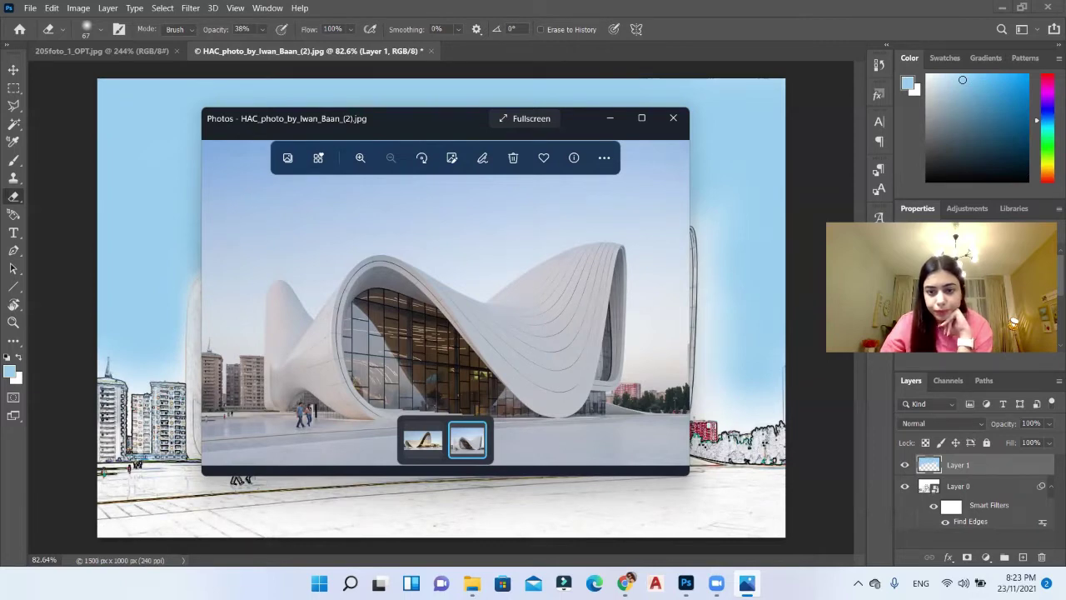
left_click(747, 583)
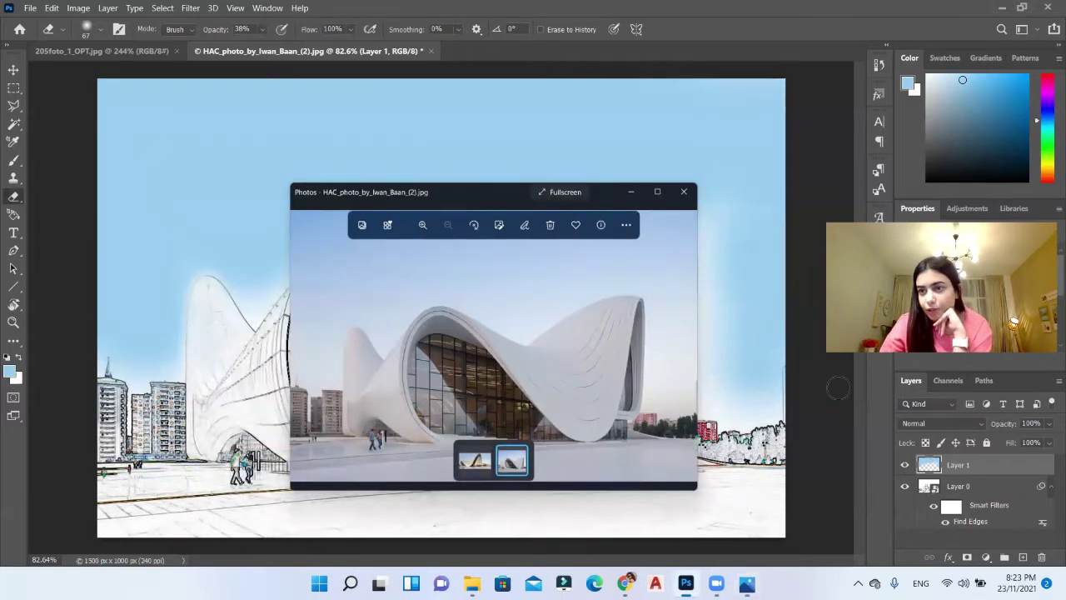
left_click(1047, 140)
left_click(1015, 148)
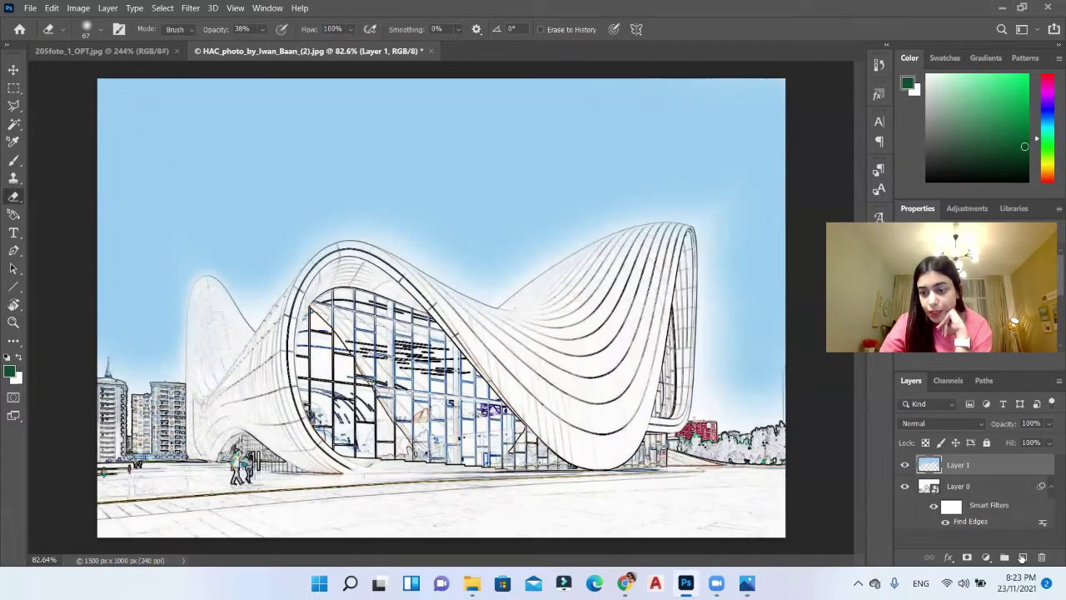
Step: Add a new layer and paint the trees to the right of the building dark green with a 69 px Soft Round brush
left_click(1025, 558)
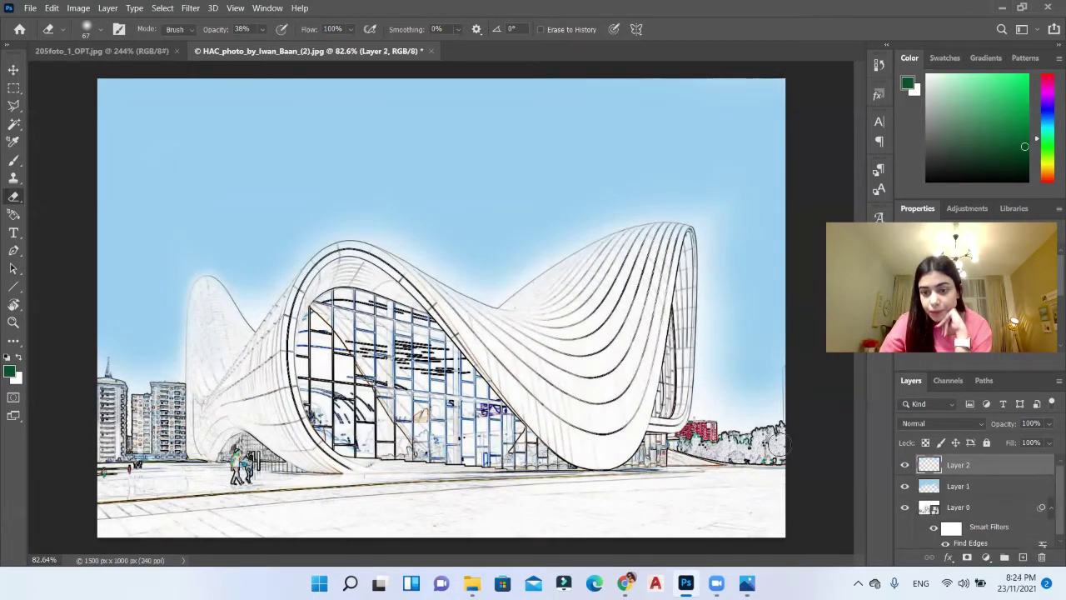
left_click(13, 161)
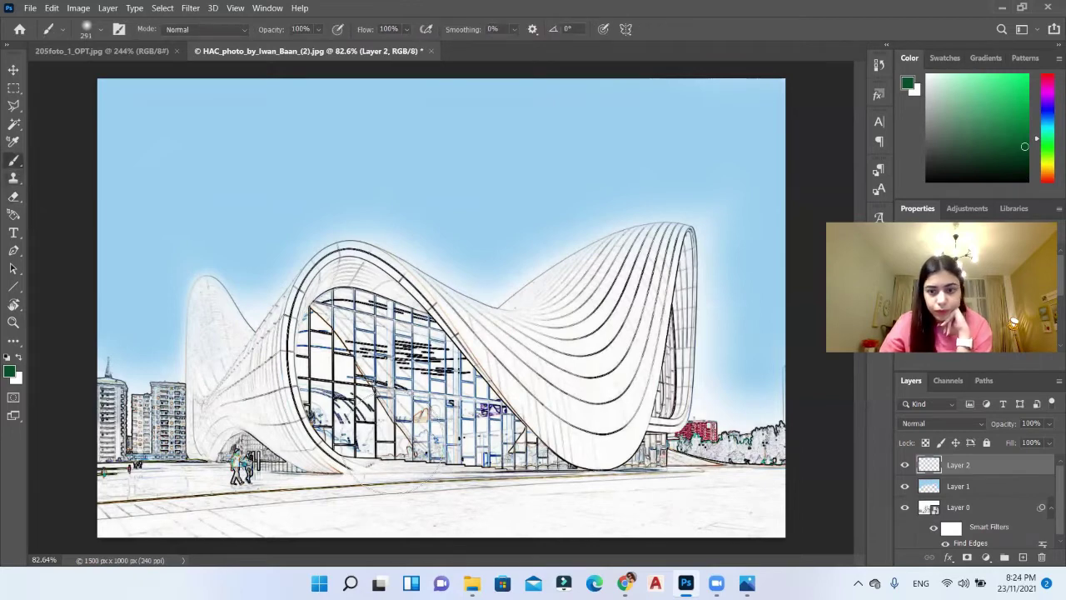
right_click(750, 397)
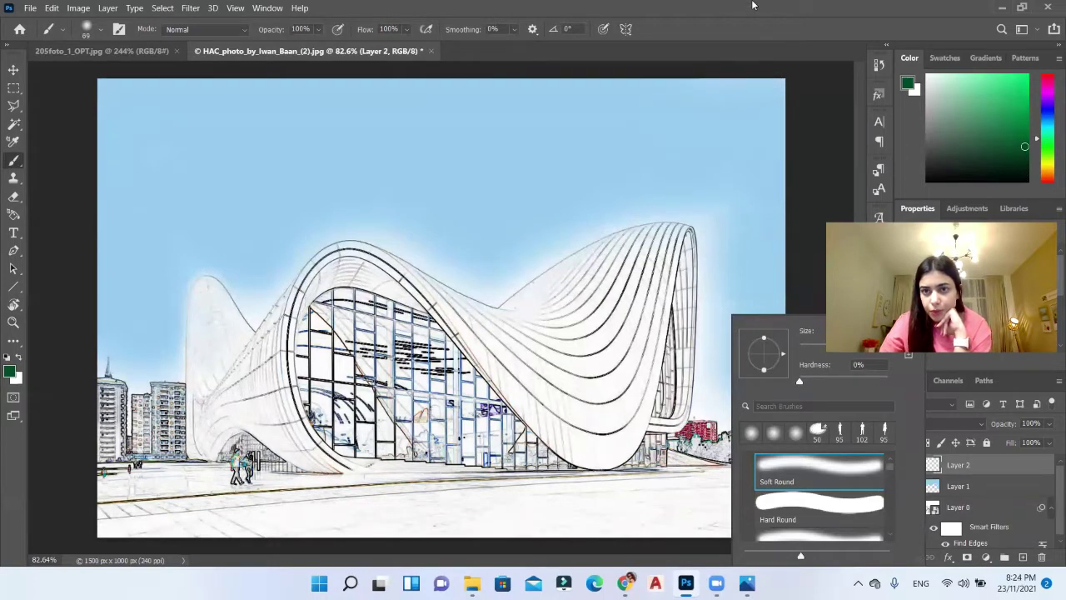
key("Escape")
mouse_move(718, 454)
left_mouse_down()
mouse_move(779, 454)
mouse_move(783, 442)
mouse_move(686, 448)
mouse_move(765, 460)
mouse_move(789, 438)
left_mouse_up()
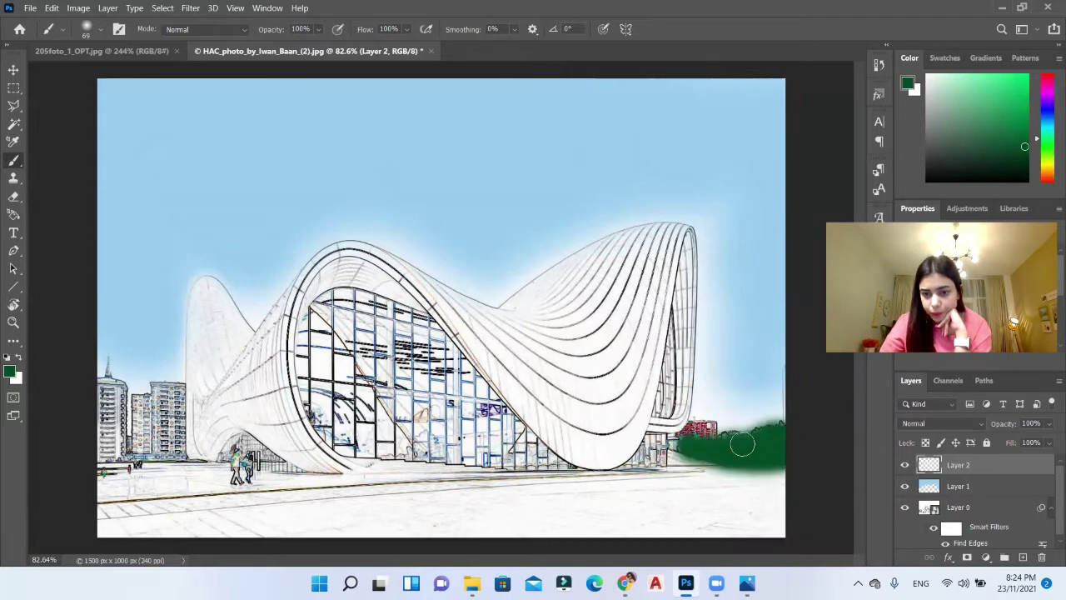
Step: Set the green tree layer's opacity to 52% and switch to the Eraser tool
left_click(1049, 425)
left_click_drag(1033, 441, 1025, 441)
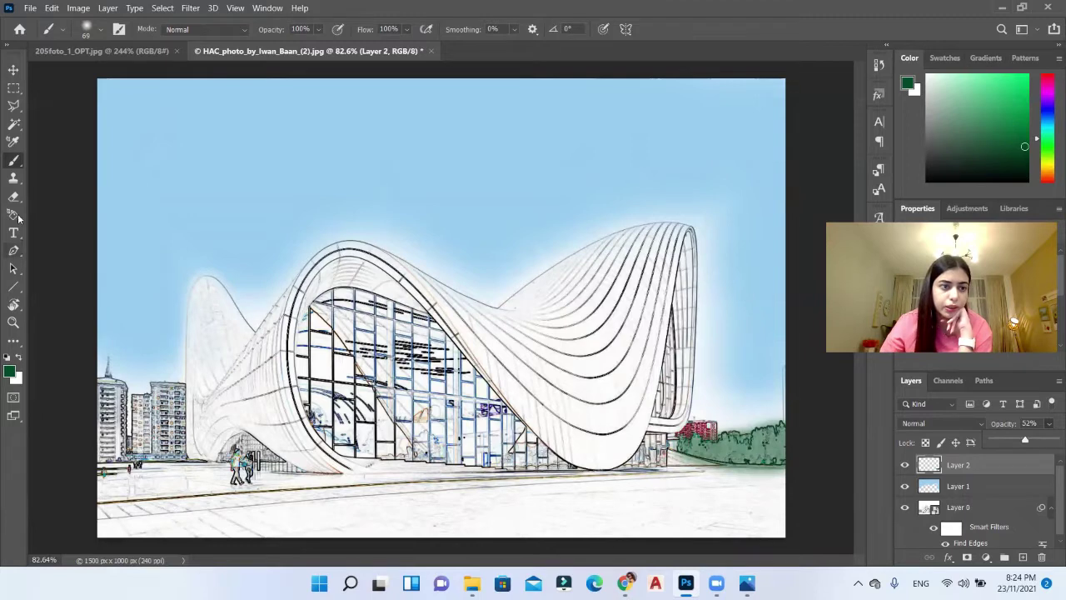
key("e")
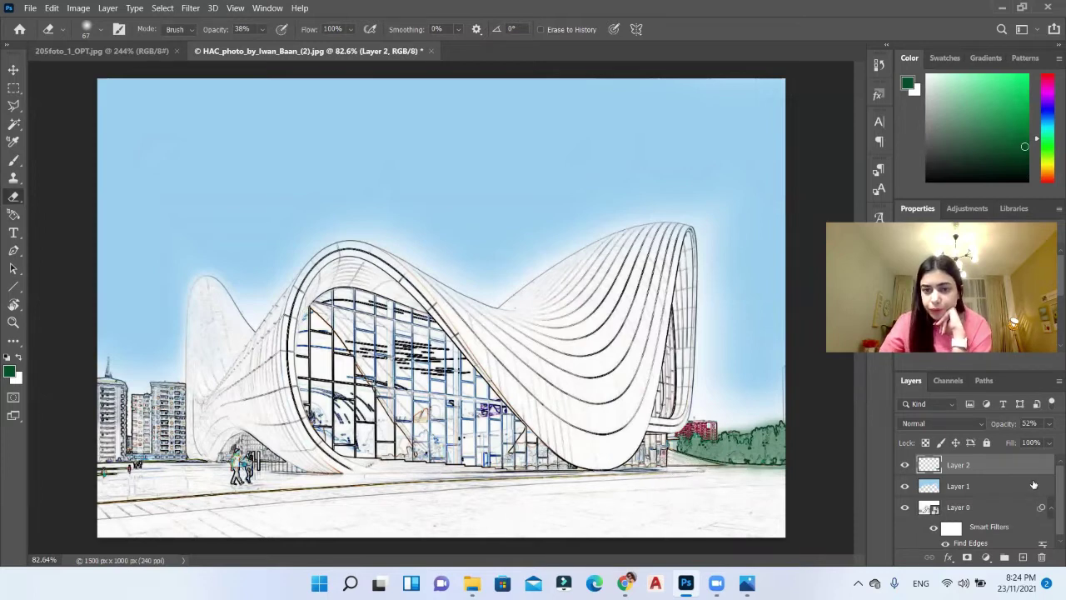
Step: Lower the blue sky layer's opacity to 63% and check the building's colors in the original photo
left_click(951, 486)
left_click_drag(1049, 424, 1031, 446)
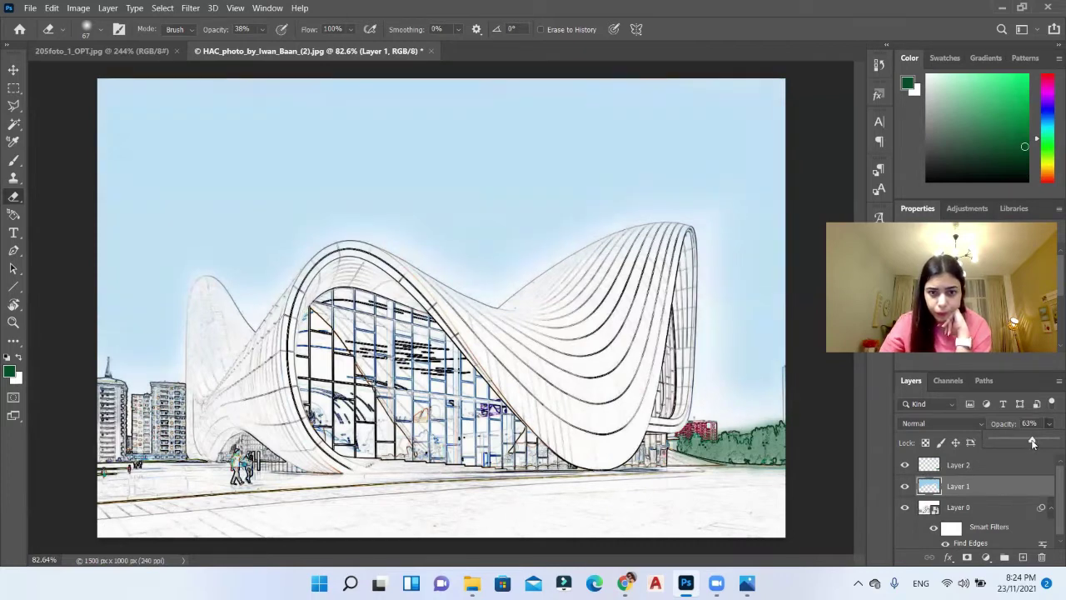
left_click(747, 583)
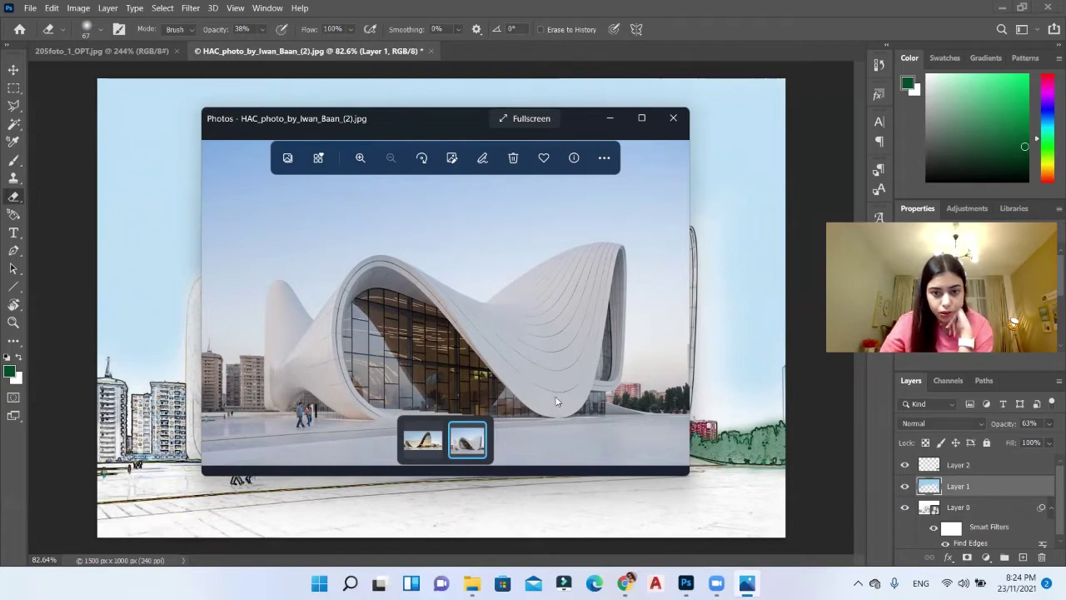
left_click(611, 120)
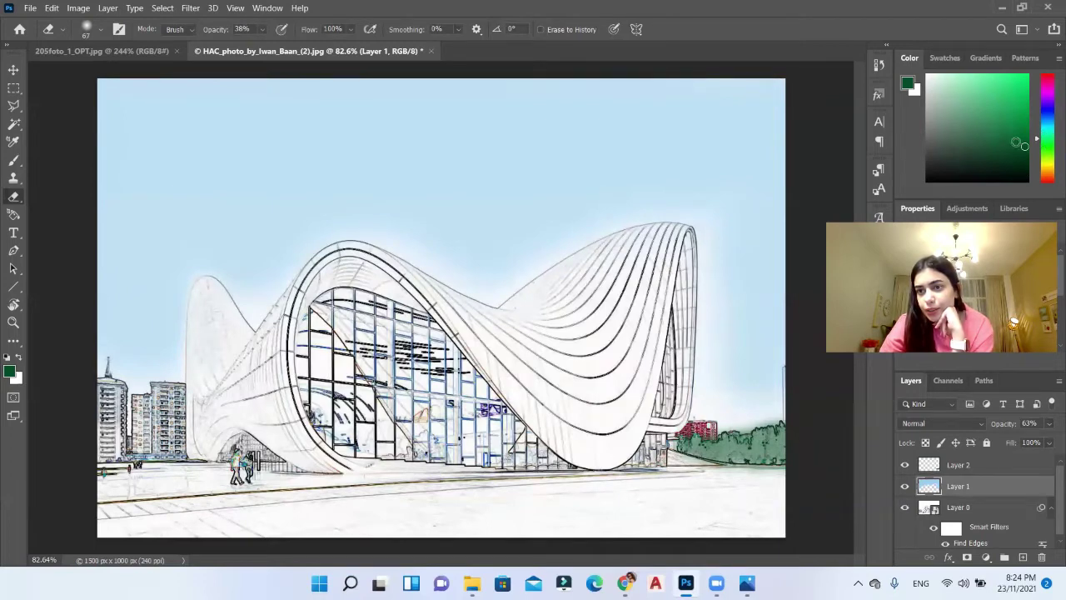
Step: Set the foreground color to medium gray and prepare a Soft Round brush at 187 px
left_click_drag(941, 132, 928, 134)
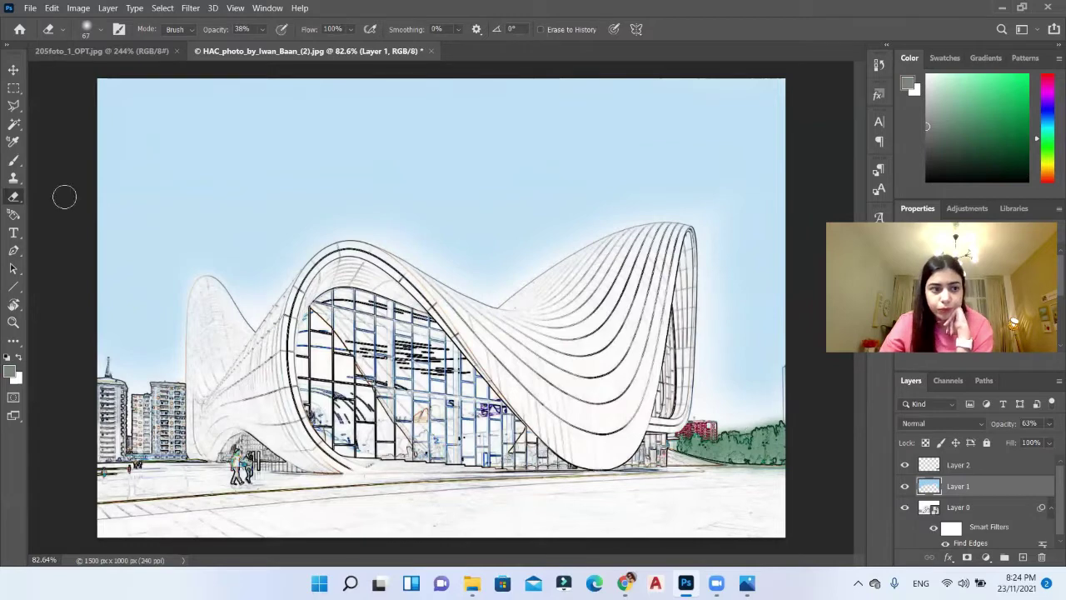
left_click(14, 162)
right_click(372, 215)
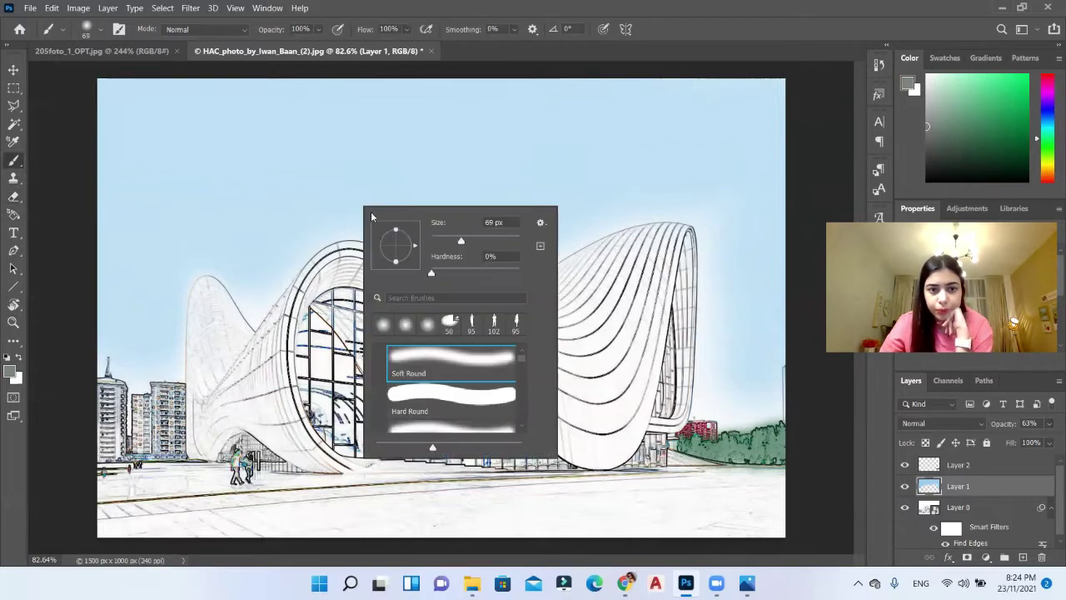
left_click(495, 223)
type("322")
key("Return")
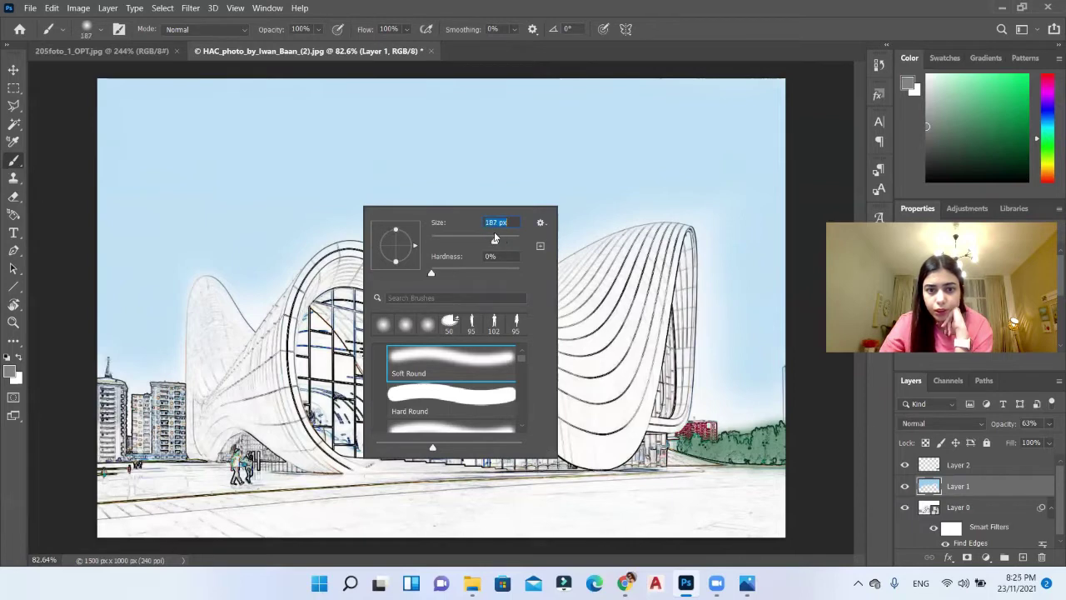
left_click(609, 6)
mouse_move(523, 338)
left_mouse_down()
mouse_move(559, 348)
mouse_move(575, 332)
left_mouse_up()
key("ctrl+z")
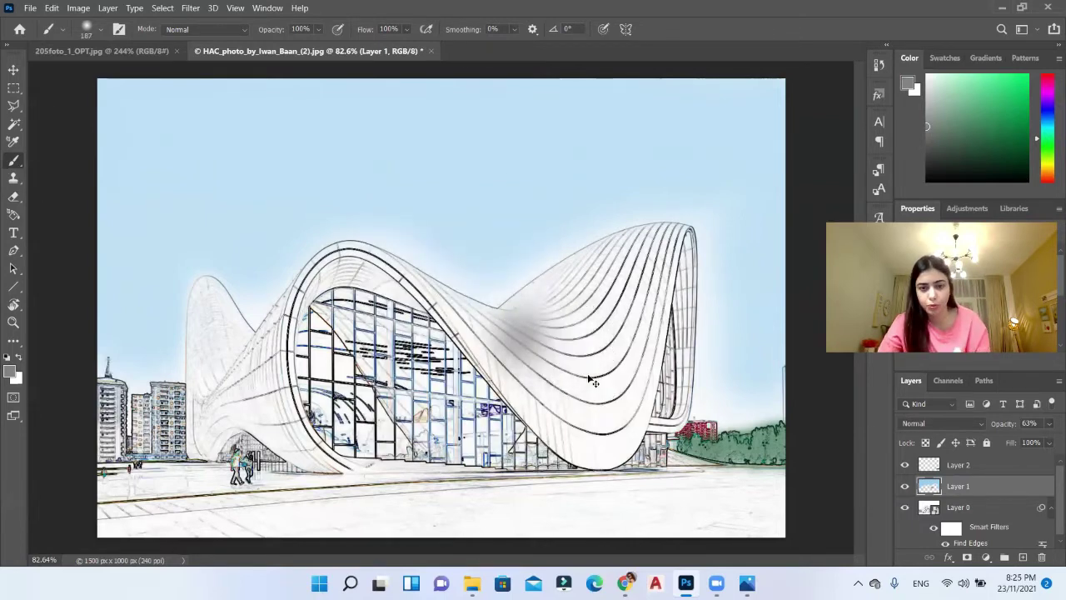
key("ctrl+z")
Step: Add a new layer and paint gray shading over the building's front curve, arch top and right edge
left_click(1023, 556)
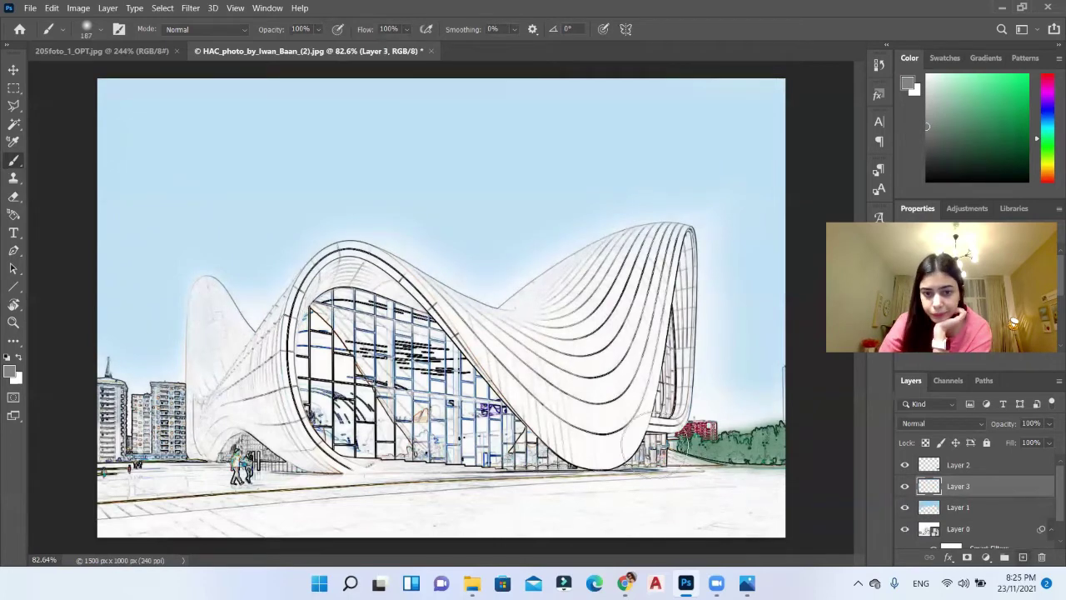
mouse_move(603, 377)
left_mouse_down()
mouse_move(556, 384)
mouse_move(517, 356)
mouse_move(578, 345)
mouse_move(522, 346)
mouse_move(553, 321)
mouse_move(518, 324)
left_mouse_up()
mouse_move(595, 415)
left_mouse_down()
mouse_move(602, 427)
mouse_move(552, 430)
mouse_move(527, 418)
mouse_move(557, 426)
left_mouse_up()
mouse_move(388, 282)
left_mouse_down()
mouse_move(345, 262)
mouse_move(299, 345)
left_mouse_up()
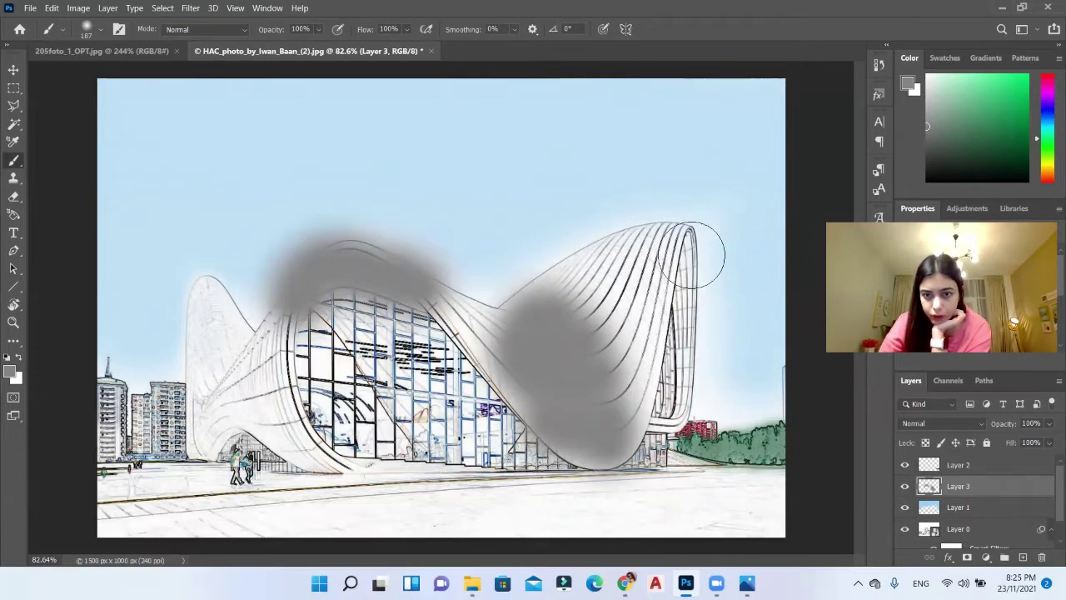
left_click_drag(695, 256, 708, 406)
Step: Erase the gray paint spilling past the building's outline with a 67 px Eraser and lower the layer's opacity to 36%
right_click(482, 309)
left_click(13, 196)
mouse_move(441, 266)
left_mouse_down()
mouse_move(270, 280)
mouse_move(417, 267)
mouse_move(269, 321)
mouse_move(289, 276)
left_mouse_up()
left_click_drag(400, 242, 441, 291)
mouse_move(632, 432)
left_mouse_down()
mouse_move(629, 403)
mouse_move(643, 432)
mouse_move(645, 334)
mouse_move(510, 392)
mouse_move(492, 341)
mouse_move(549, 259)
mouse_move(666, 341)
mouse_move(708, 333)
mouse_move(720, 417)
mouse_move(724, 292)
left_mouse_up()
right_click(727, 290)
key("Escape")
left_click(1048, 424)
left_click_drag(1056, 441, 1018, 443)
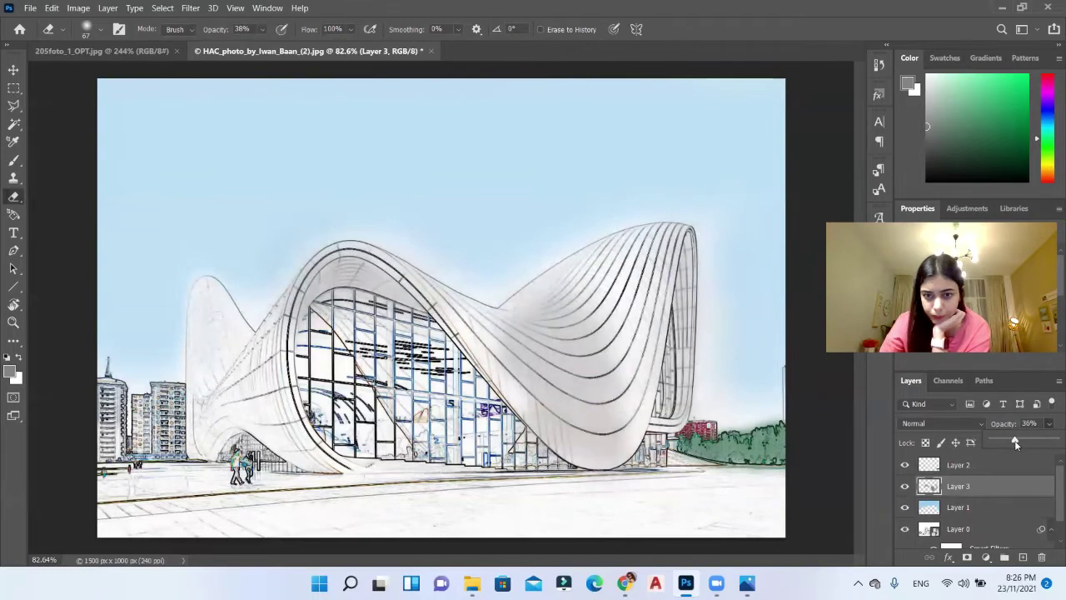
Step: Set the foreground color to dark golden yellow and check the glass facade in the original photo
left_click(1047, 169)
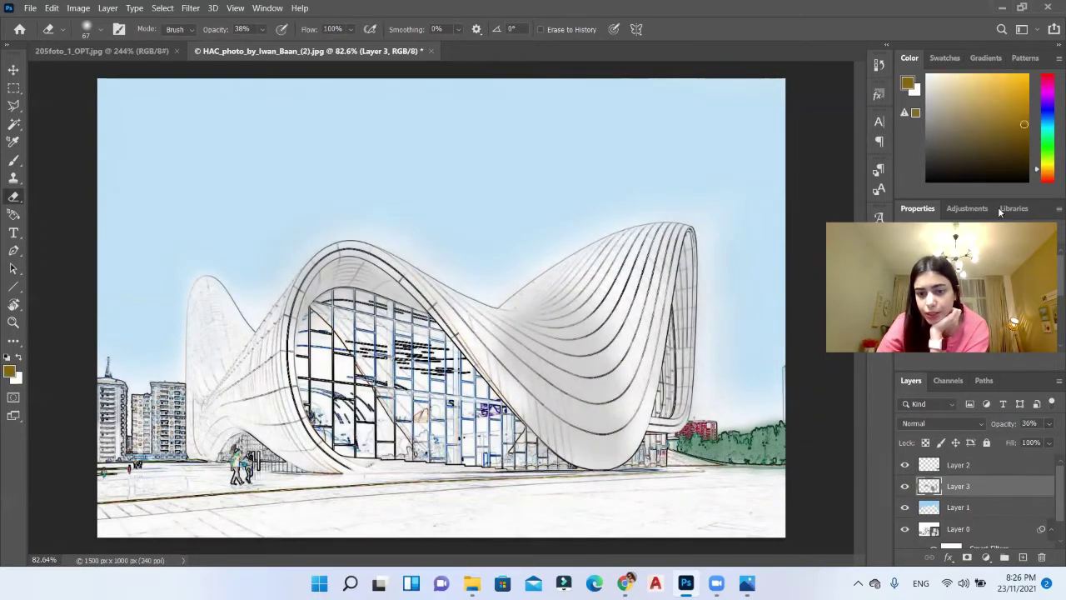
left_click(746, 583)
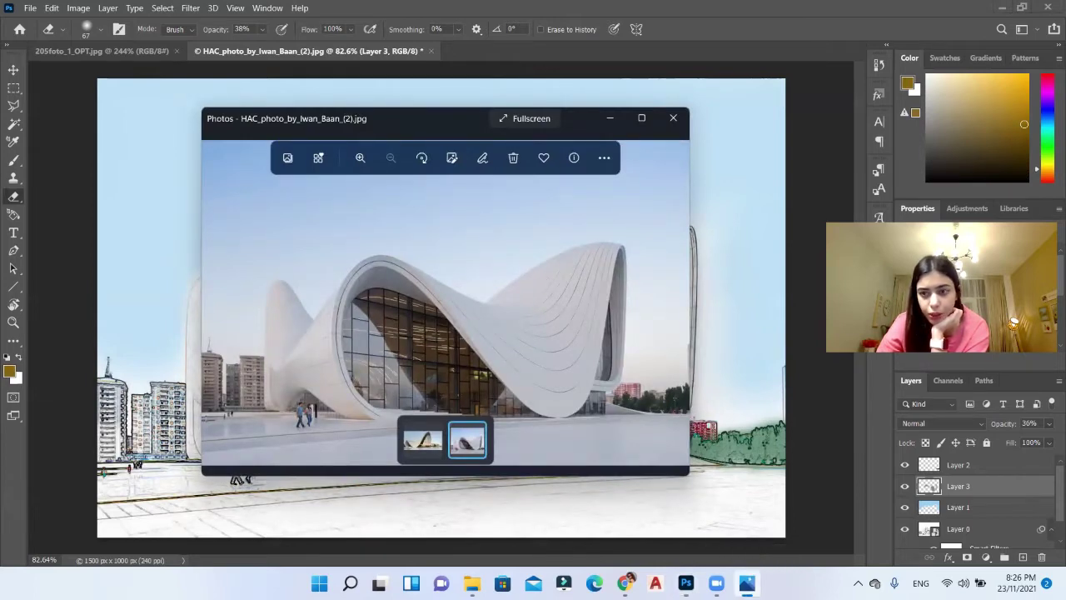
left_click(747, 583)
left_click(148, 223)
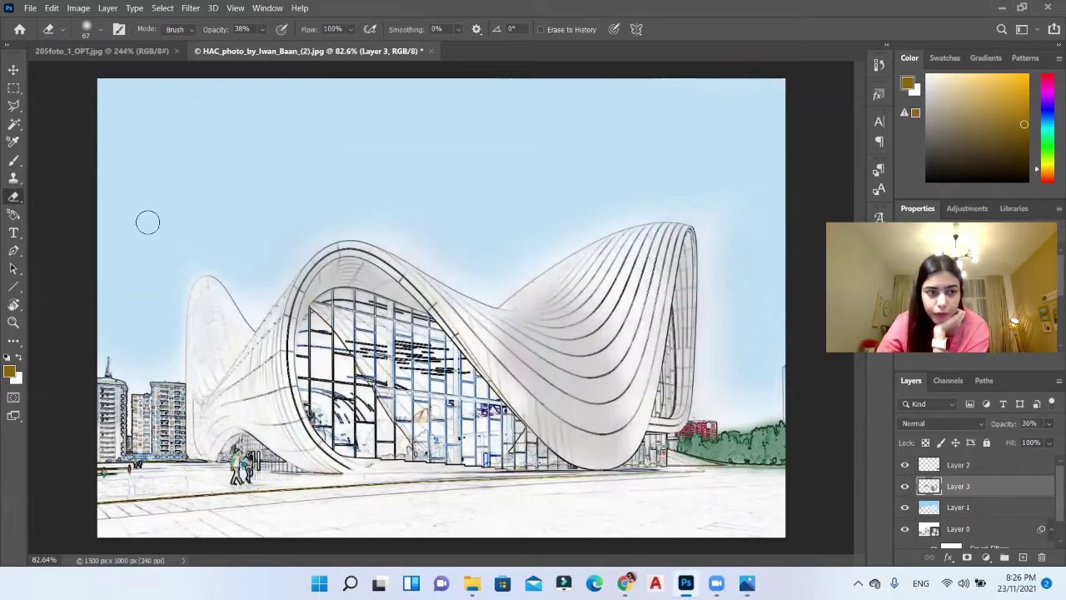
Step: Add a new layer and paint the right part of the glass facade under the arch golden yellow
left_click(13, 160)
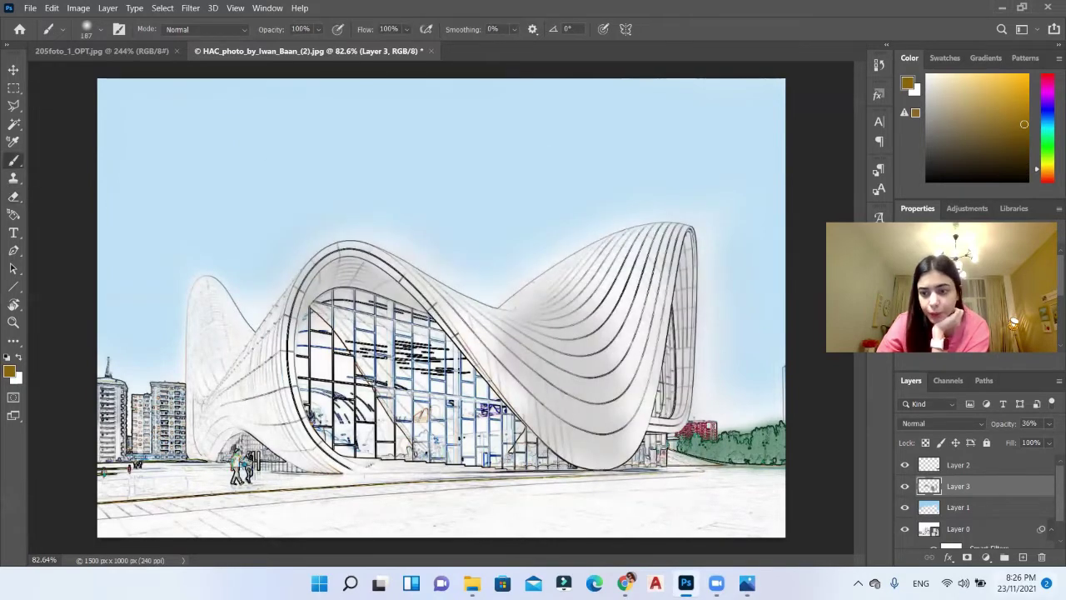
left_click(1024, 556)
right_click(427, 314)
left_click_drag(556, 349, 547, 349)
key("Return")
mouse_move(358, 325)
left_mouse_down()
mouse_move(438, 379)
mouse_move(531, 440)
mouse_move(482, 393)
mouse_move(342, 306)
mouse_move(419, 427)
mouse_move(517, 464)
mouse_move(391, 380)
mouse_move(487, 406)
mouse_move(322, 322)
left_mouse_up()
Step: Erase the golden paint around the glass facade with a 143 px Eraser at 74% and set the layer's opacity to 29%
key("e")
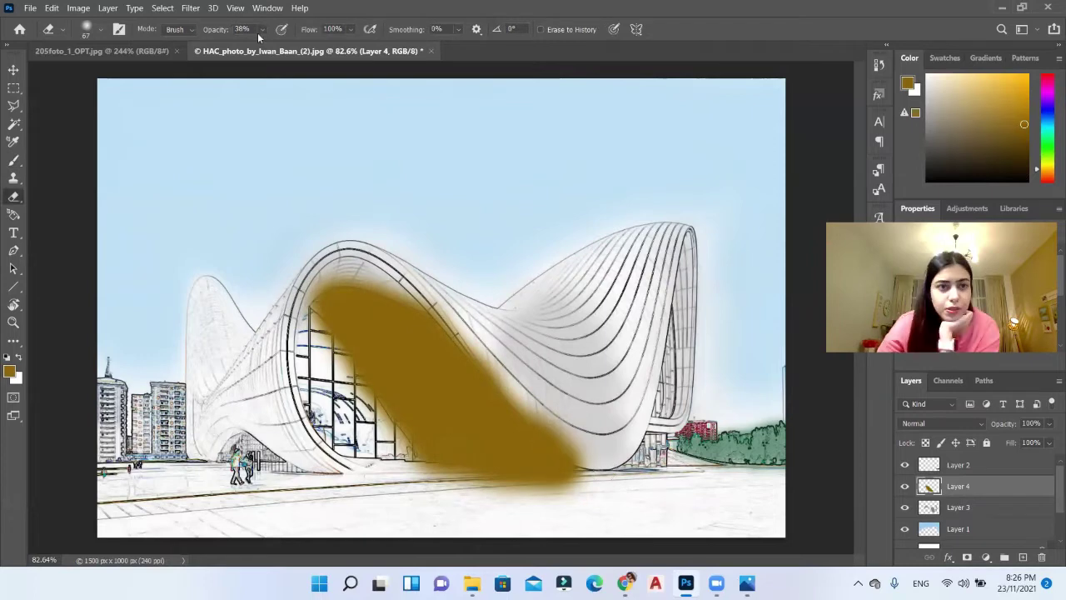
mouse_move(578, 451)
left_mouse_down()
mouse_move(425, 293)
mouse_move(341, 279)
mouse_move(329, 388)
mouse_move(524, 487)
mouse_move(360, 467)
left_mouse_up()
left_click(1049, 423)
mouse_move(1052, 440)
left_mouse_down()
mouse_move(990, 450)
mouse_move(1010, 438)
left_mouse_up()
right_click(218, 314)
key("Return")
left_click_drag(328, 347, 403, 434)
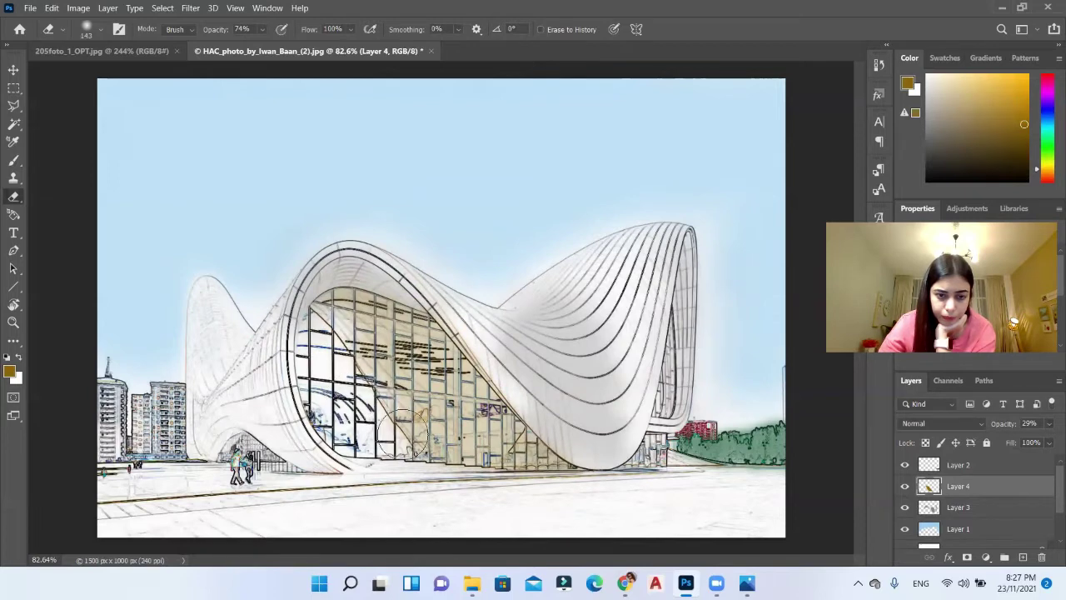
Step: Brush golden yellow over the narrow glazed opening at the building's right end and switch to the Eraser tool
left_click(13, 160)
mouse_move(662, 401)
left_mouse_down()
mouse_move(674, 309)
mouse_move(704, 338)
mouse_move(685, 437)
mouse_move(641, 306)
mouse_move(638, 349)
left_mouse_up()
right_click(689, 313)
left_click(14, 196)
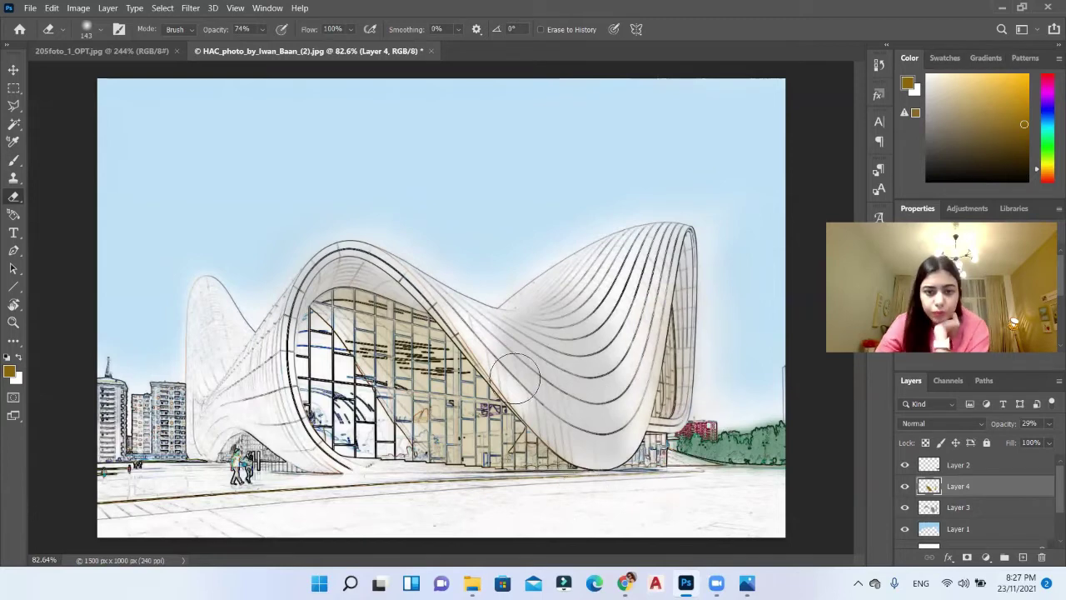
Step: Compare the sketch's shading with the original photo
left_click(747, 583)
left_click(747, 583)
left_click(747, 583)
left_click(747, 583)
Step: Deepen the gray shading on Layer 3 over the rear left wing, left base and main shell with a 124 px brush
scroll(958, 499, "down", 2)
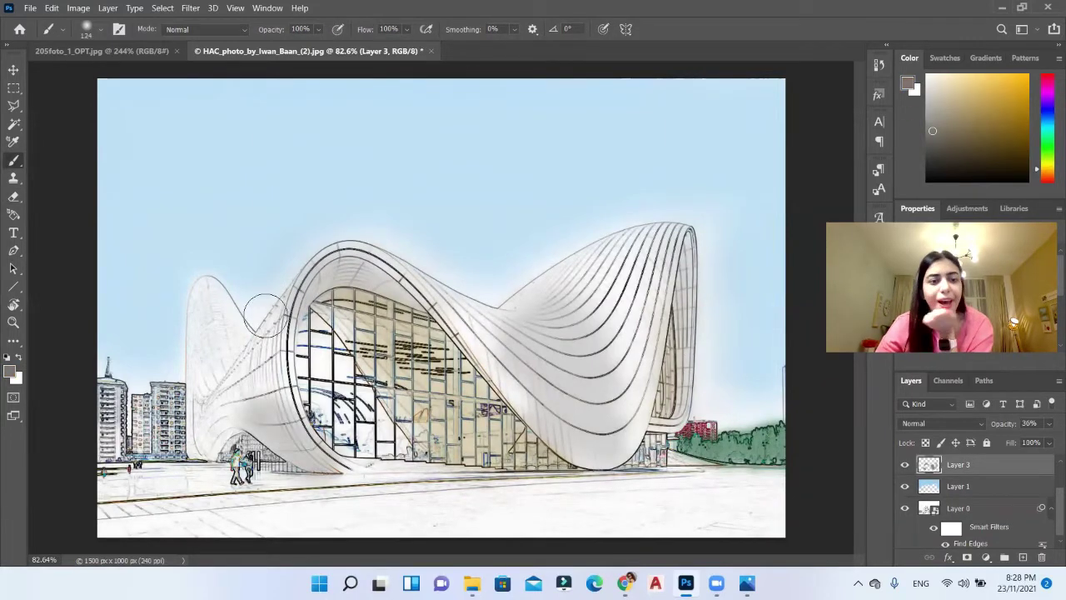
left_click(237, 339)
left_click_drag(233, 334, 207, 294)
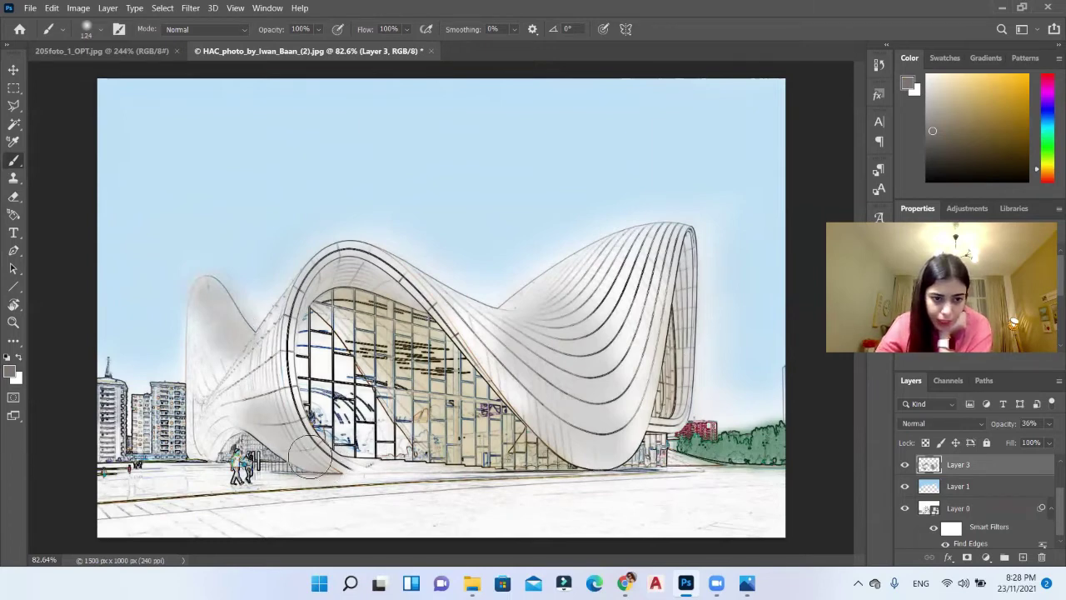
mouse_move(255, 417)
left_mouse_down()
mouse_move(225, 413)
mouse_move(211, 439)
left_mouse_up()
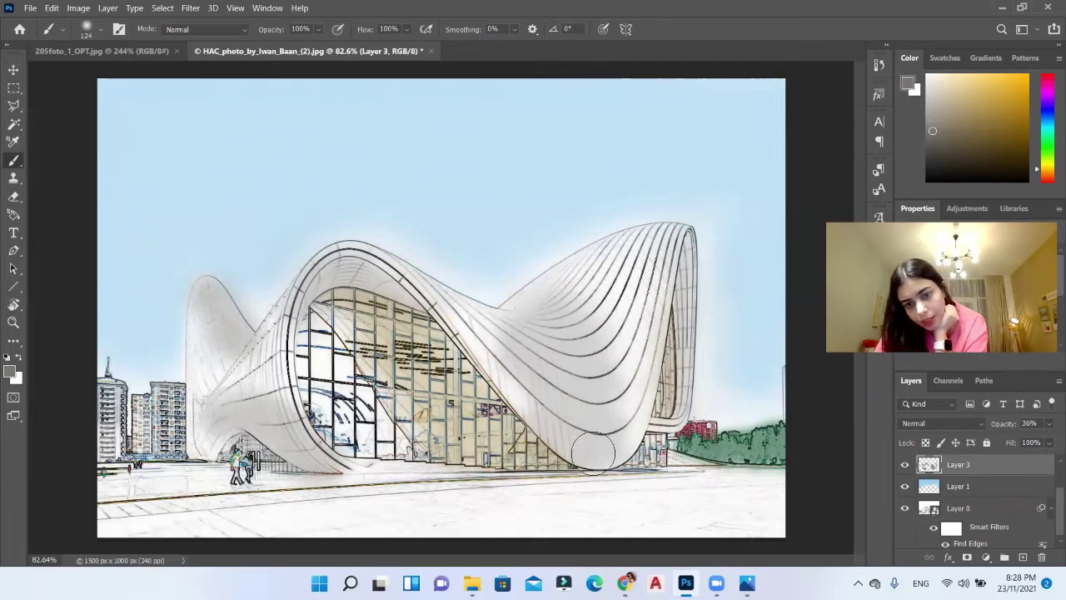
mouse_move(545, 421)
left_mouse_down()
mouse_move(572, 419)
mouse_move(633, 385)
mouse_move(588, 323)
mouse_move(519, 316)
mouse_move(545, 285)
mouse_move(550, 297)
mouse_move(500, 323)
left_mouse_up()
left_click_drag(659, 361, 639, 394)
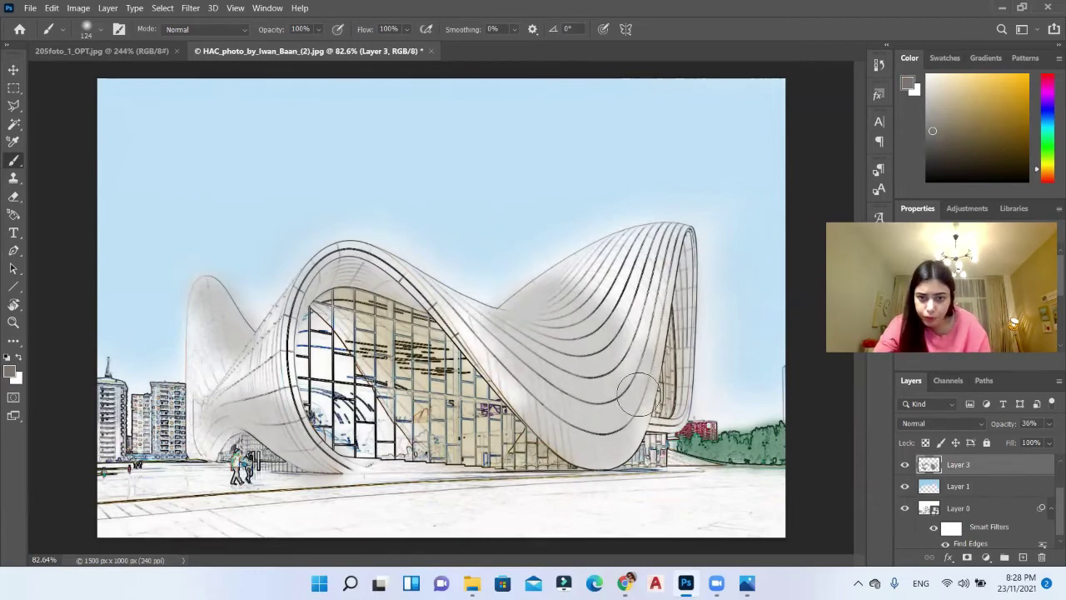
Step: Set the foreground color to light green and add a new layer above the gray shading layer
scroll(517, 479, "down", 1)
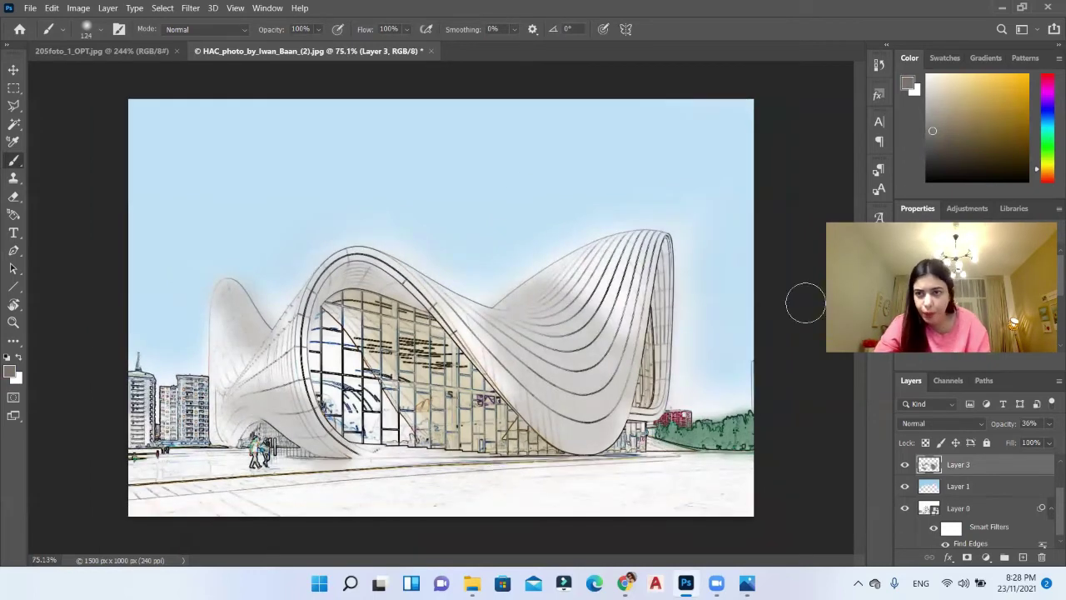
left_click_drag(1048, 149, 1048, 140)
left_click(945, 79)
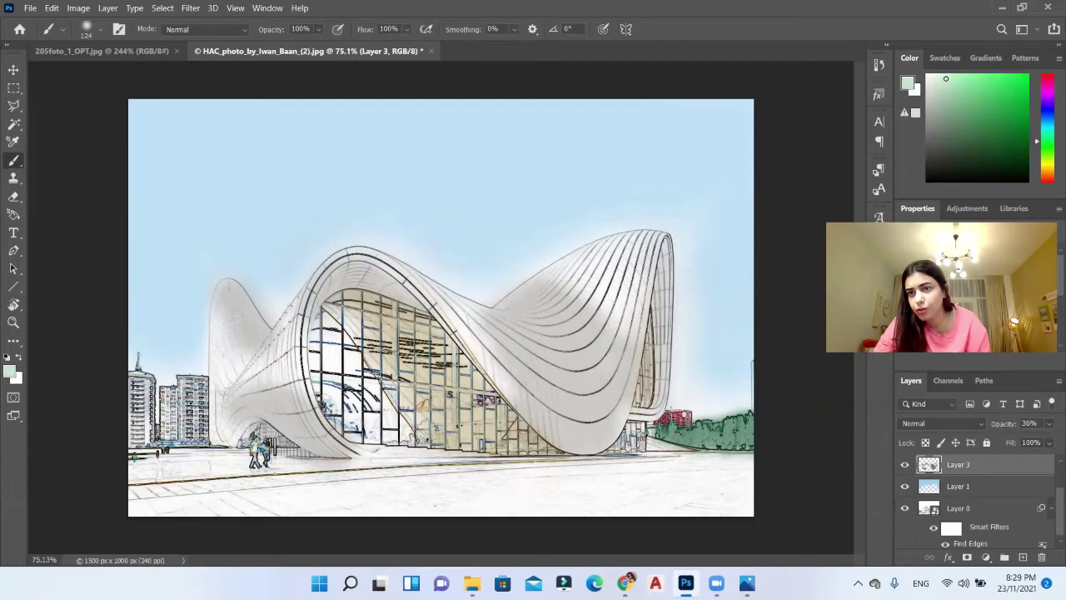
left_click(1022, 556)
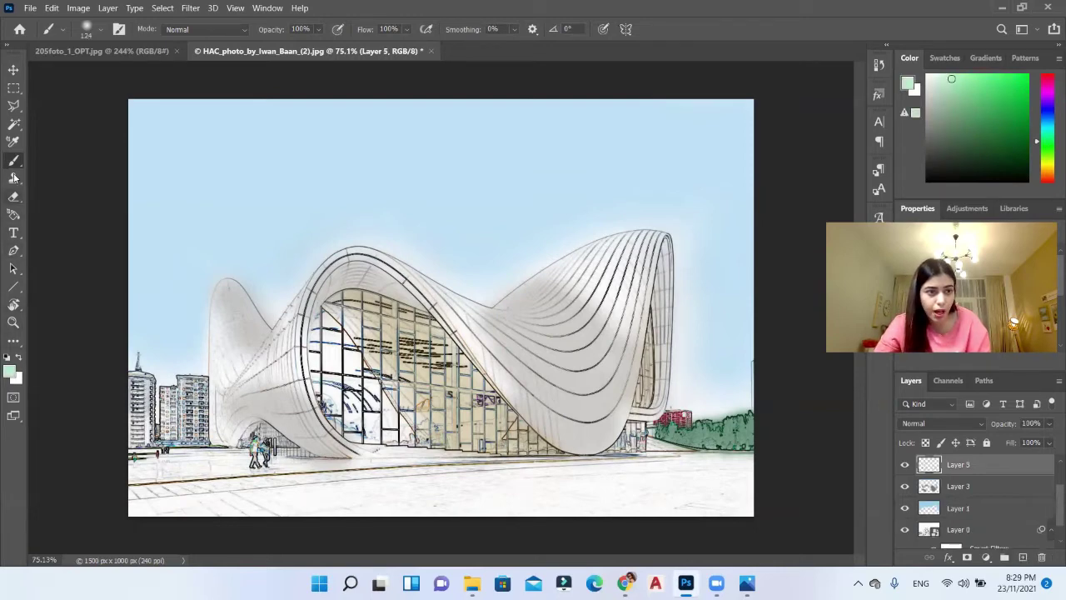
Step: Paint the ground in front of the building light green and lower that layer's opacity to 43%
mouse_move(542, 478)
left_mouse_down()
mouse_move(481, 494)
mouse_move(539, 480)
left_mouse_up()
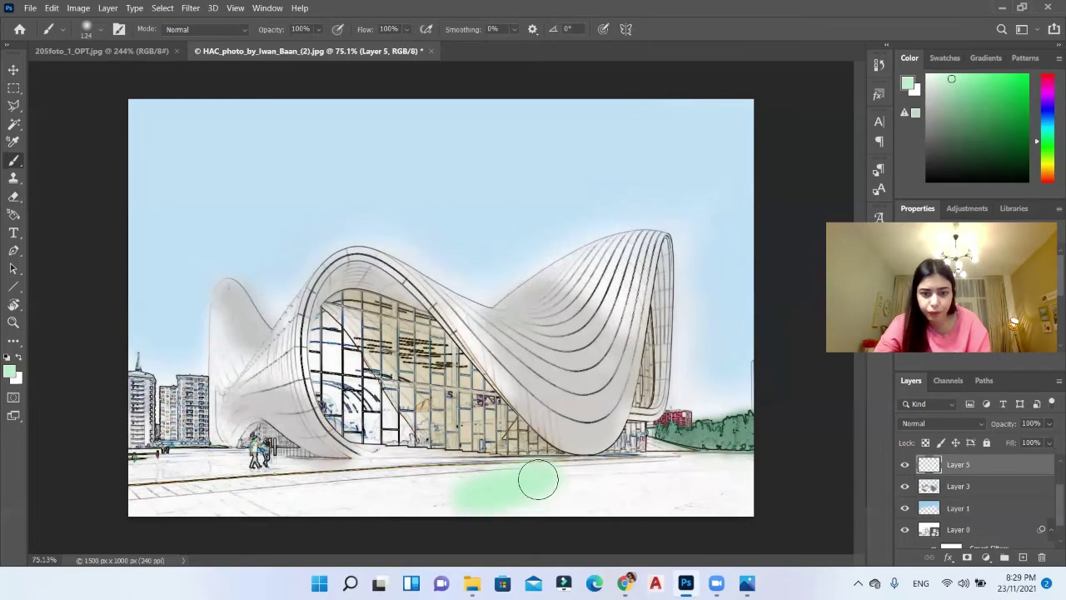
key("ctrl+z")
mouse_move(642, 472)
left_mouse_down()
mouse_move(438, 480)
mouse_move(424, 493)
mouse_move(678, 493)
mouse_move(733, 504)
left_mouse_up()
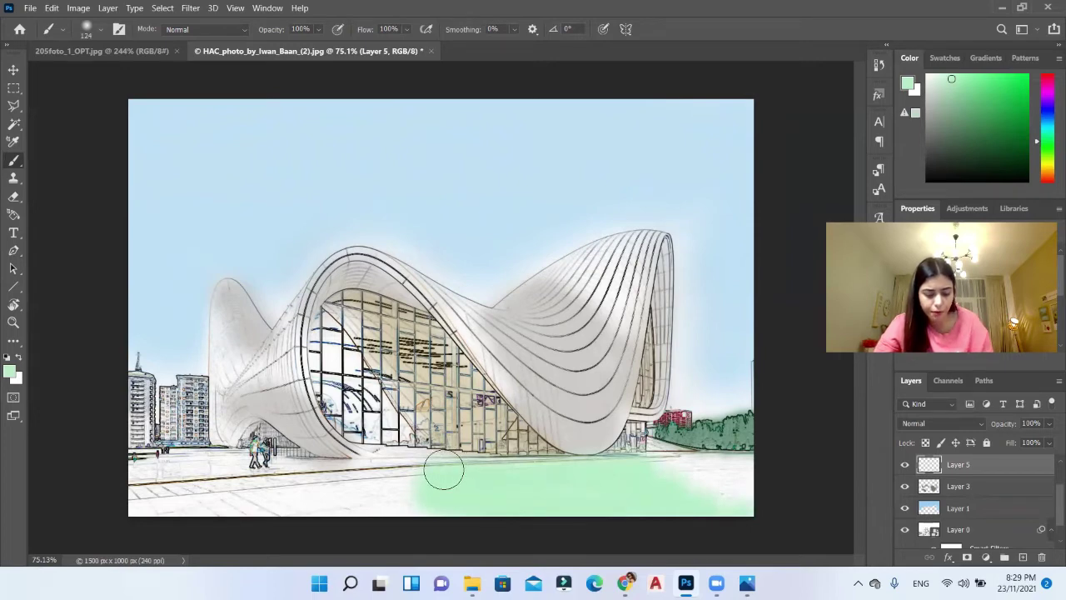
left_click_drag(438, 466, 396, 494)
left_click(1049, 423)
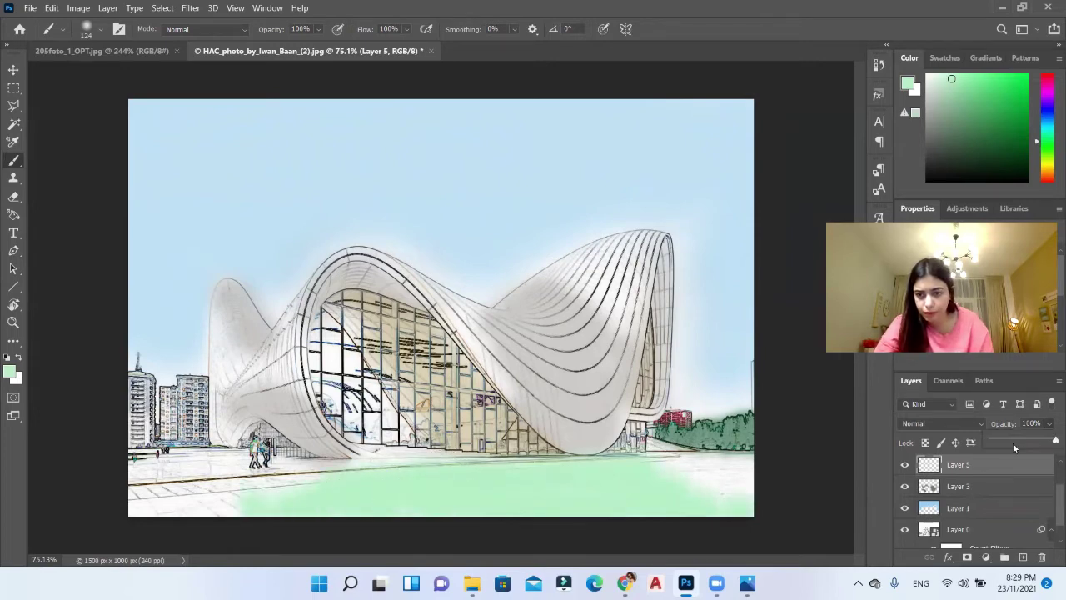
left_click_drag(1053, 442, 1028, 443)
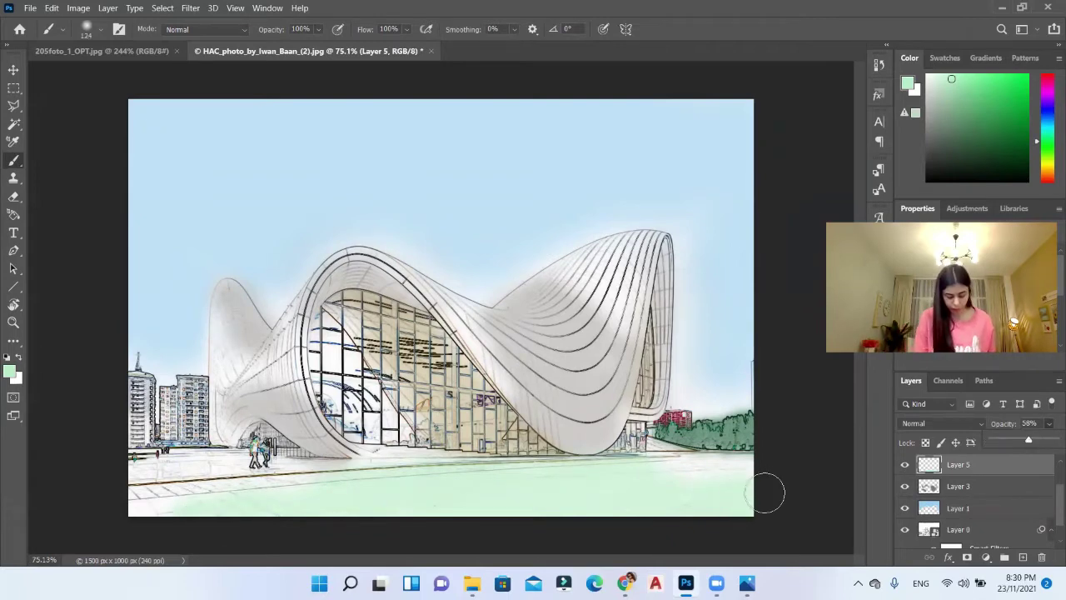
Step: Select all the painted color layers from Layer 2 down to Layer 1 and set their blend mode to Multiply
scroll(986, 483, "up", 1)
left_click(986, 465)
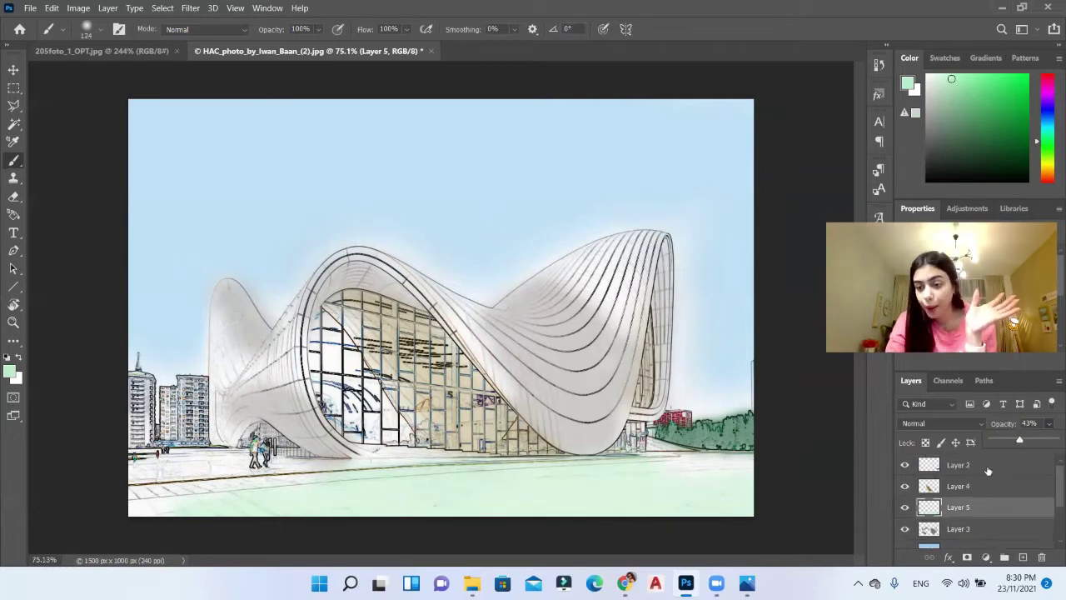
scroll(986, 481, "down", 2)
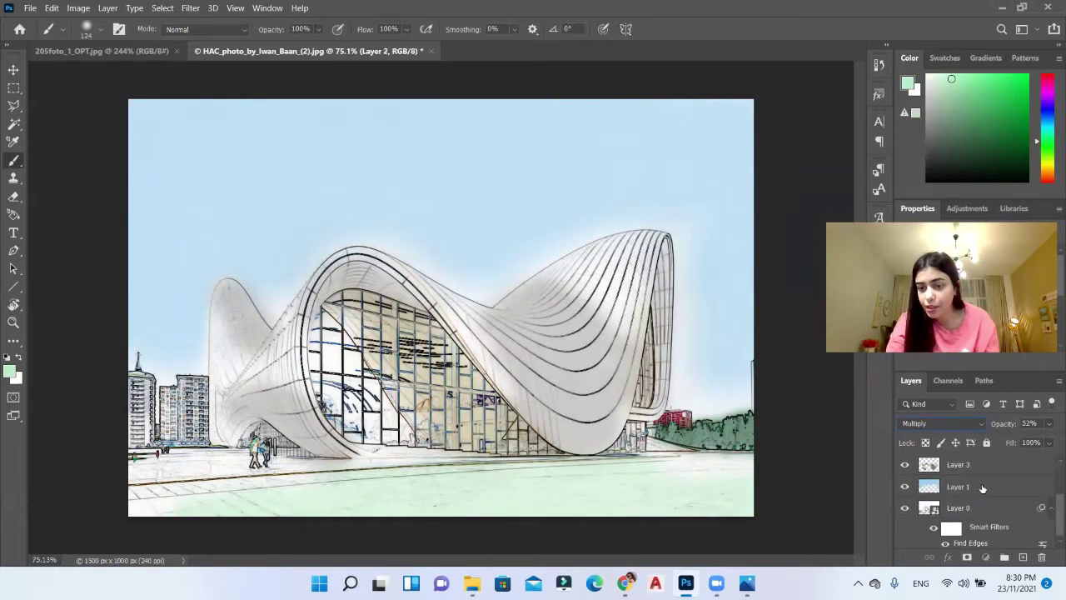
scroll(982, 488, "up", 3)
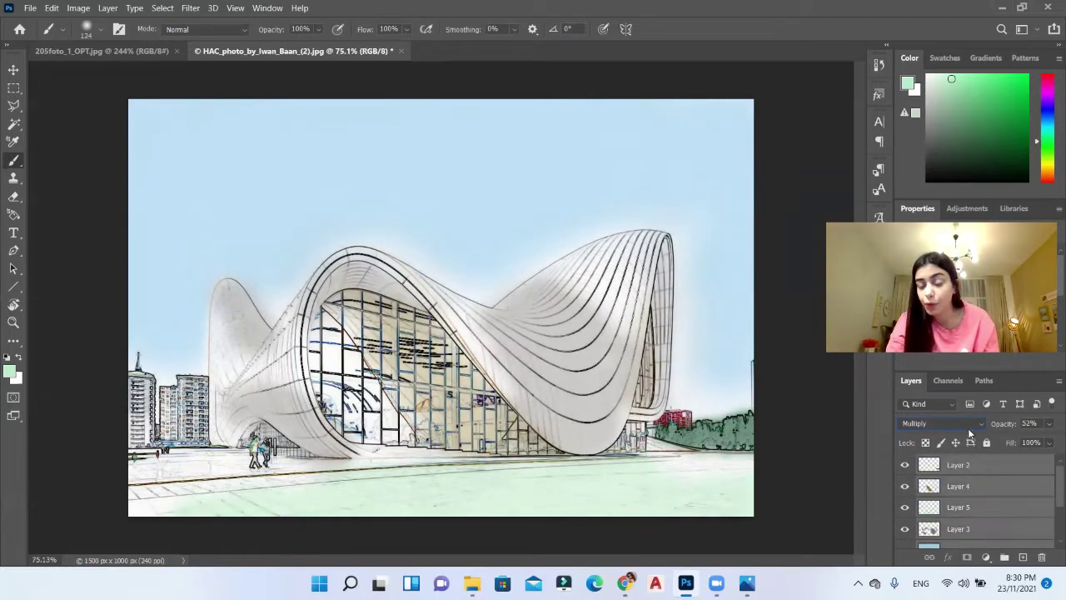
left_click(967, 425)
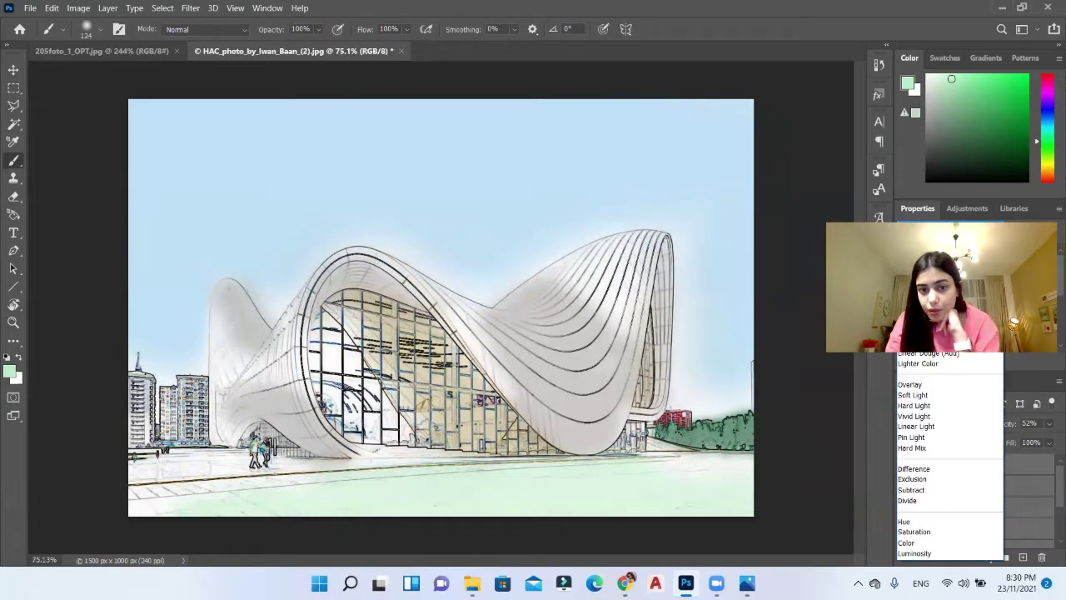
left_click(916, 268)
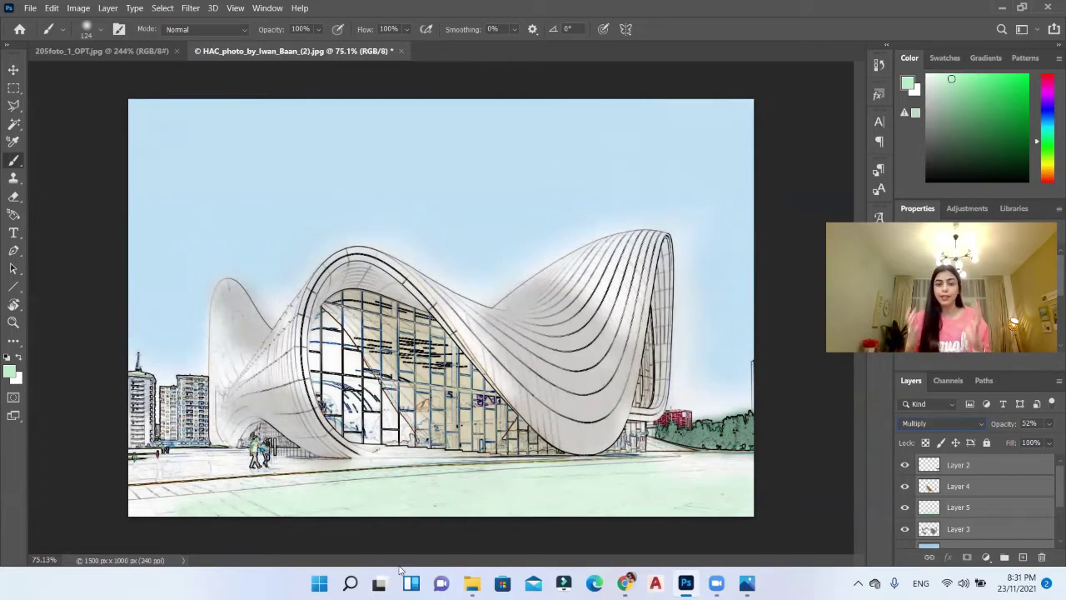
Step: Place the vintage paper texture image from the tut 6 folder onto the HAC_photo_by_Iwan_Baan_(2).jpg document as a new layer
left_click(472, 583)
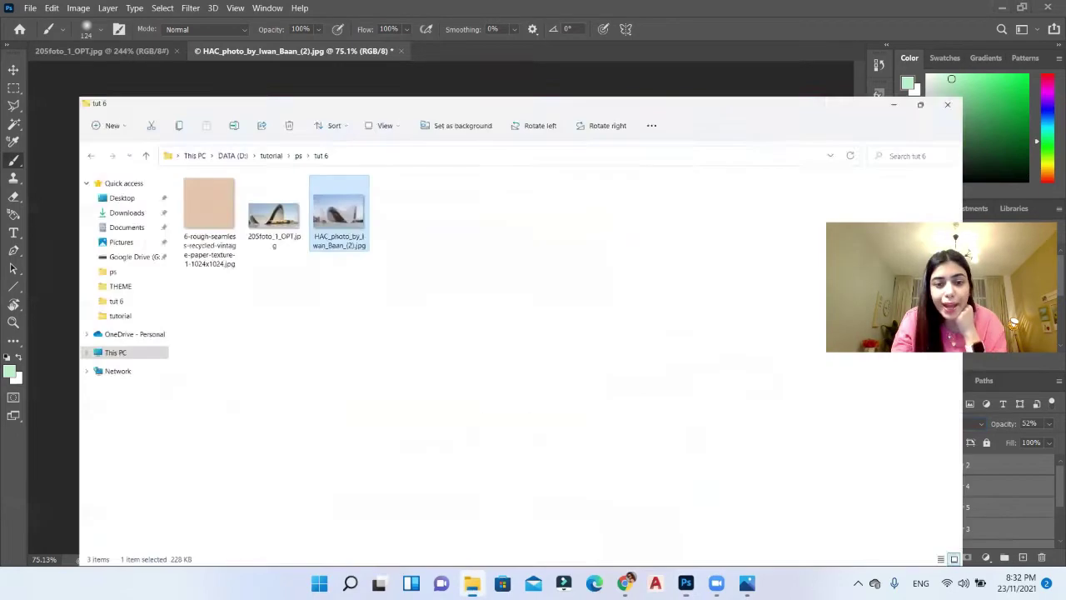
left_click(121, 143)
left_click_drag(150, 138, 738, 484)
mouse_move(698, 568)
left_mouse_down()
mouse_move(687, 570)
mouse_move(685, 554)
left_mouse_up()
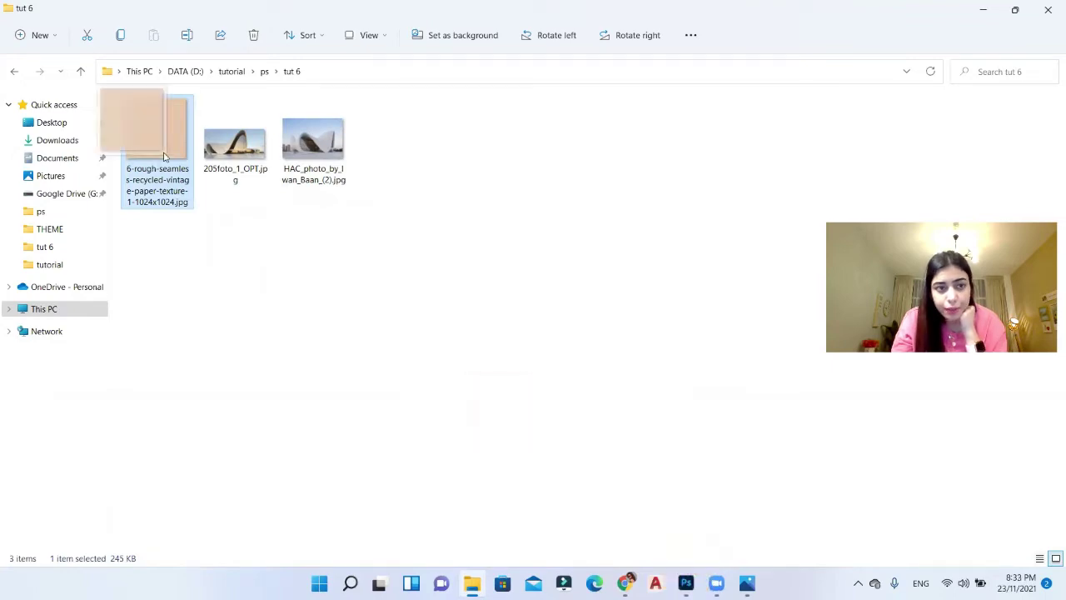
left_click(686, 583)
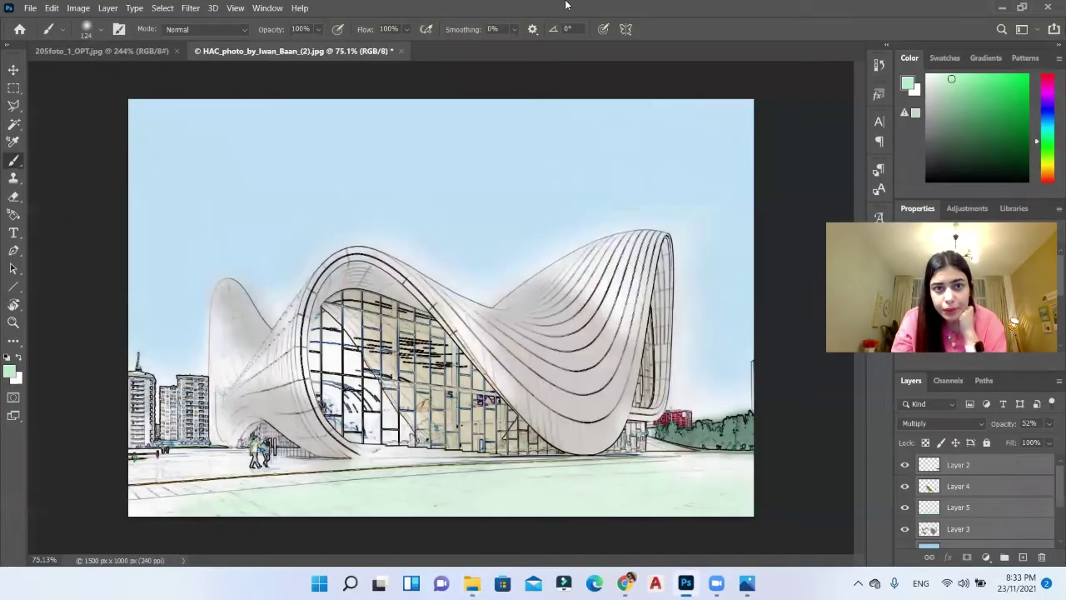
double_click(479, 16)
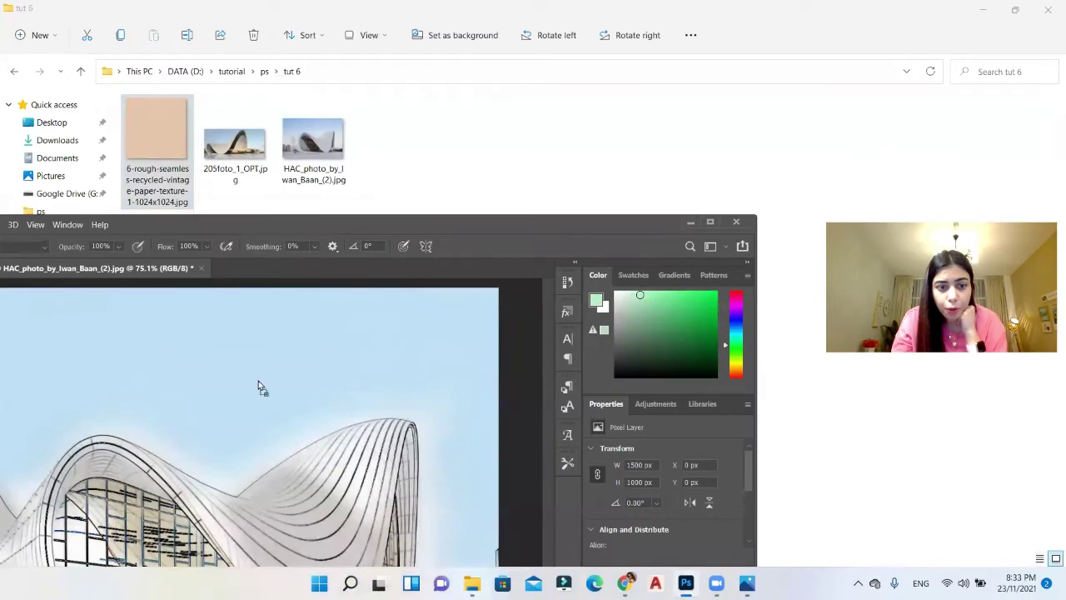
left_click_drag(284, 395, 287, 393)
double_click(518, 225)
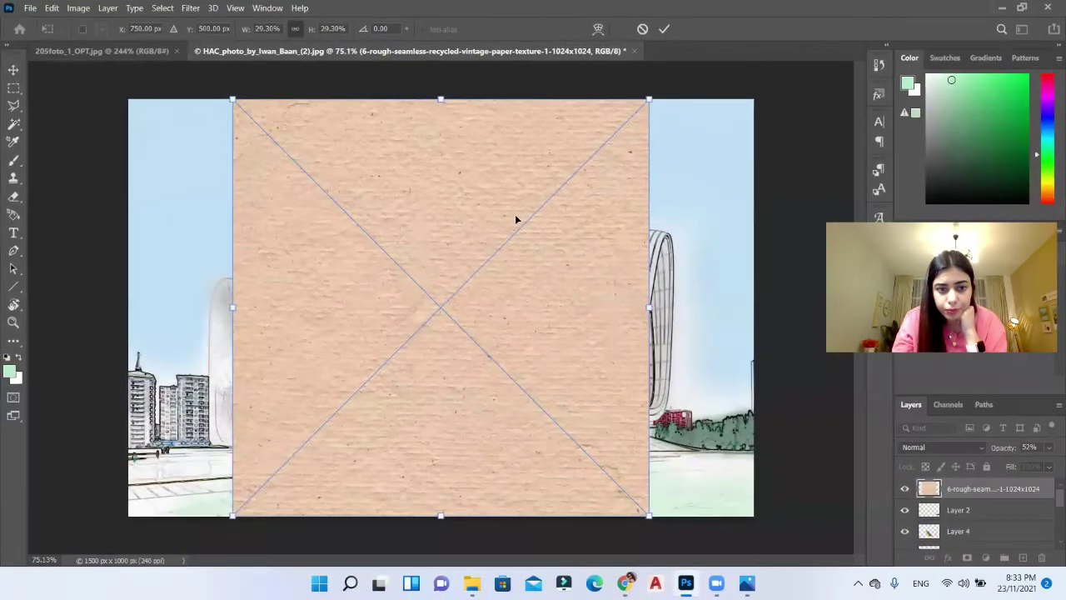
Step: Enlarge the placed paper texture so it covers the full width of the canvas and commit the transform
left_click_drag(228, 306, 128, 306)
left_click_drag(651, 308, 771, 307)
key("Return")
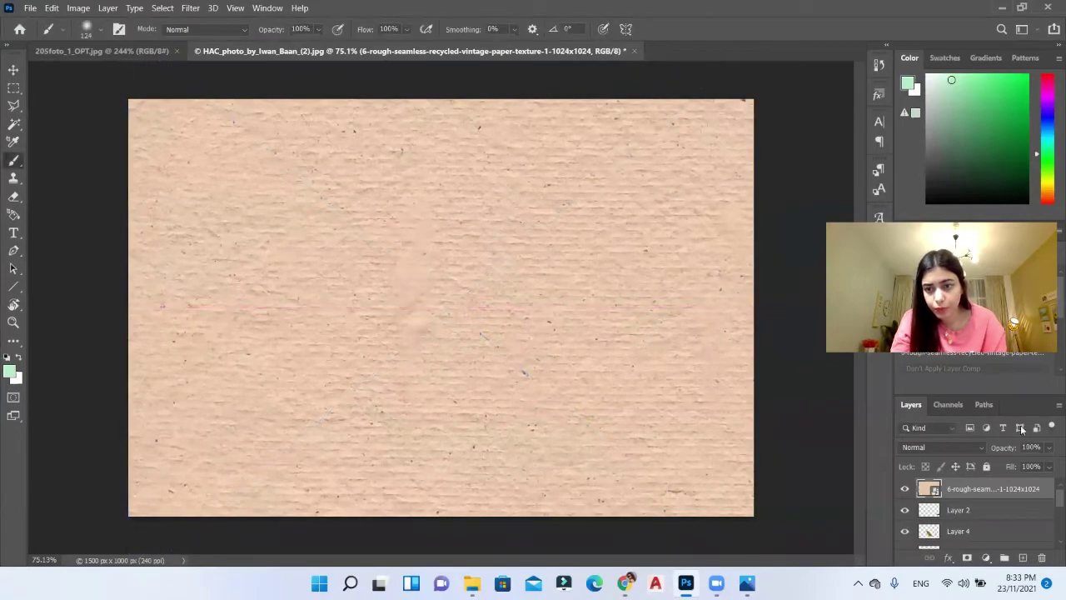
Step: Try Multiply at 49% opacity on the paper texture layer, settling on the Linear Burn blend mode with a readjusted opacity
left_click(979, 449)
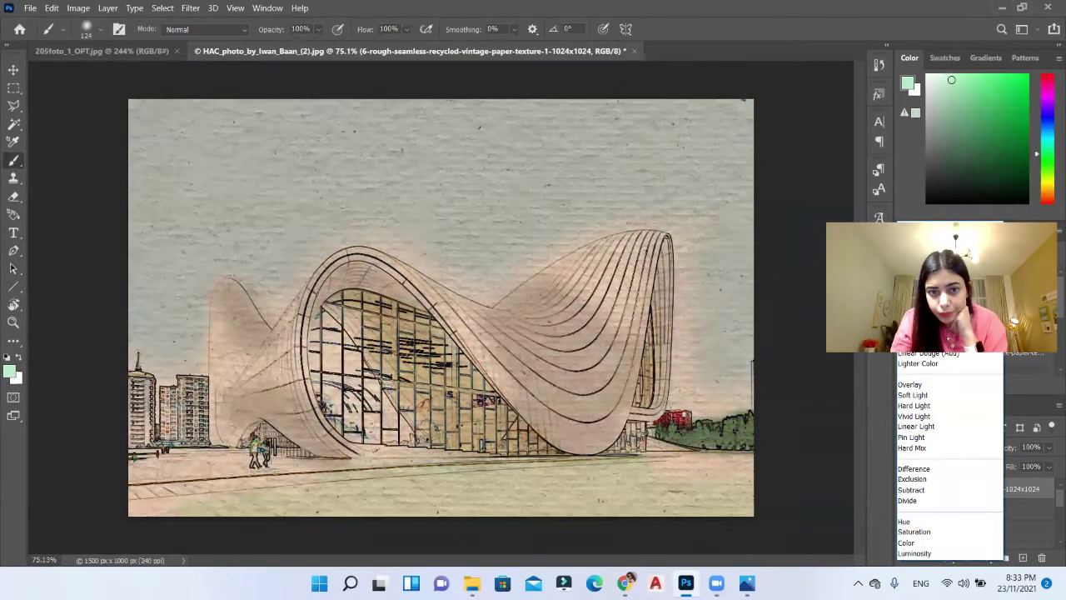
left_click_drag(1050, 450, 992, 475)
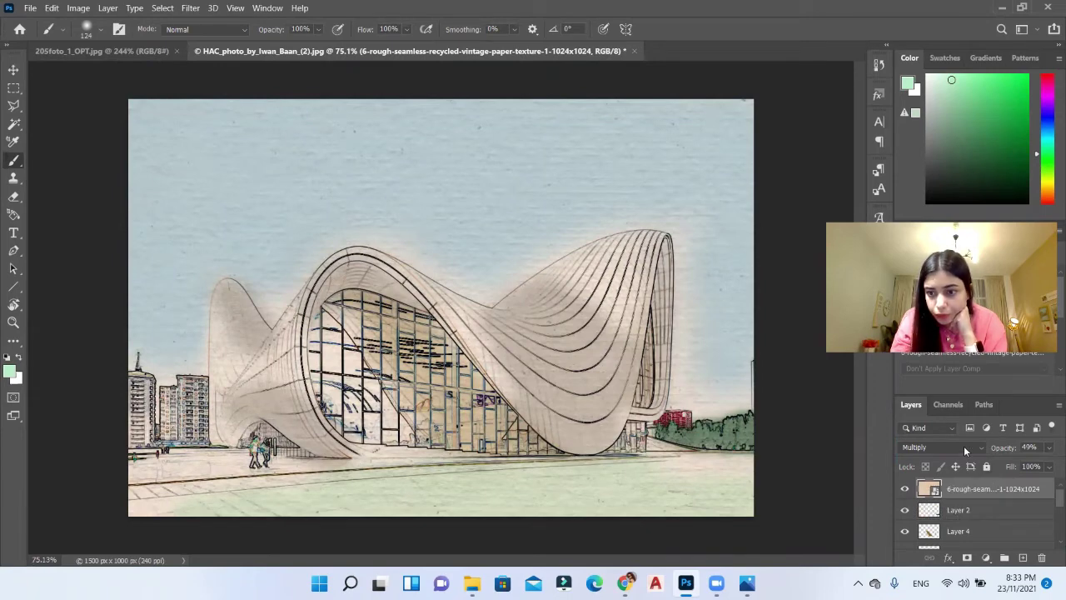
left_click(964, 447)
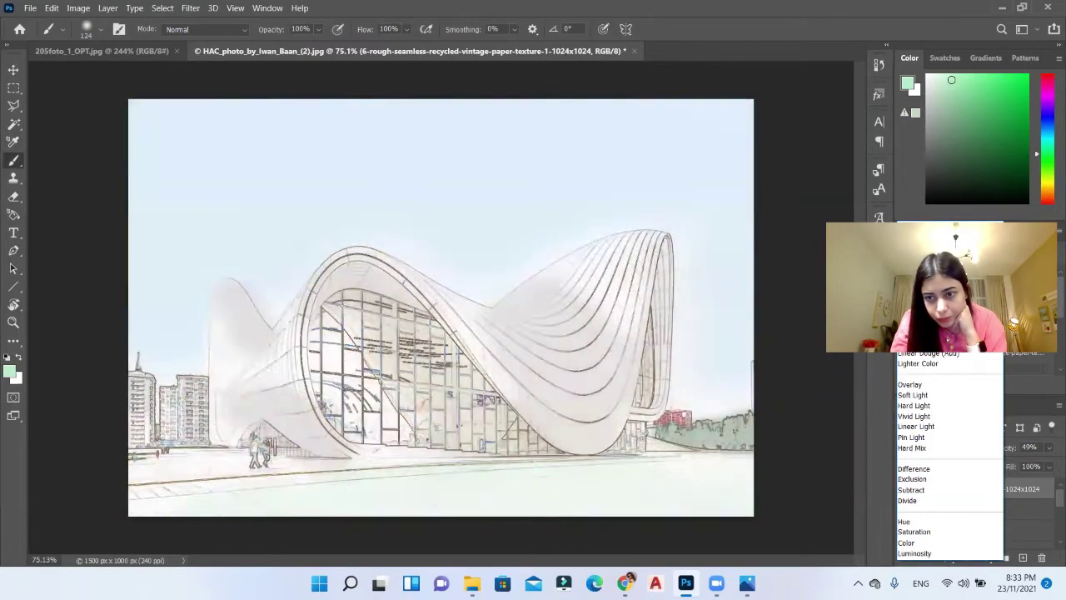
left_click(916, 290)
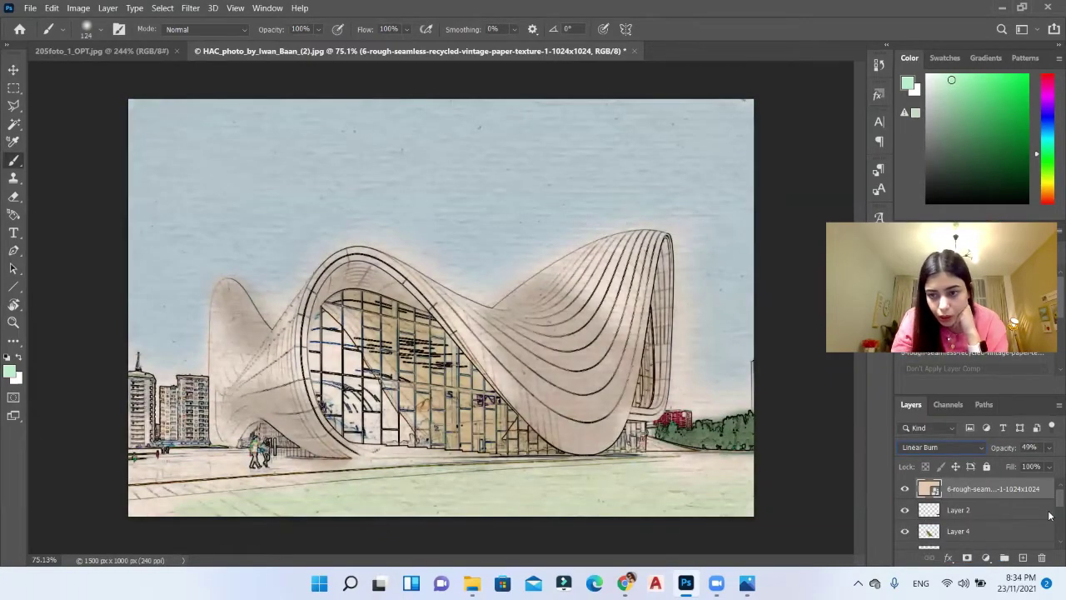
left_click(1048, 449)
left_click_drag(1016, 462, 1033, 464)
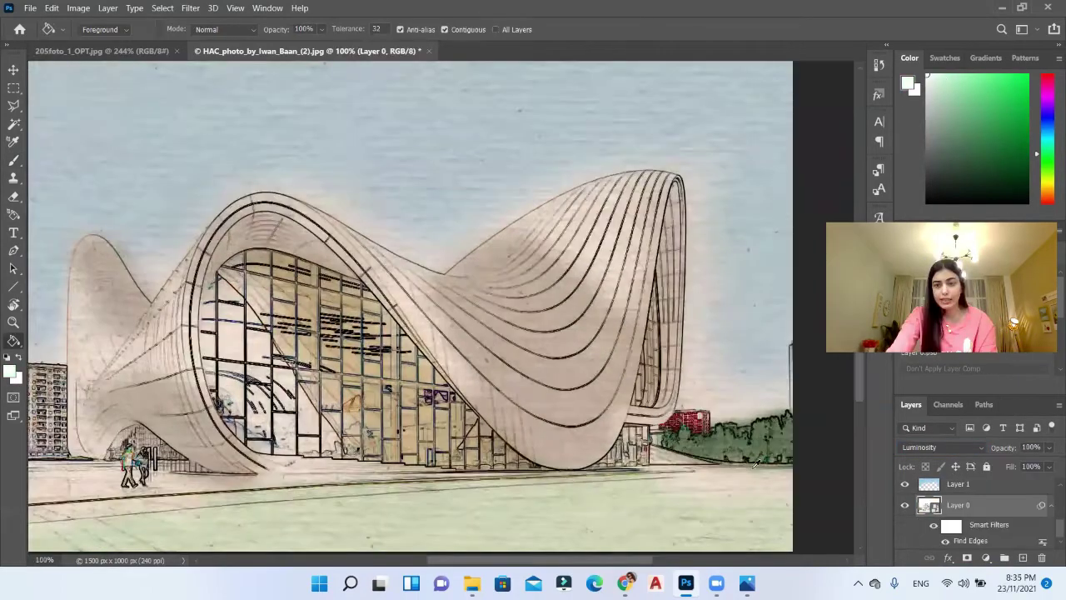
Step: Add a new blank layer and move it beneath Layer 0 at the very bottom of the layer stack
scroll(237, 466, "up", 16)
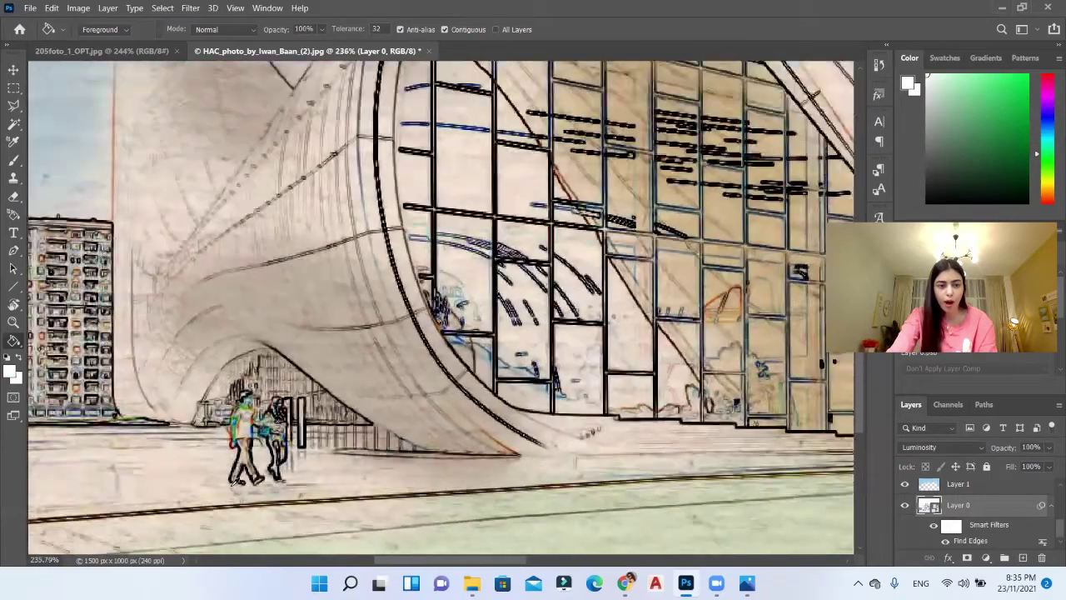
scroll(221, 420, "down", 13)
scroll(421, 447, "down", 2)
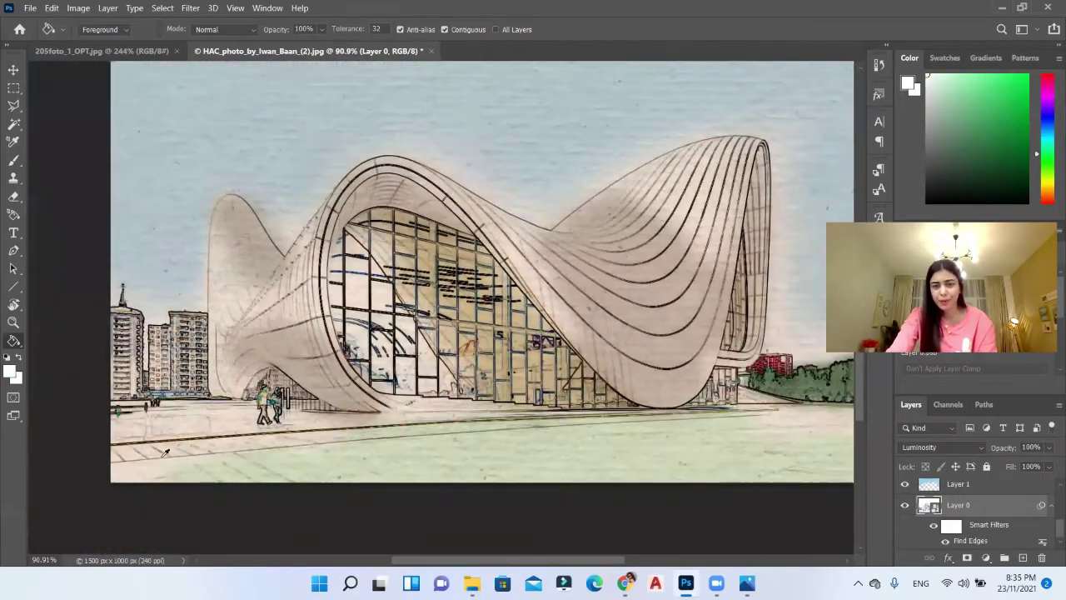
scroll(778, 427, "up", 5)
scroll(619, 442, "down", 4)
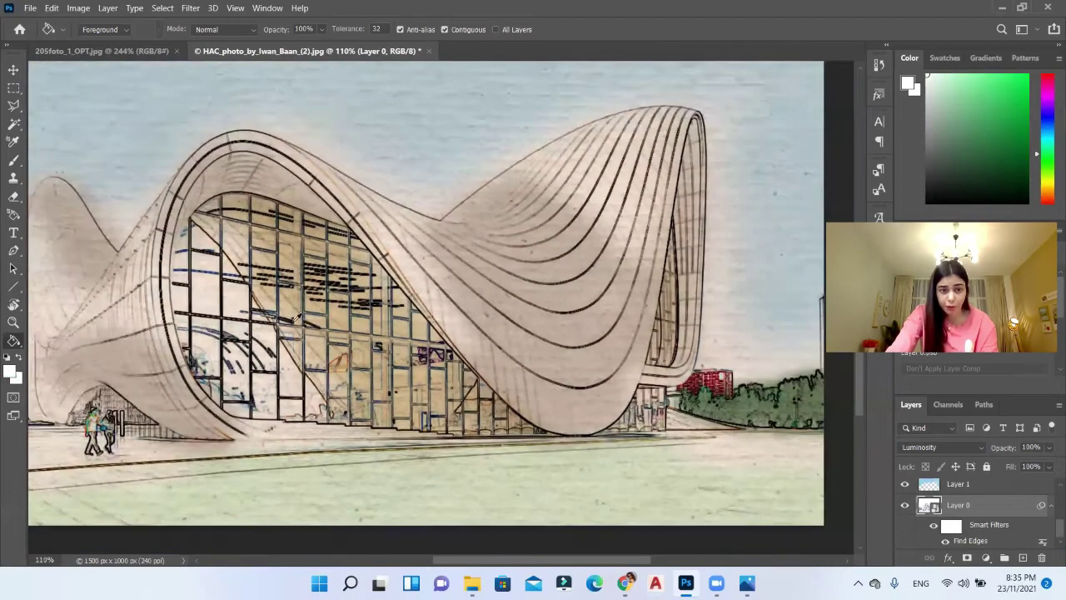
scroll(565, 414, "down", 1)
left_click(1022, 557)
left_click_drag(969, 495, 968, 557)
key("ctrl+z")
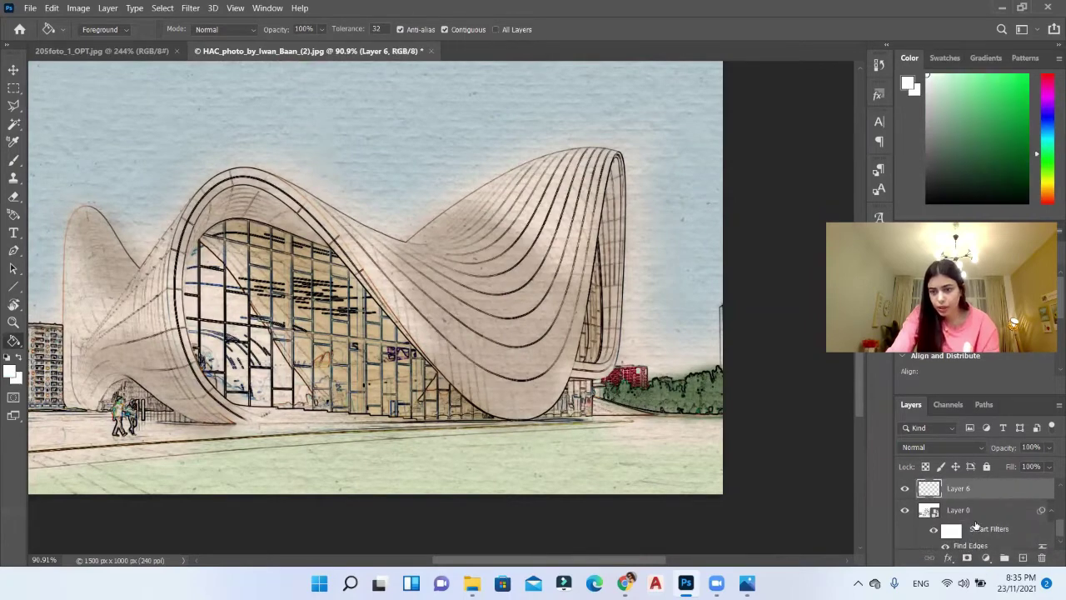
left_click_drag(959, 396, 958, 364)
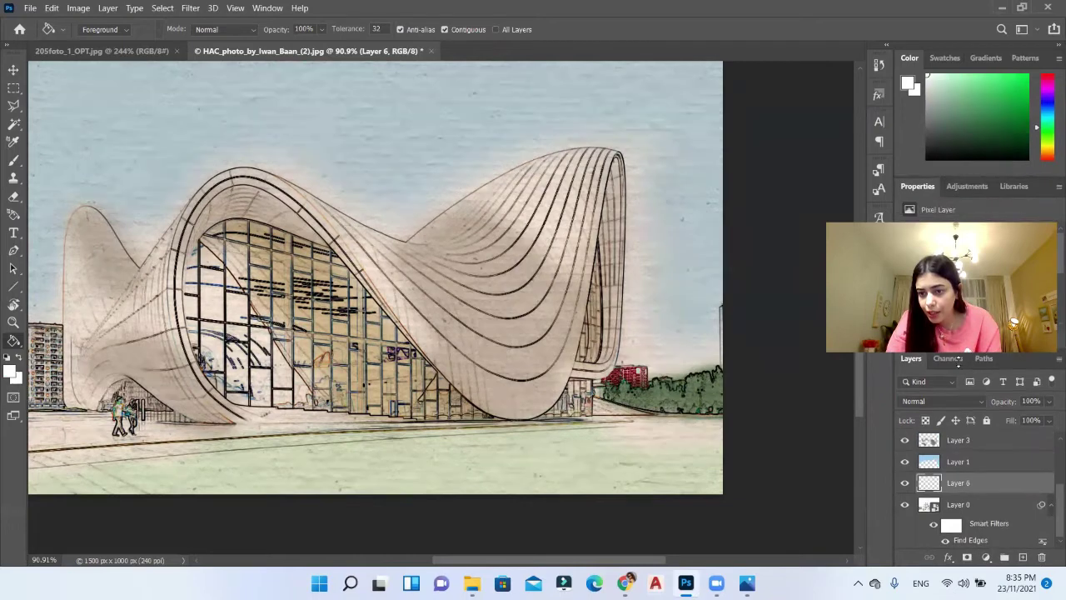
left_click_drag(958, 483, 984, 538)
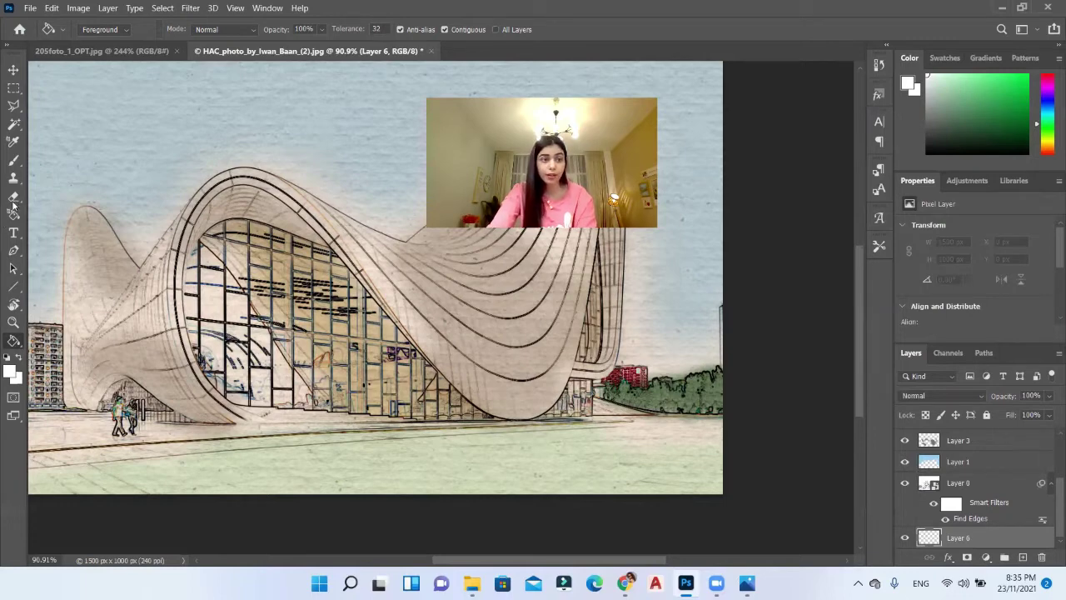
Step: Set Layer 0's blend mode to Normal
left_click(992, 486)
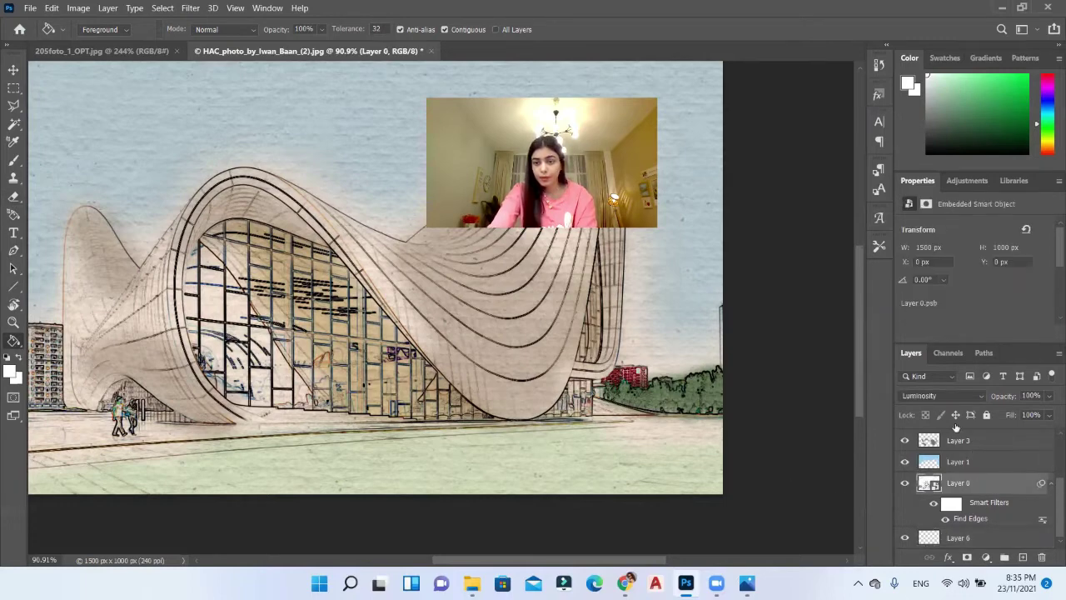
left_click(947, 397)
left_click(931, 227)
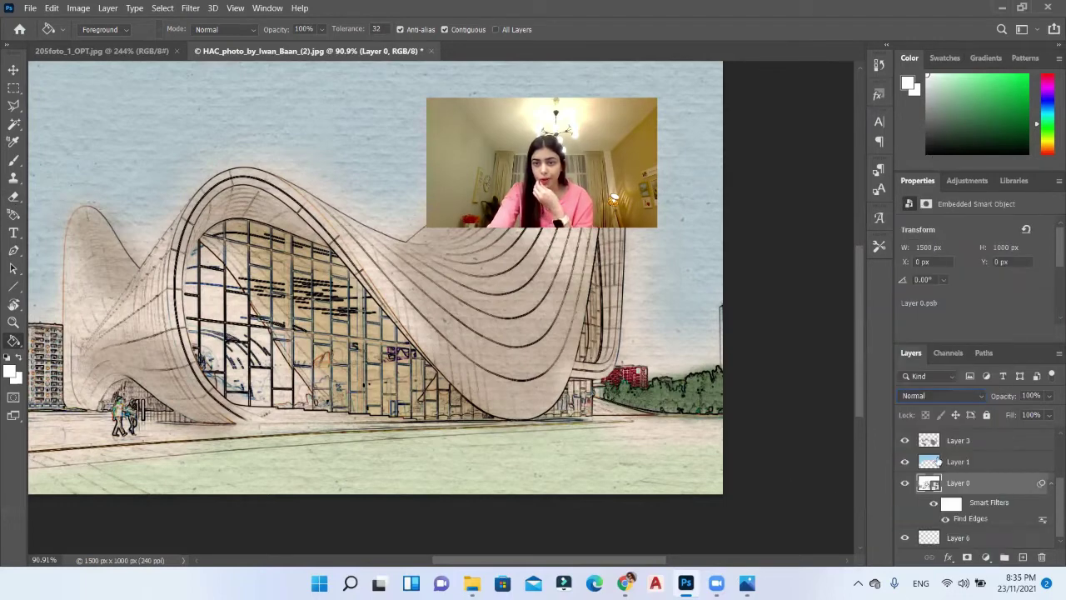
Step: Fill the blank Layer 6 below the sketch with white using the Paint Bucket tool
left_click(986, 540)
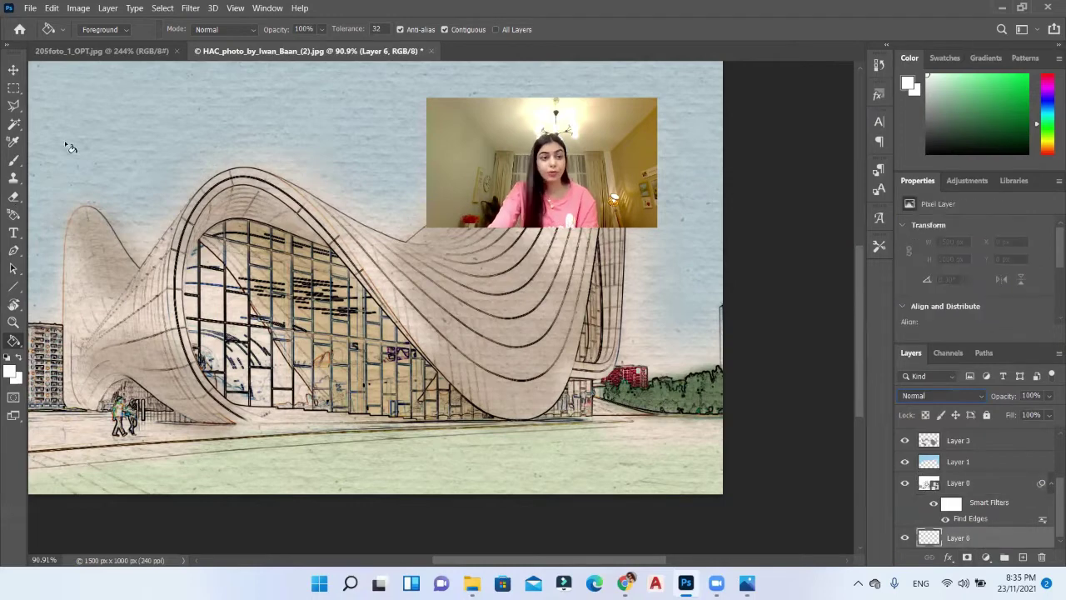
left_click(13, 213)
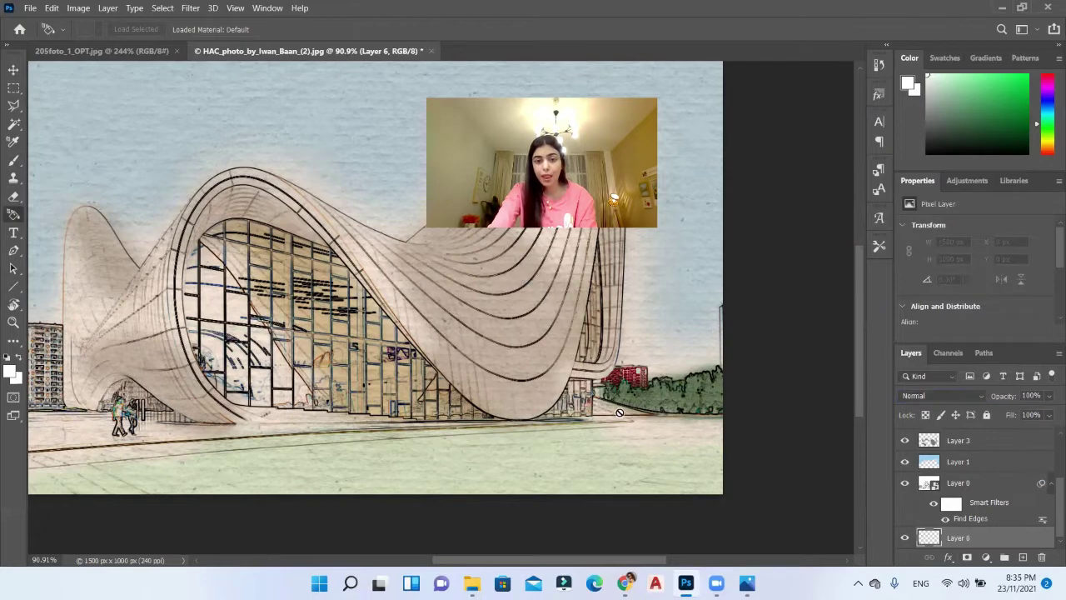
left_click(14, 340)
left_click(556, 333)
left_click(557, 333)
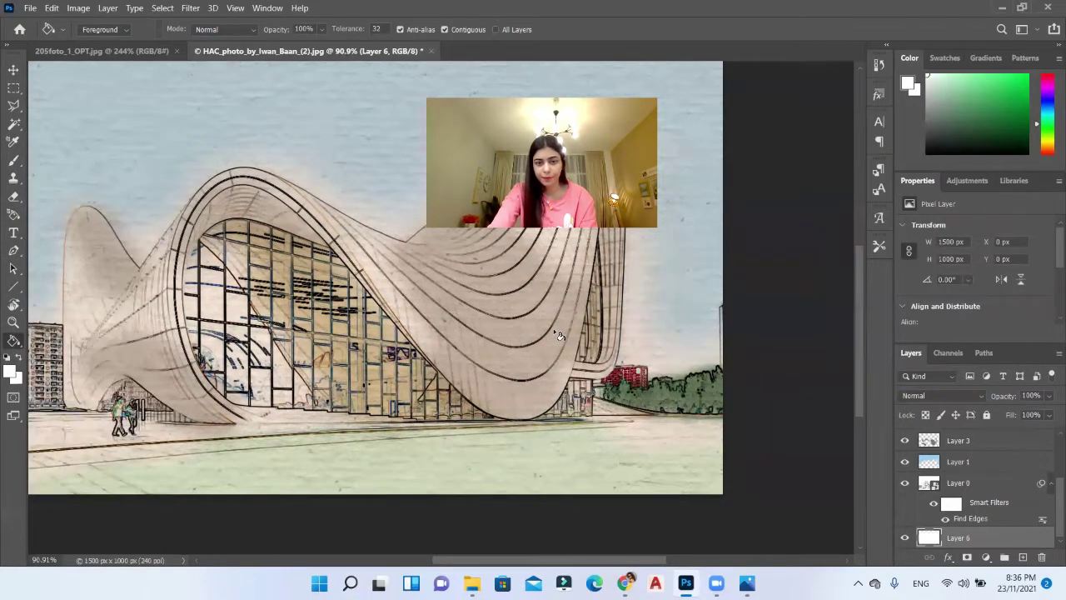
Step: Set the blend mode of Layer 0, the Find Edges sketch, to Luminosity
left_click(963, 485)
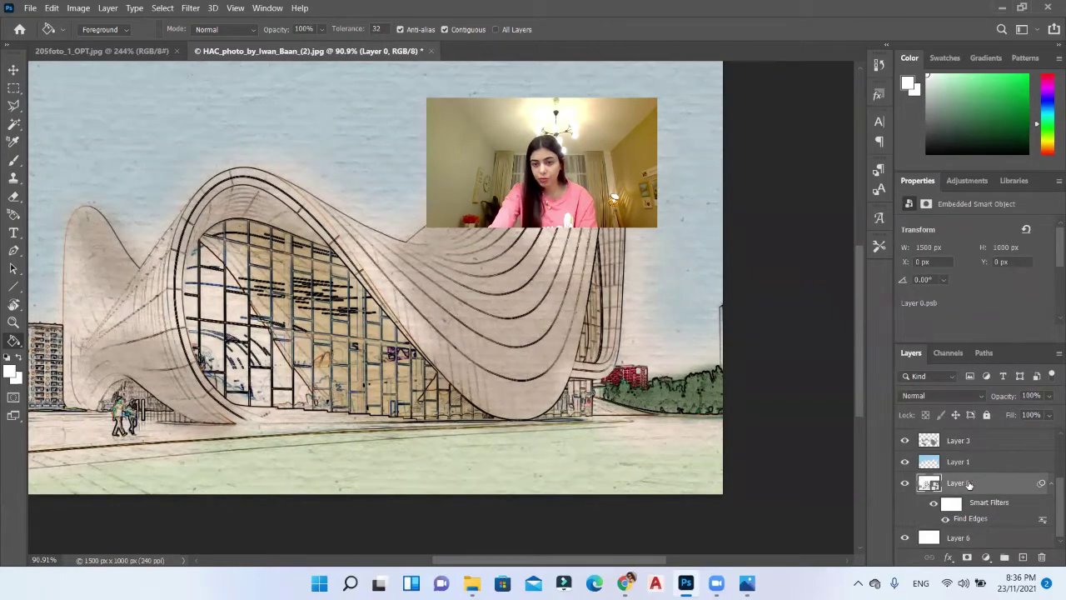
left_click(931, 399)
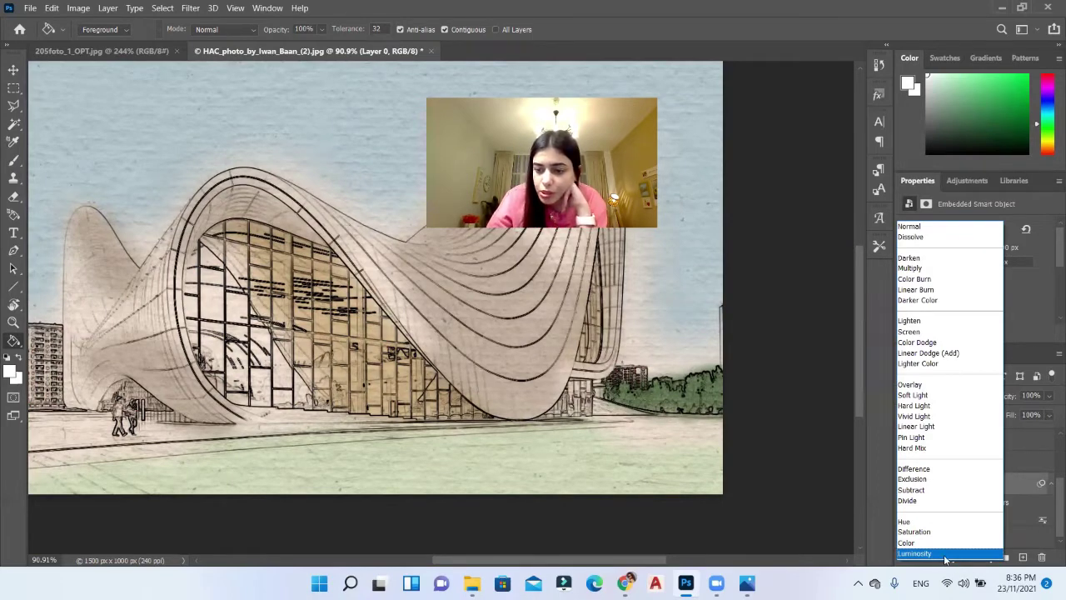
left_click(946, 554)
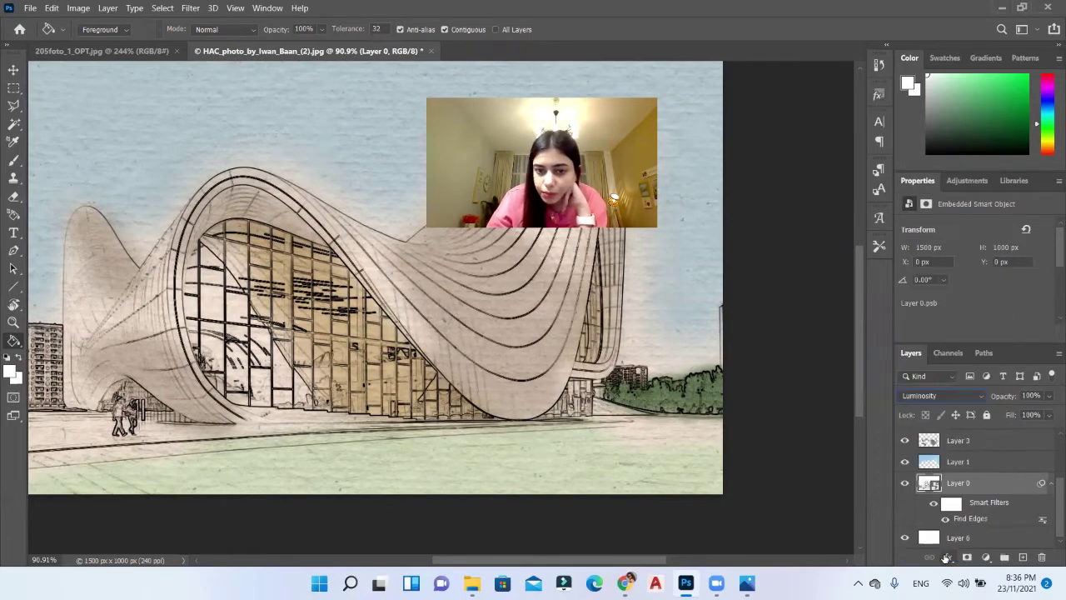
Step: Fit the whole image in view and examine the overall look of the sketch and its layers
left_click(7, 75)
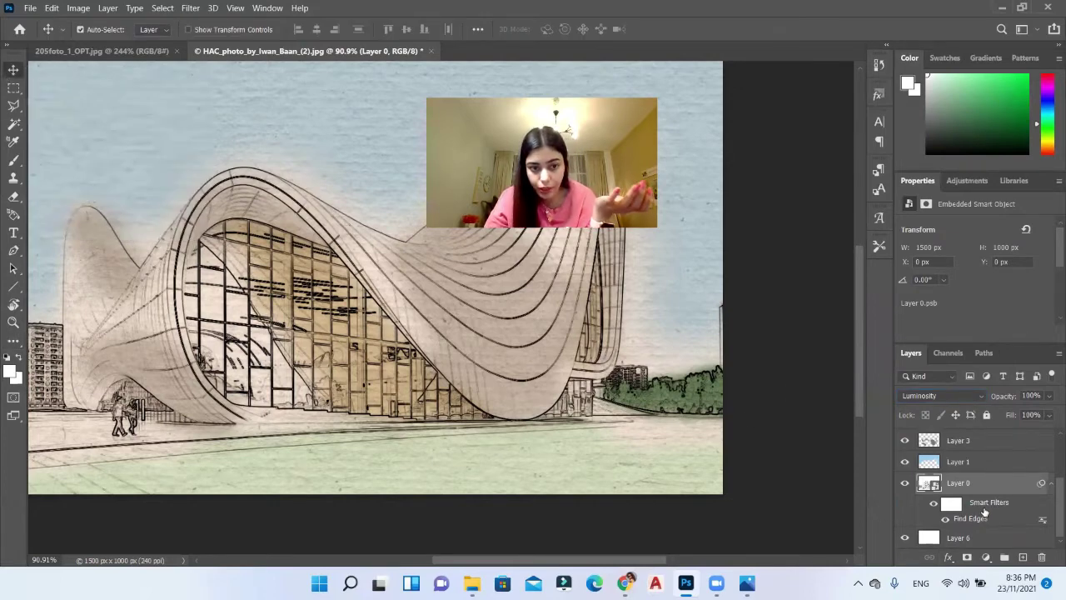
scroll(979, 510, "up", 3)
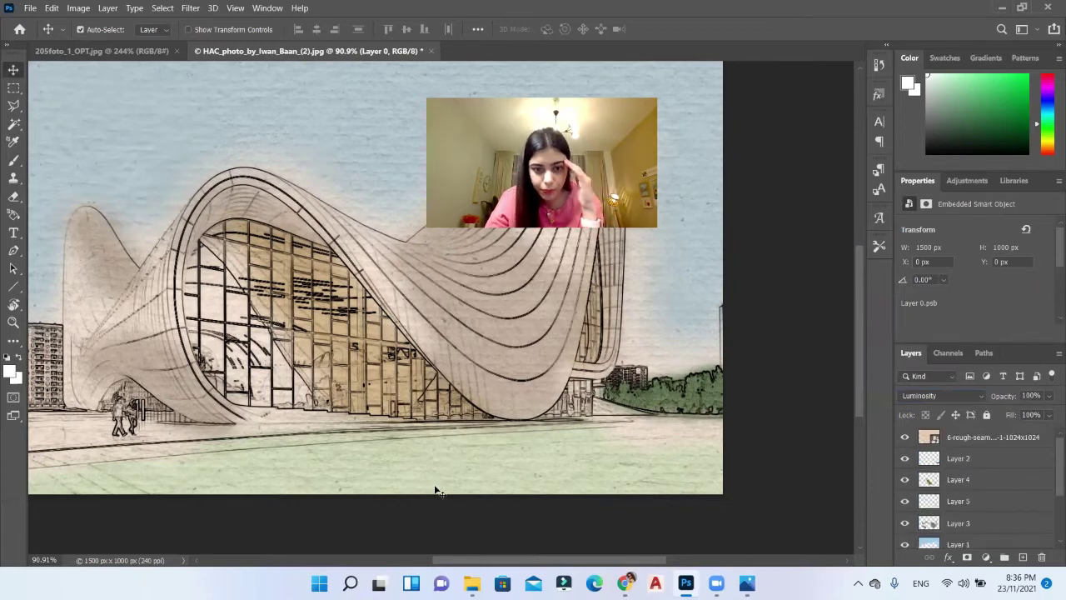
left_click(13, 321)
right_click(244, 290)
left_click(250, 293)
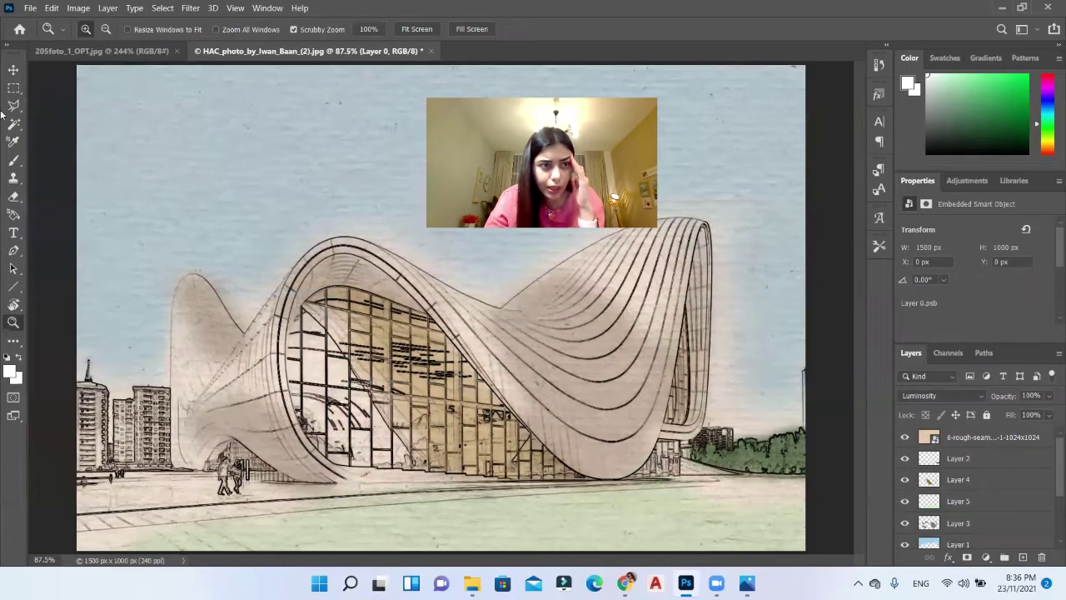
left_click(12, 70)
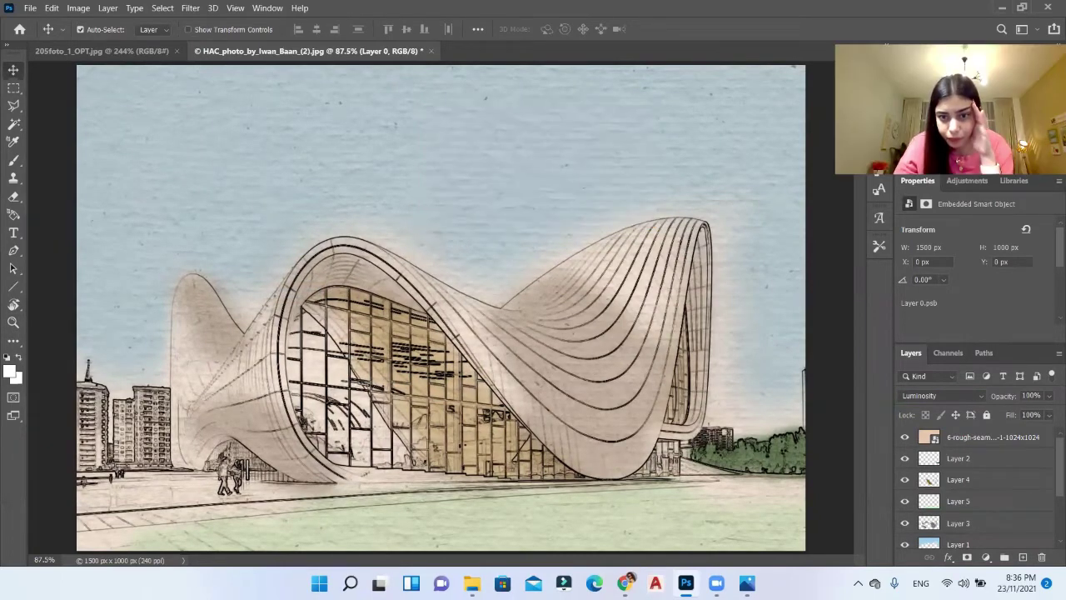
Step: Select Layer 3 and hide and show it to check which parts of the building its gray shading covers
scroll(1004, 484, "down", 3)
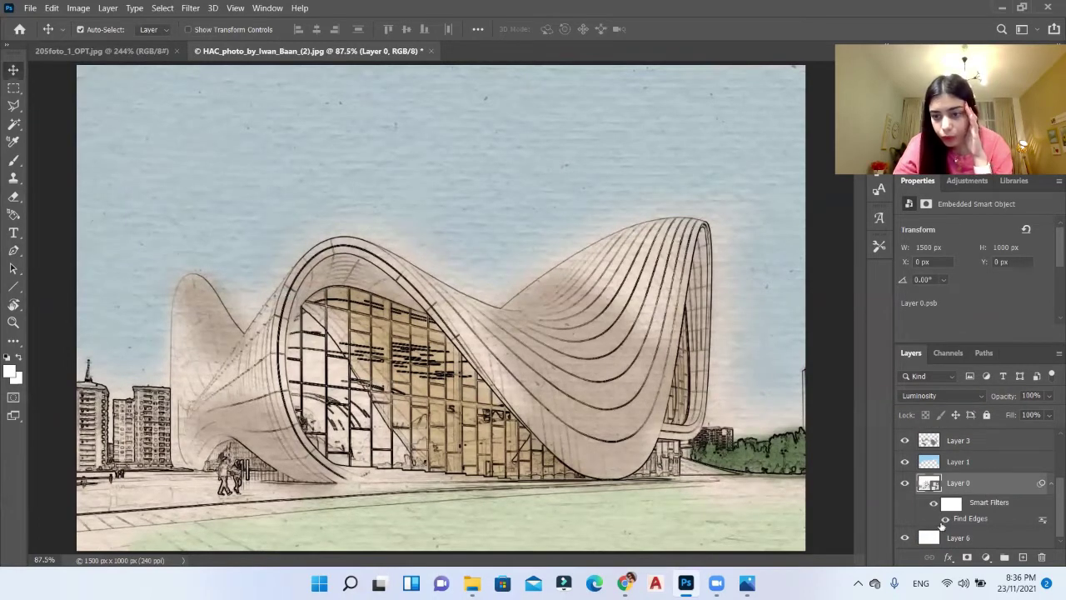
scroll(997, 510, "up", 1)
left_click(978, 459)
left_click(905, 461)
left_click(905, 461)
scroll(992, 503, "up", 1)
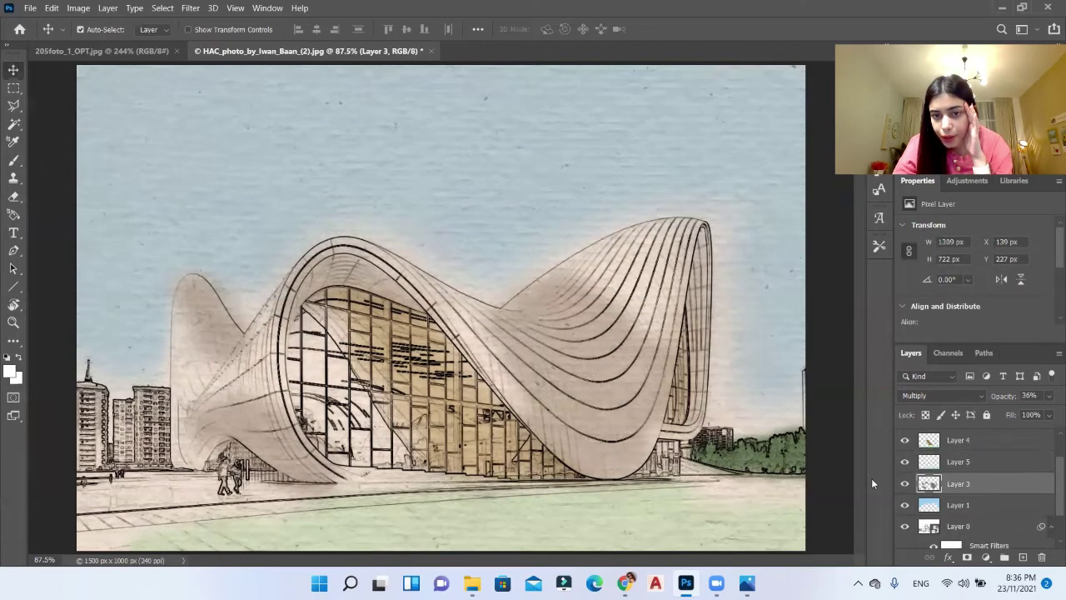
Step: Soften the gray shading on Layer 3 along the building's roof curves with a soft Eraser of about 48 px
left_click(13, 196)
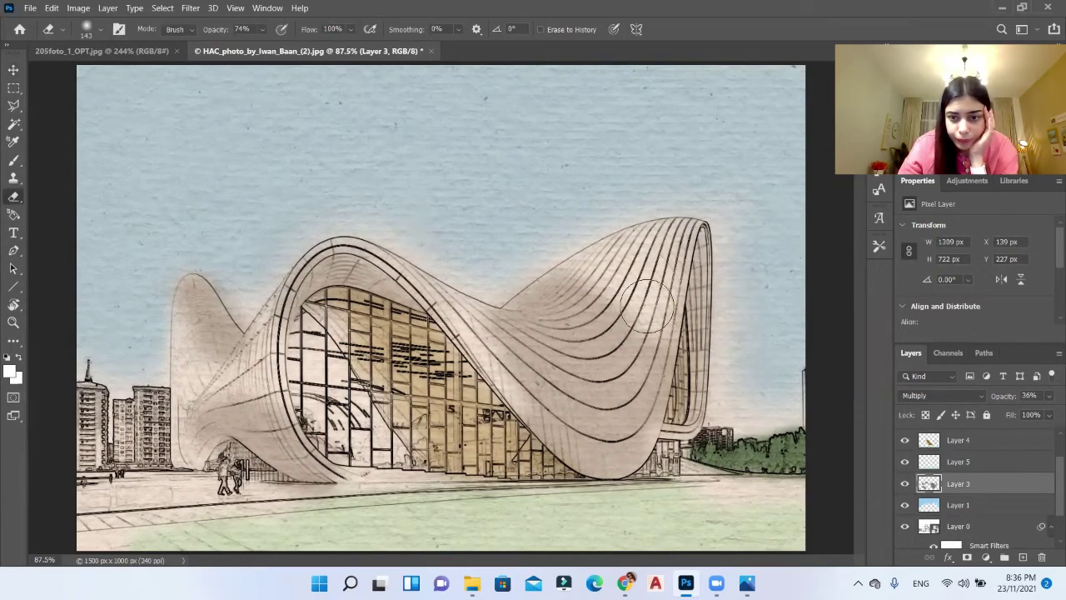
right_click(645, 305)
left_click_drag(742, 339, 742, 339)
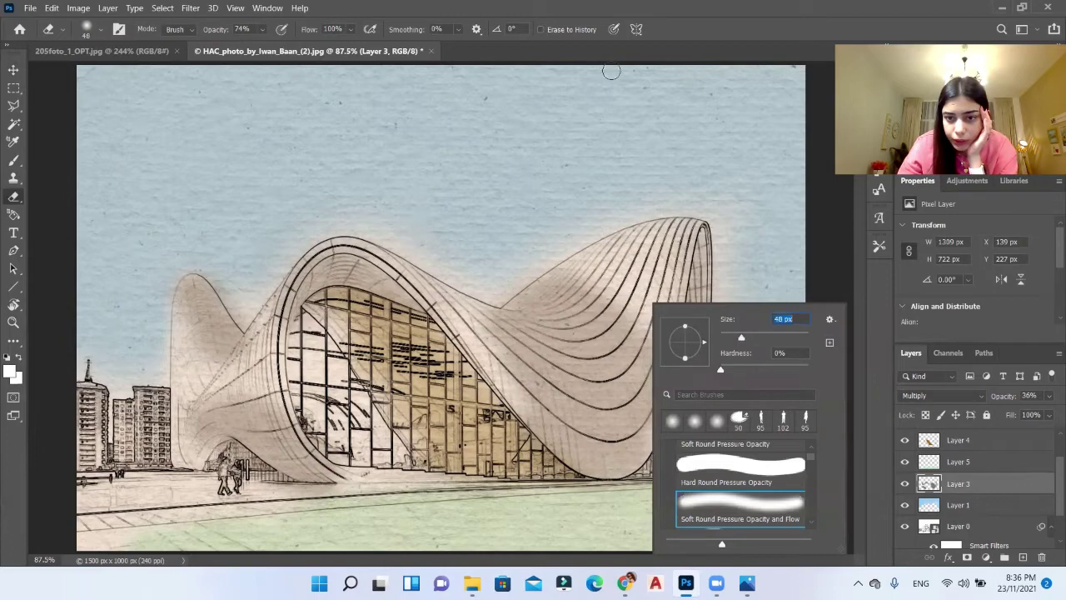
left_click(608, 5)
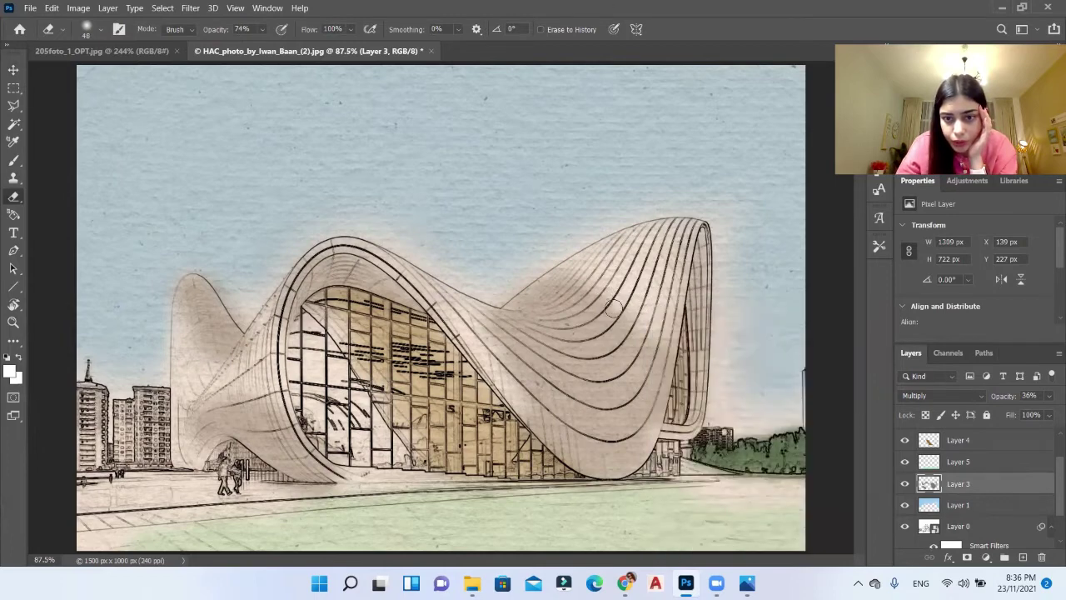
left_click_drag(606, 318, 618, 304)
left_click_drag(675, 329, 677, 285)
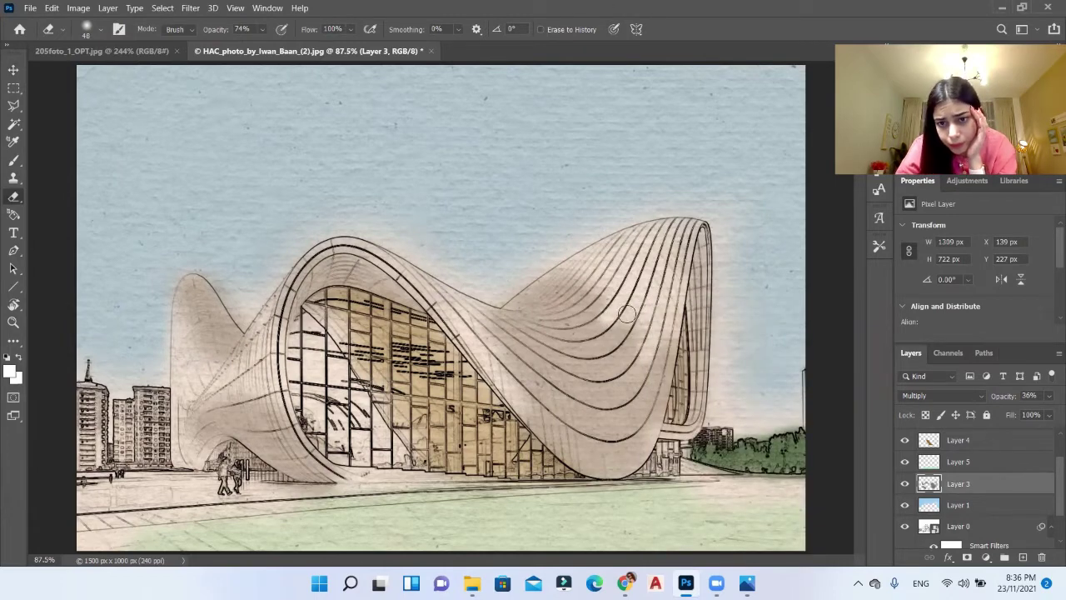
left_click_drag(549, 272, 505, 301)
left_click_drag(242, 320, 217, 280)
left_click_drag(369, 250, 291, 290)
key("v")
Step: Add a new layer above Layer 2 and choose the birds5 brush at 322 px
scroll(991, 475, "up", 2)
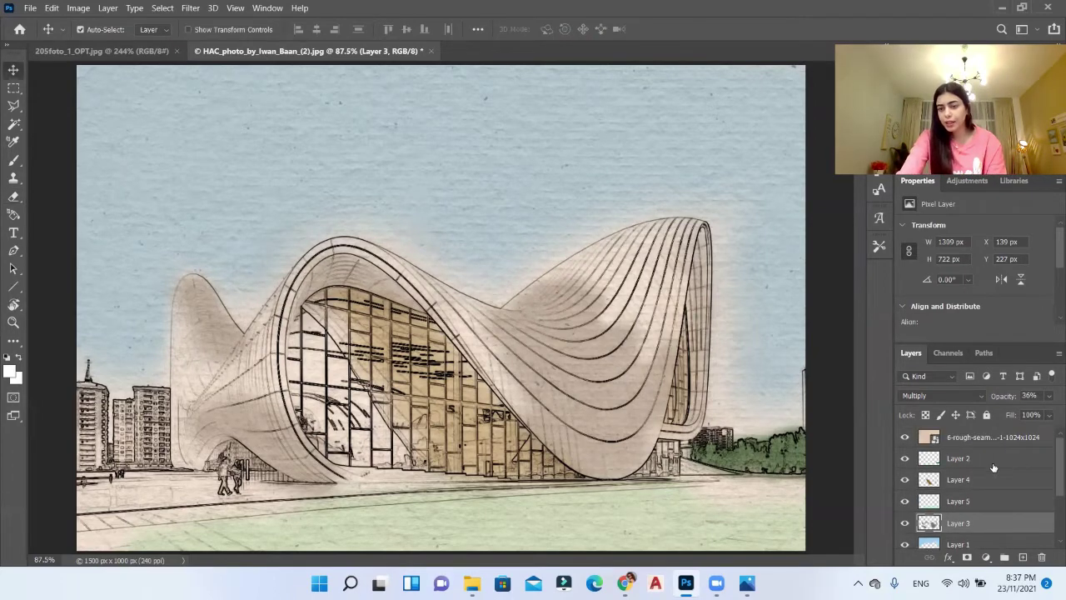
left_click(992, 464)
left_click(1023, 557)
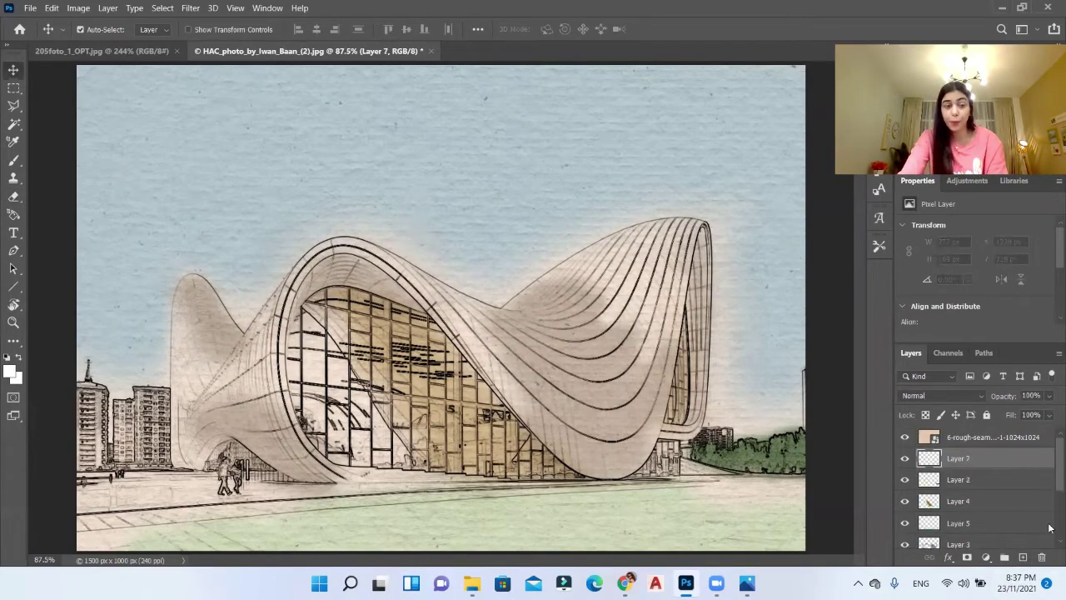
left_click(13, 162)
right_click(255, 146)
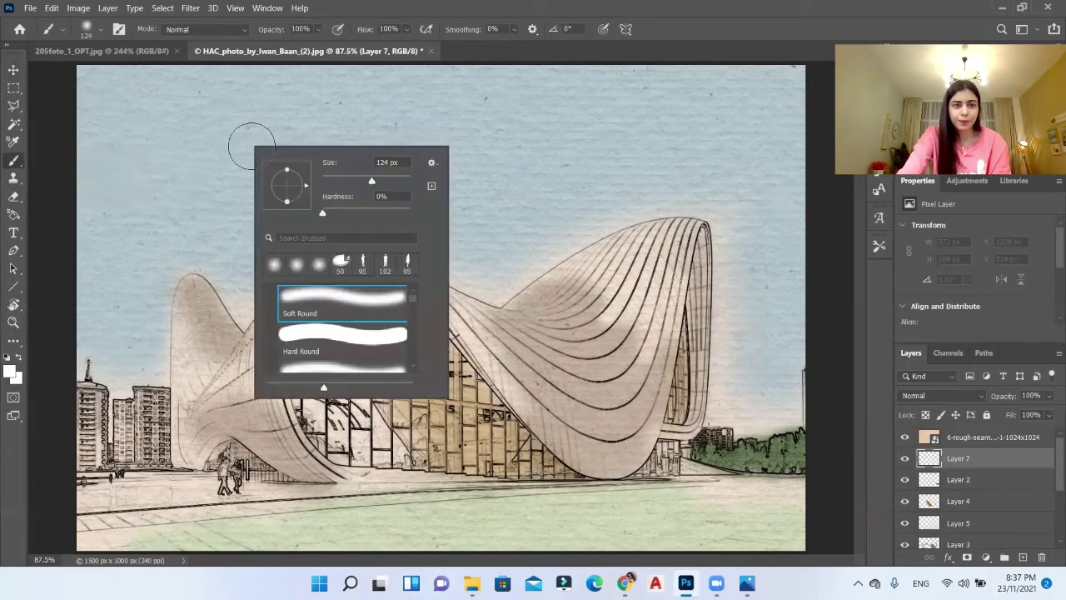
scroll(358, 333, "down", 3)
scroll(369, 352, "down", 5)
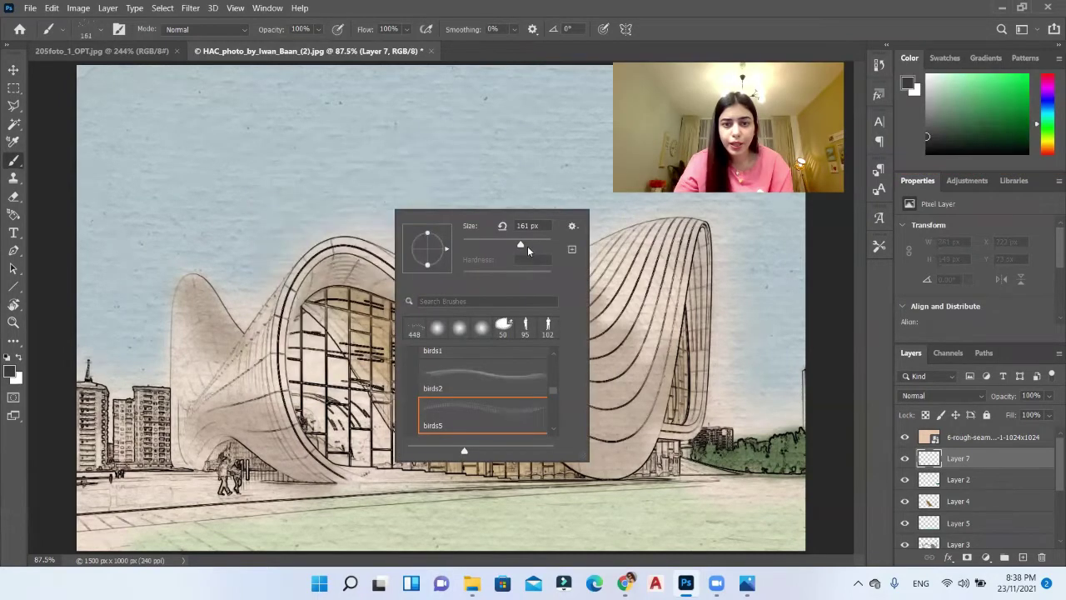
left_click_drag(527, 250, 535, 247)
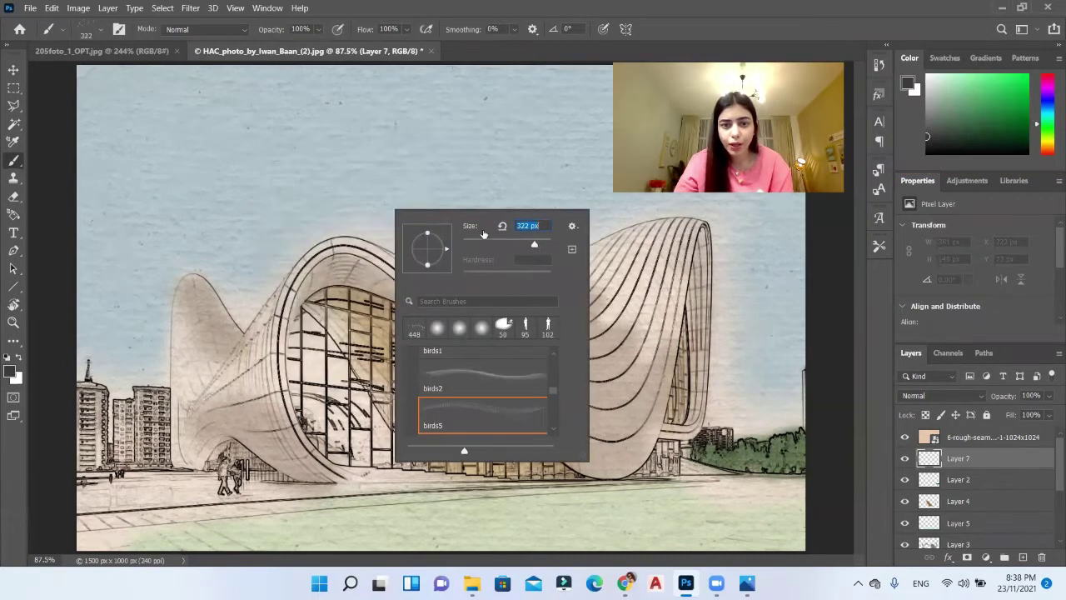
Step: Stamp a flock of dark gray birds in the sky on Layer 7 and set the layer's opacity to 80%
left_click(466, 133)
key("ctrl+z")
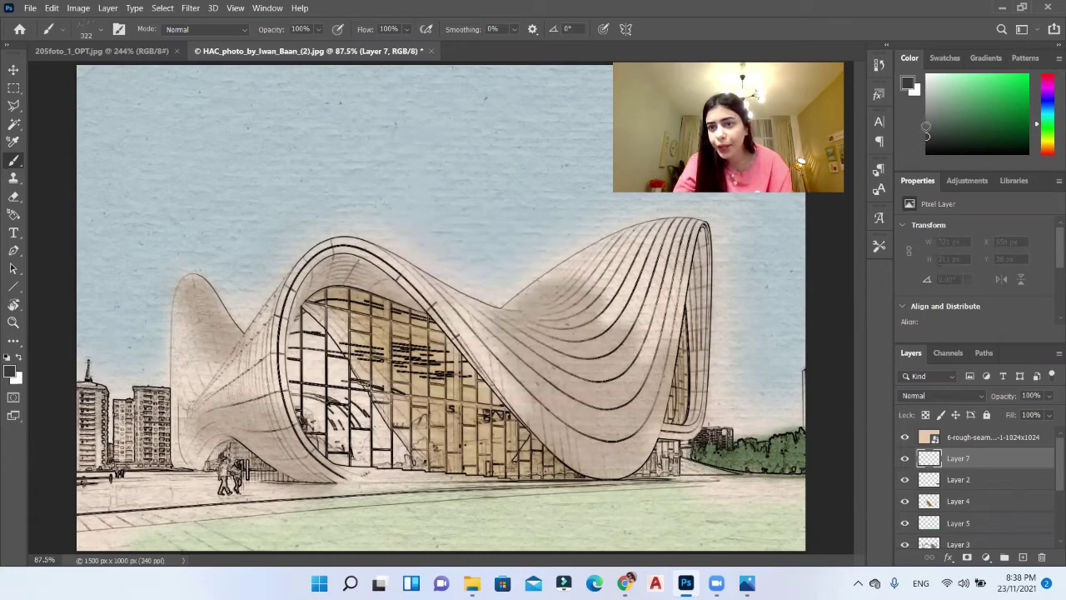
left_click(1048, 396)
left_click_drag(1048, 412, 1043, 412)
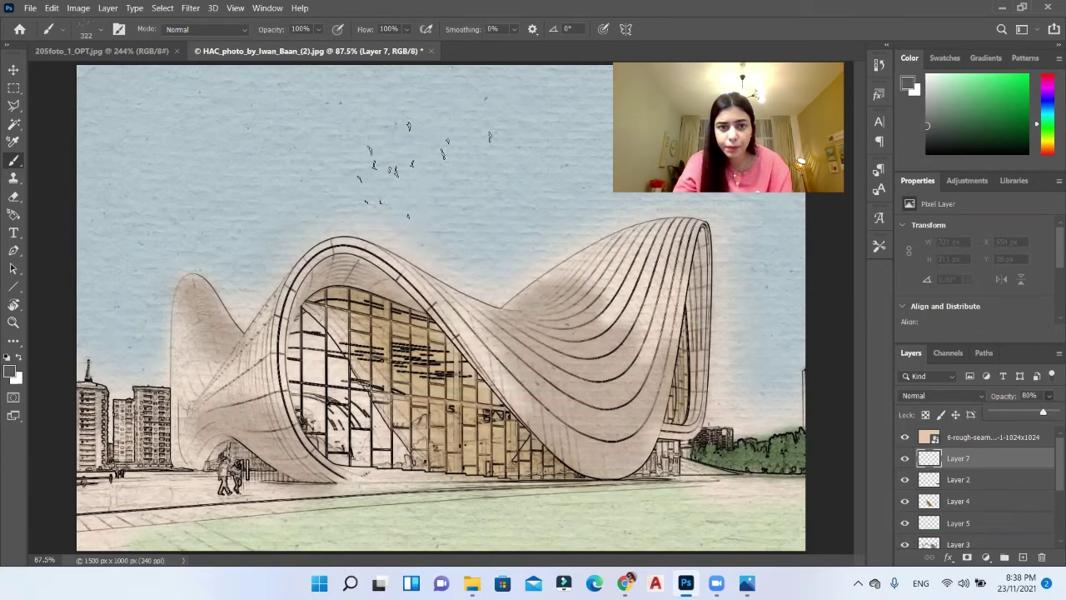
right_click(421, 164)
left_click(558, 197)
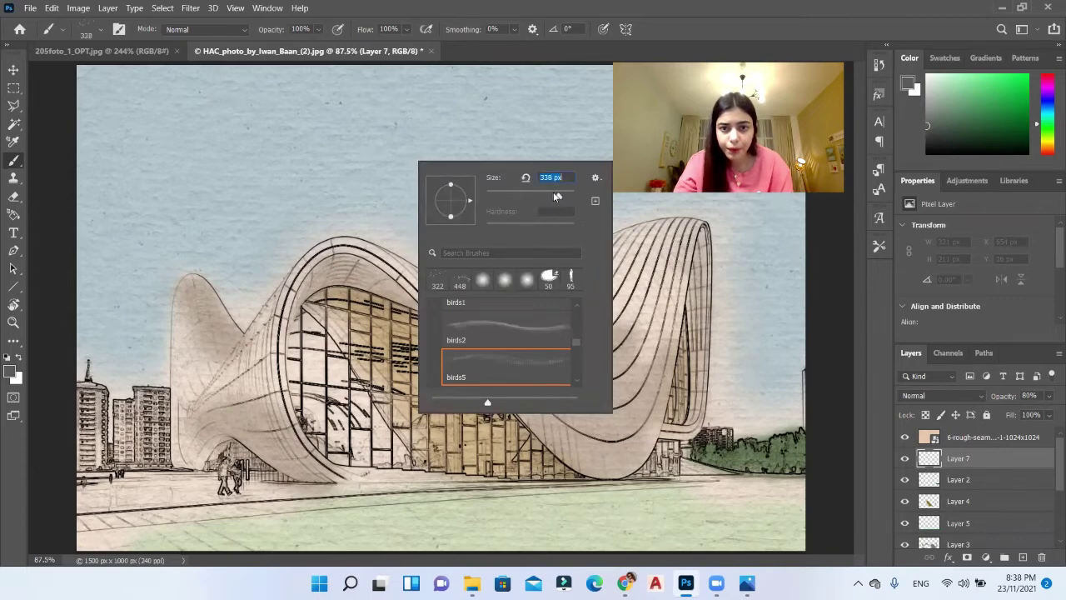
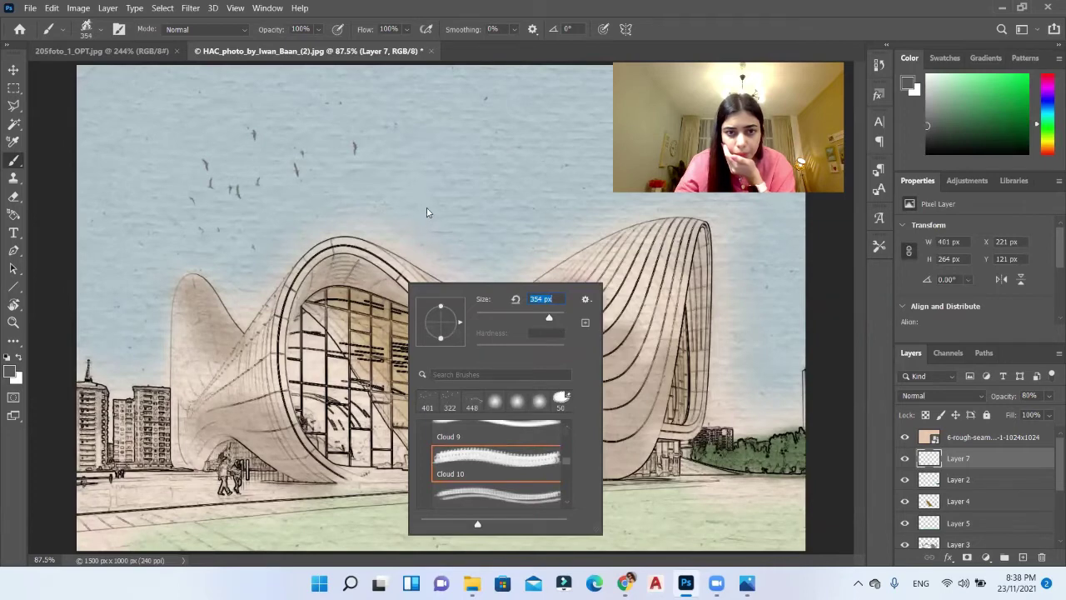
Step: Choose the Cloud 8 brush and set its size to 196 px
scroll(529, 463, "up", 2)
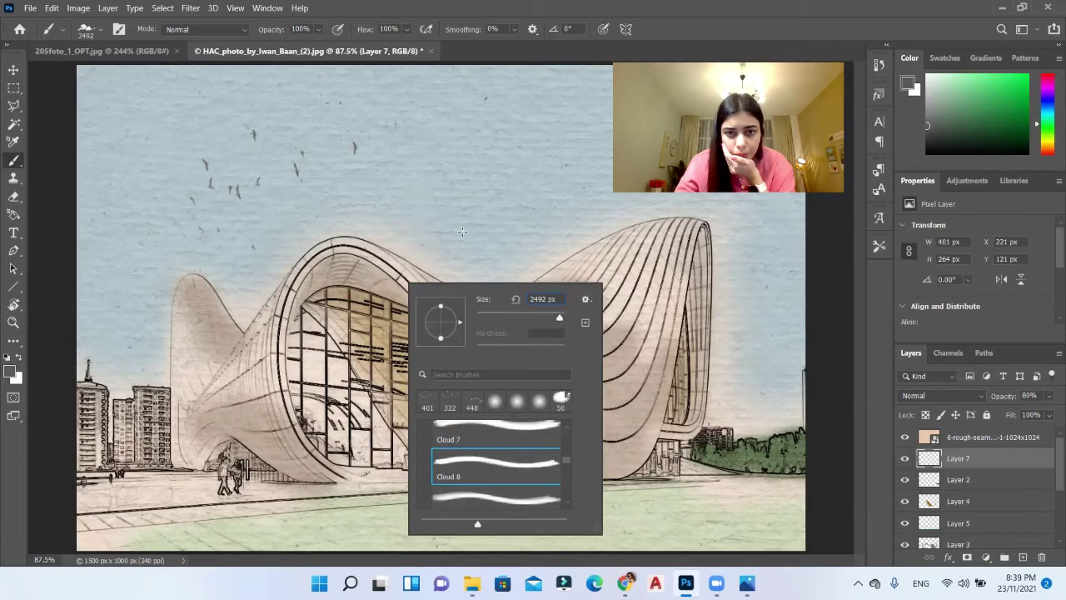
left_click(527, 314)
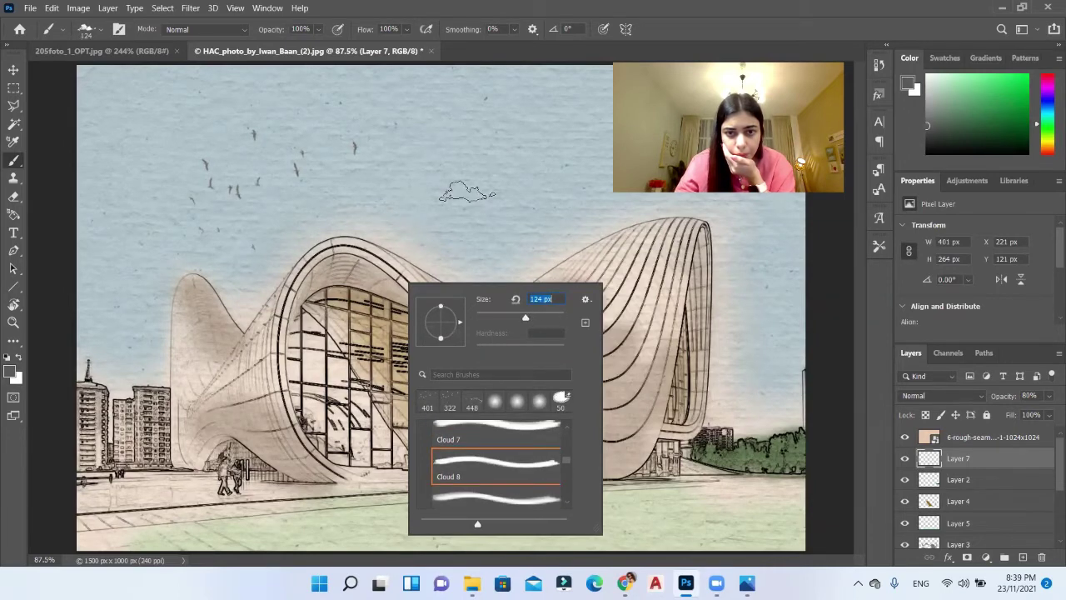
left_click(542, 318)
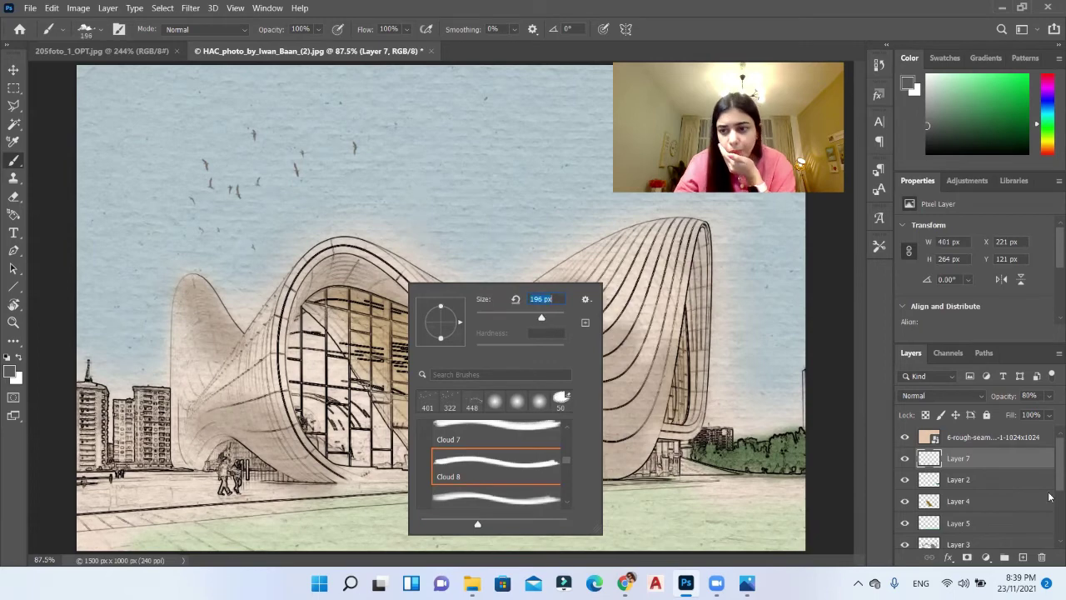
Step: Add a new layer for the clouds above Layer 7 and set the foreground color to a muted gray-blue
left_click(1023, 557)
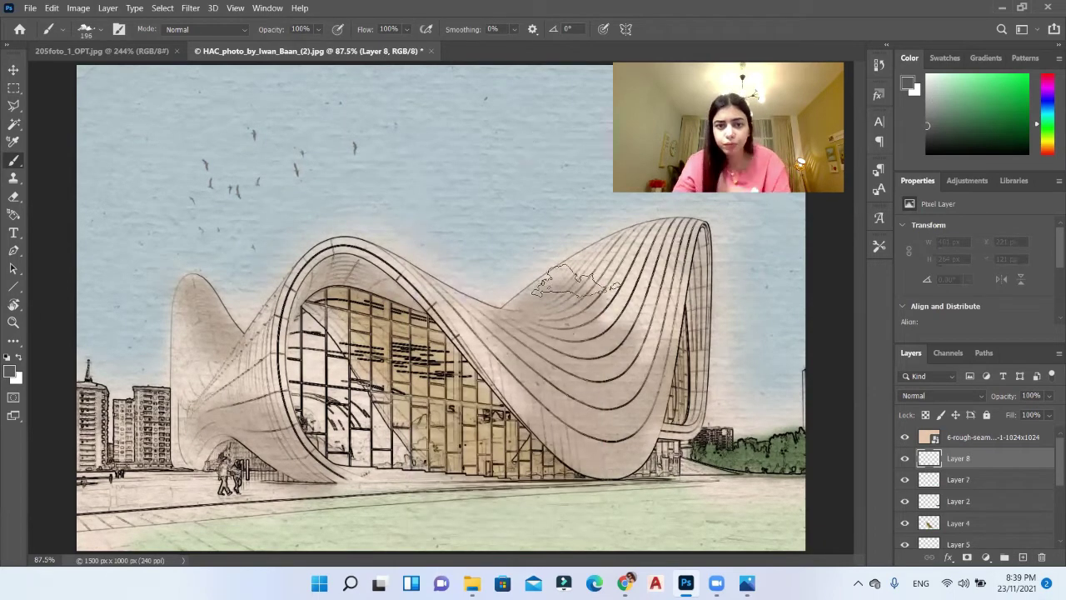
left_click_drag(1040, 126, 1042, 112)
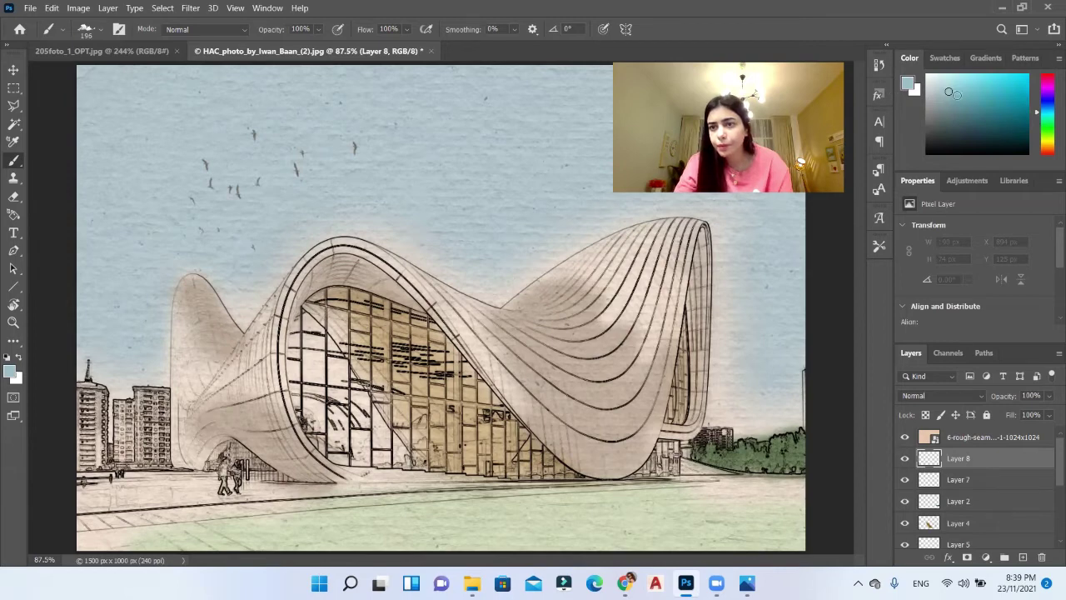
left_click(958, 101)
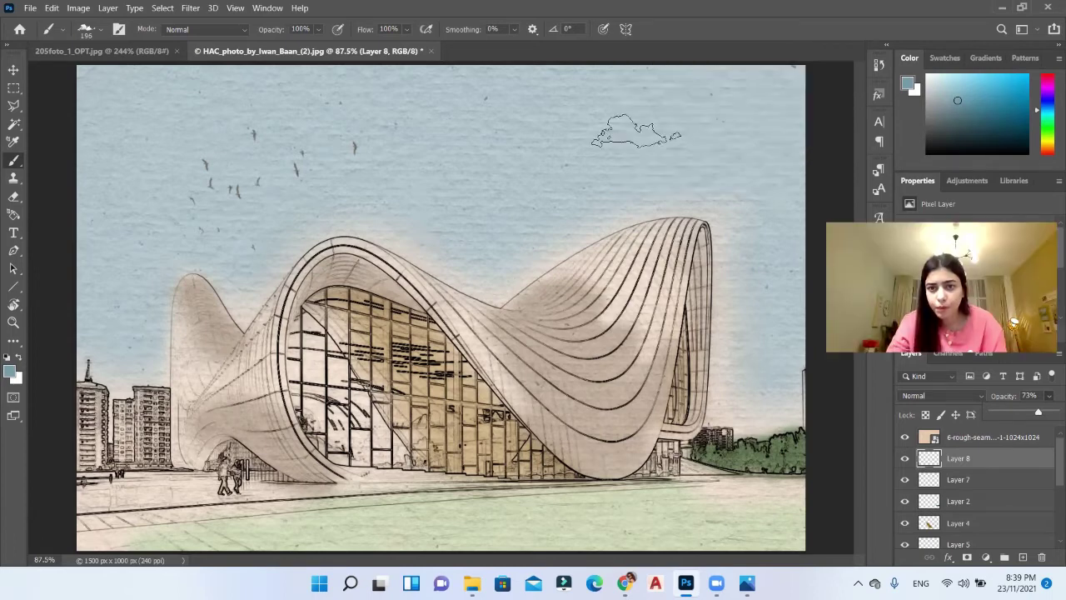
Step: Stamp two Cloud 8 clouds along the top of the sky, one at 448 px and one at 511 px
right_click(636, 131)
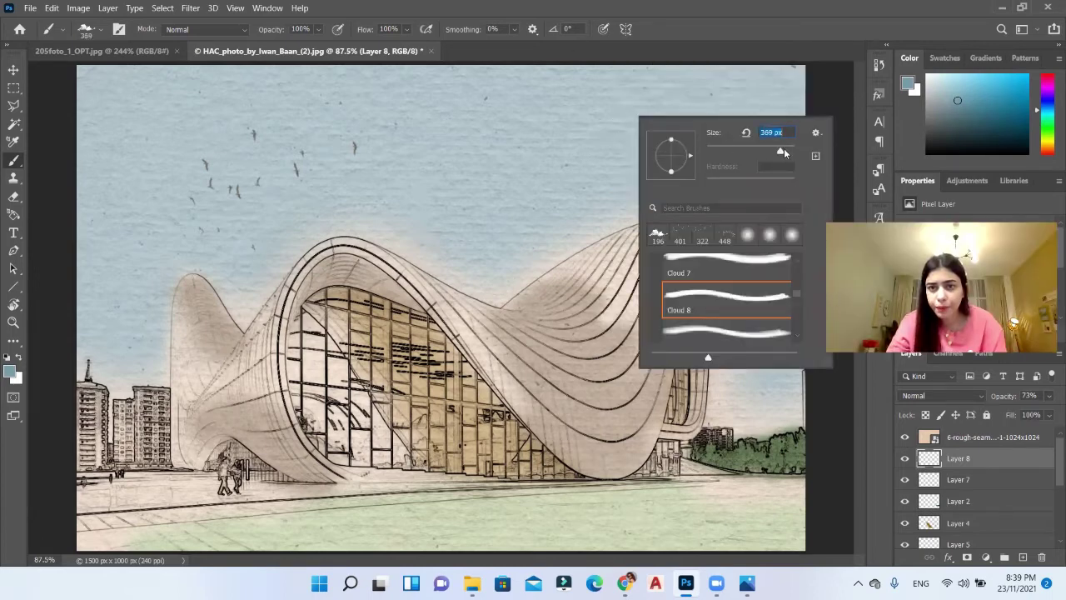
type("448")
key("Return")
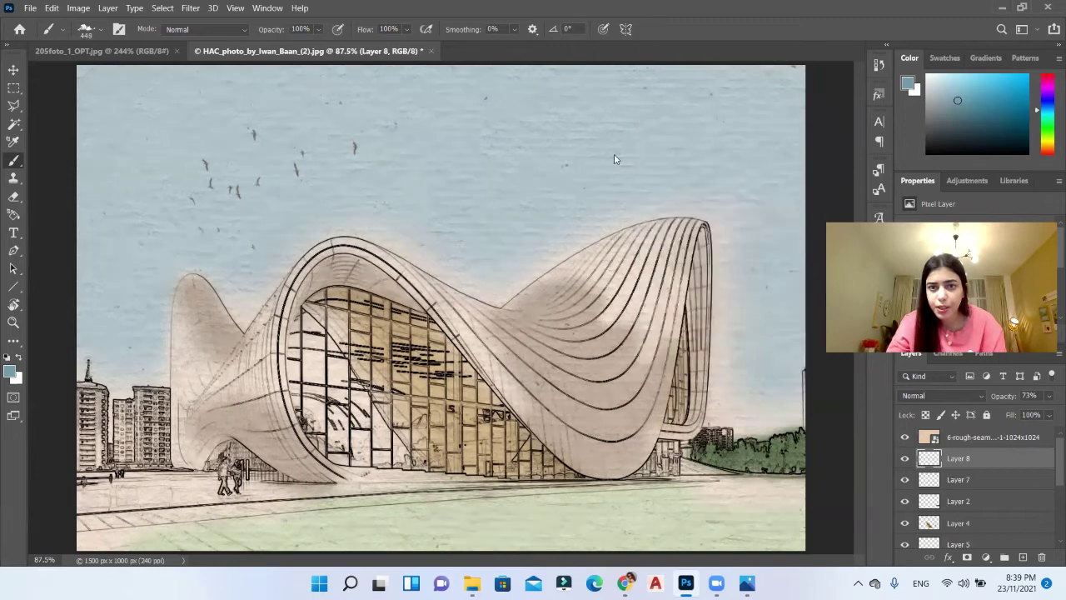
left_click(684, 81)
right_click(516, 107)
left_click_drag(696, 143, 704, 148)
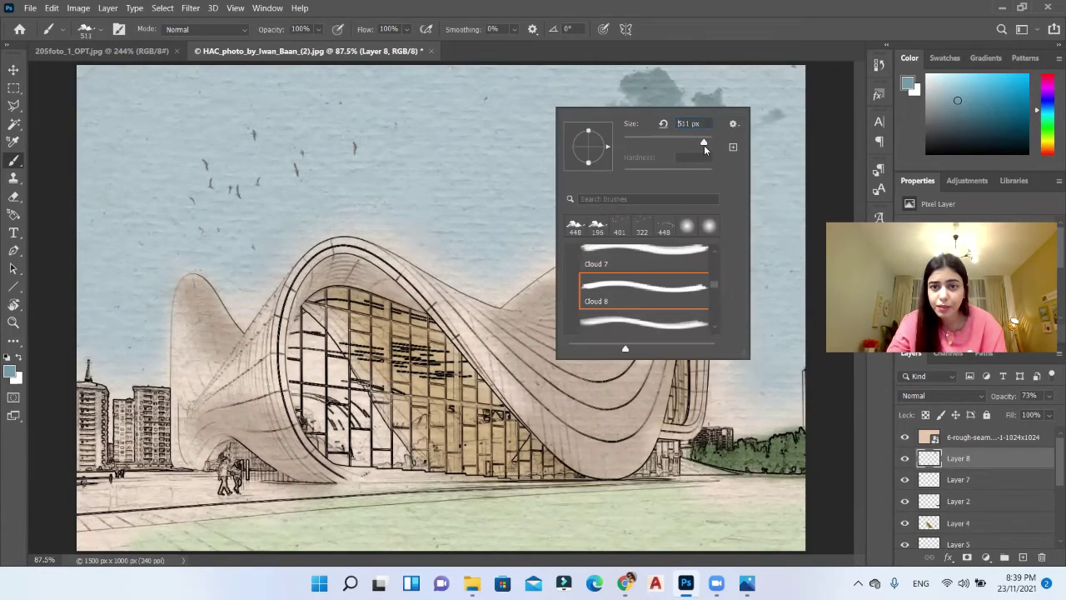
left_click(525, 95)
Step: Stamp a 306 px Cloud 8 cloud above the roof's dip and a 1024 px cloud from another brush around the birds
right_click(438, 135)
left_click_drag(583, 170, 575, 170)
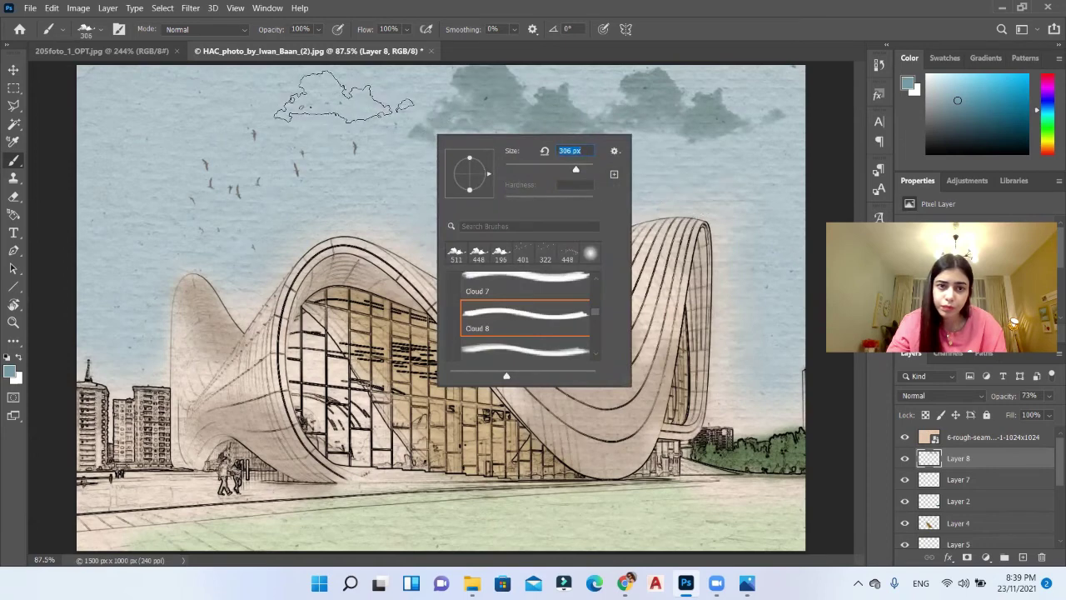
key("Return")
left_click(499, 166)
right_click(487, 203)
left_click(583, 359)
left_click(195, 135)
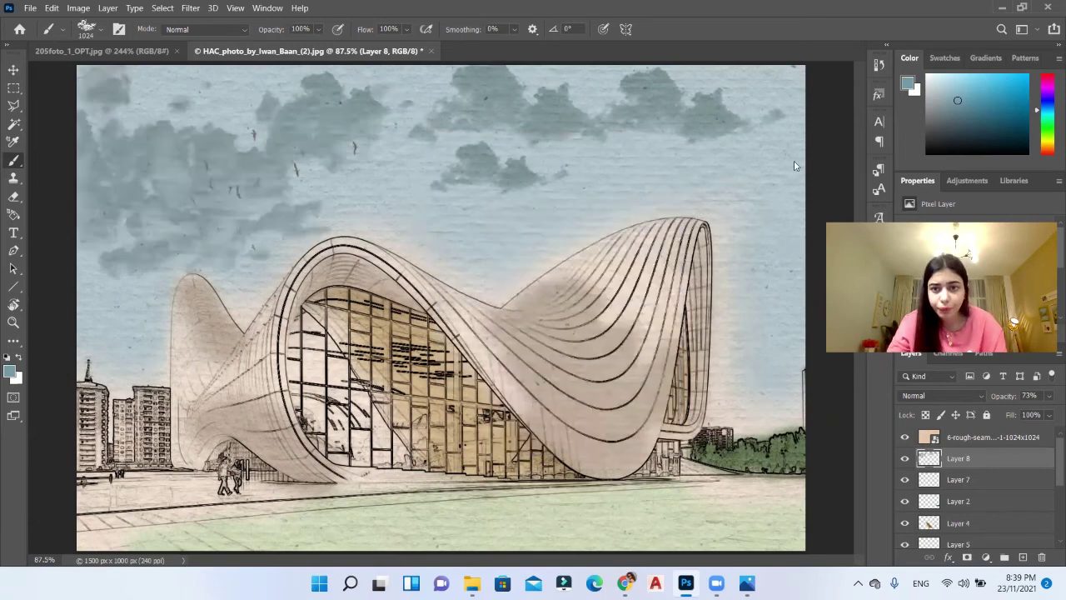
Step: Stamp a 291 px cloud in the sky beyond the building's tall end and lower Layer 8's opacity to 26%
right_click(726, 185)
left_click_drag(820, 220, 809, 218)
key("Return")
left_click(788, 180)
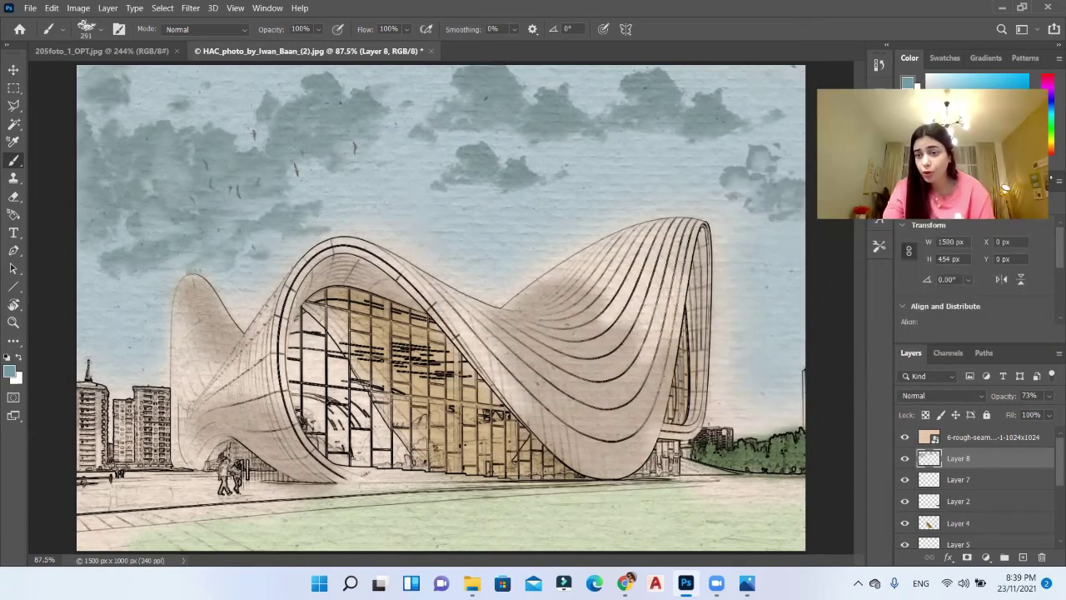
left_click(1049, 395)
left_click_drag(1040, 411, 1006, 413)
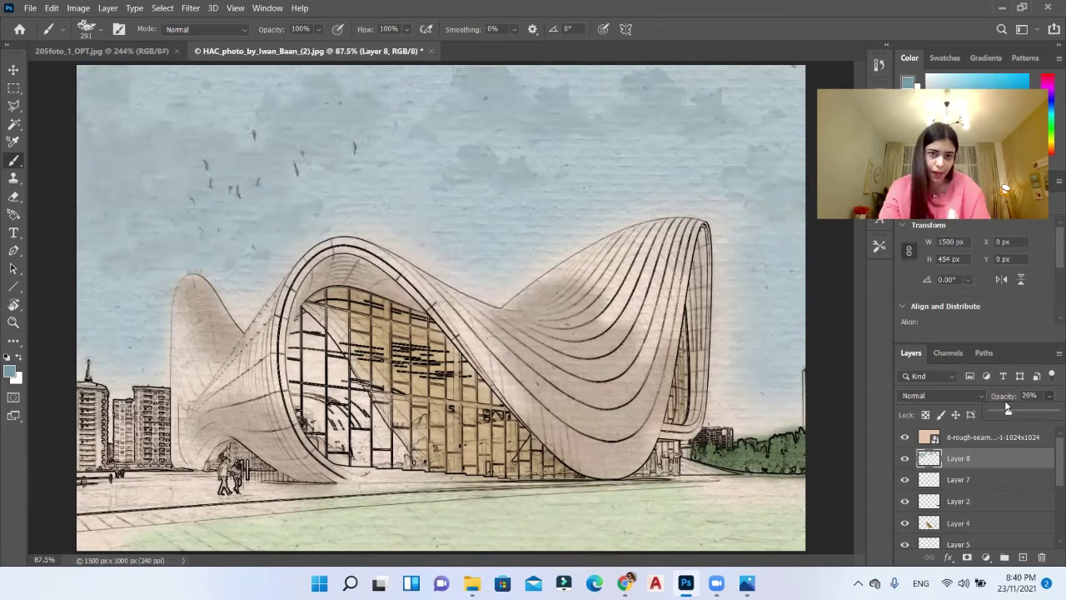
Step: Add a new layer above the clouds and choose the People 15 brush at 69 px
right_click(591, 423)
scroll(678, 491, "down", 1)
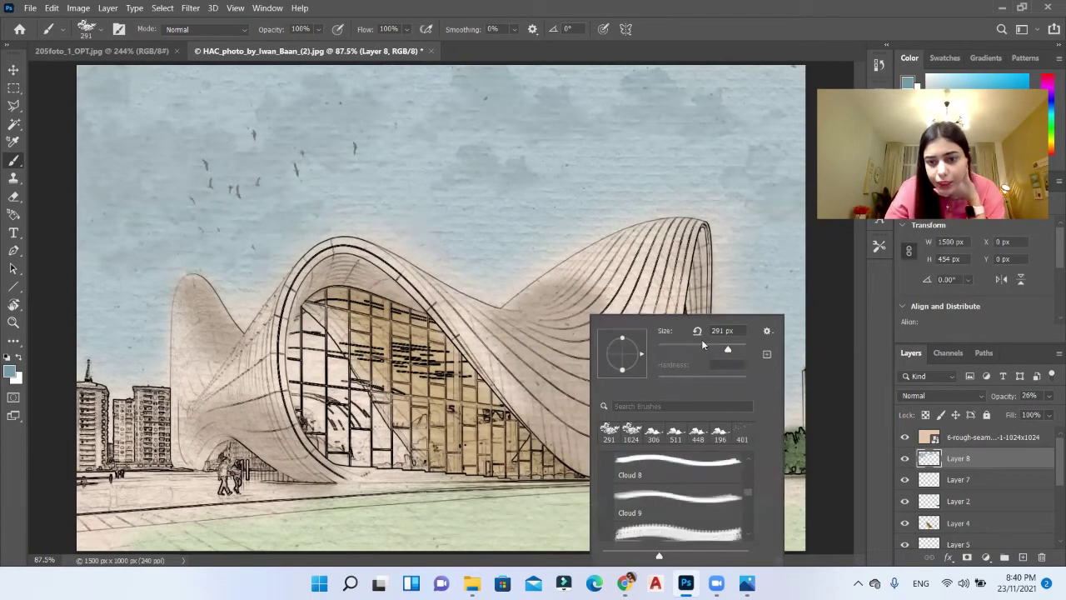
scroll(703, 467, "down", 3)
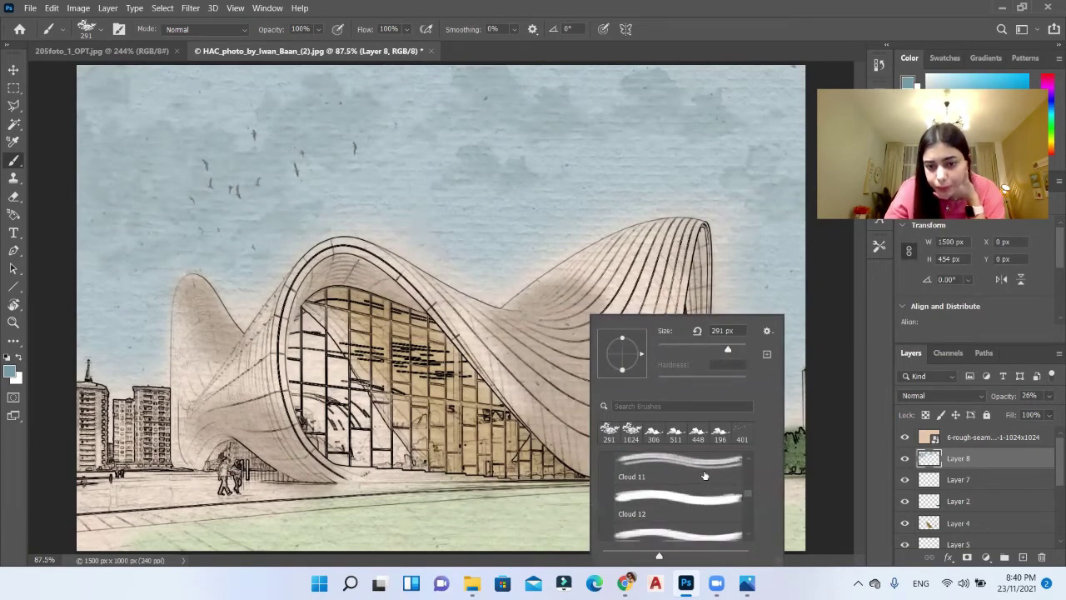
left_click(677, 498)
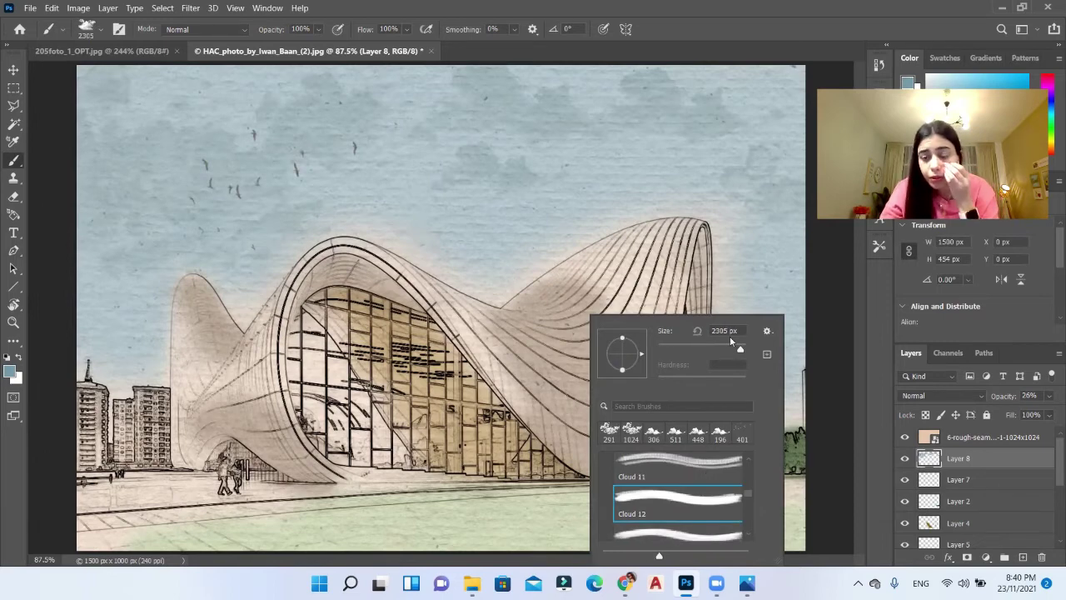
scroll(682, 490, "down", 2)
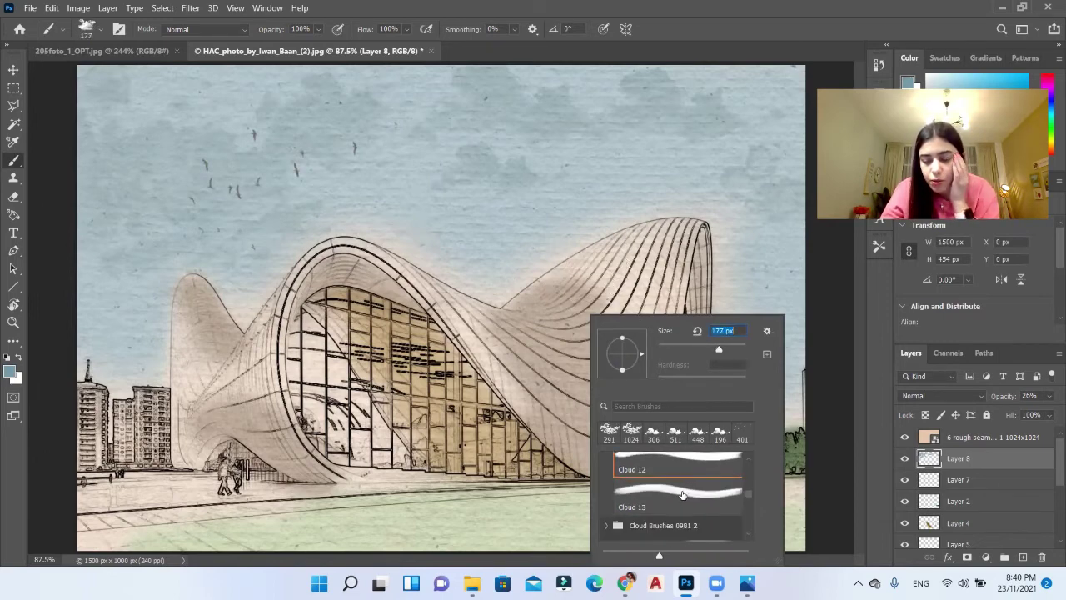
scroll(682, 495, "down", 2)
left_click(682, 498)
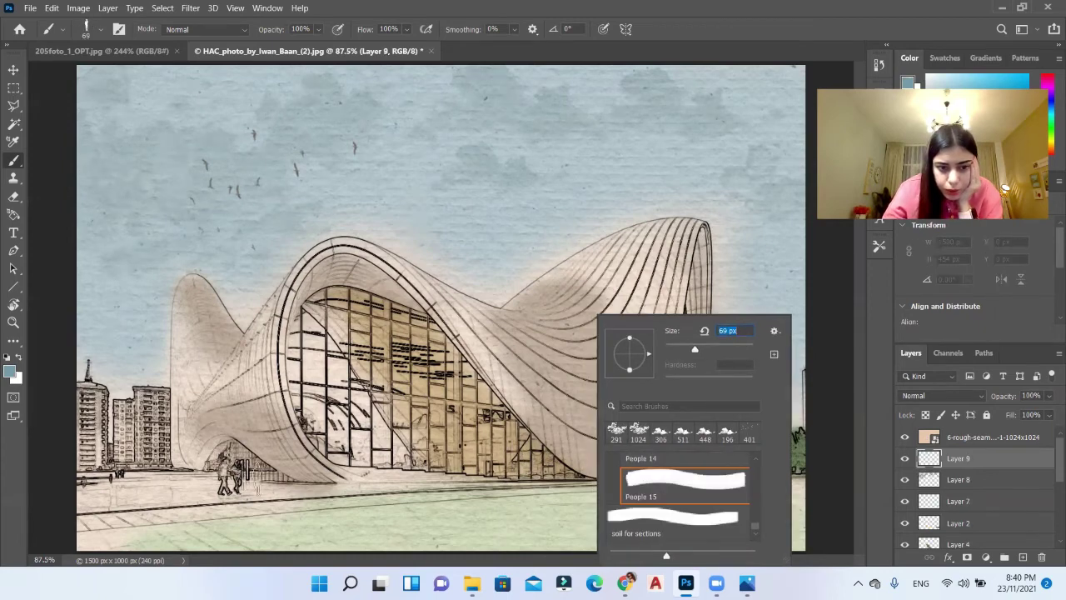
Step: Stamp a standing person in default black on the plaza beside the walking pair with the People 15 brush
left_click(284, 498)
key("ctrl+z")
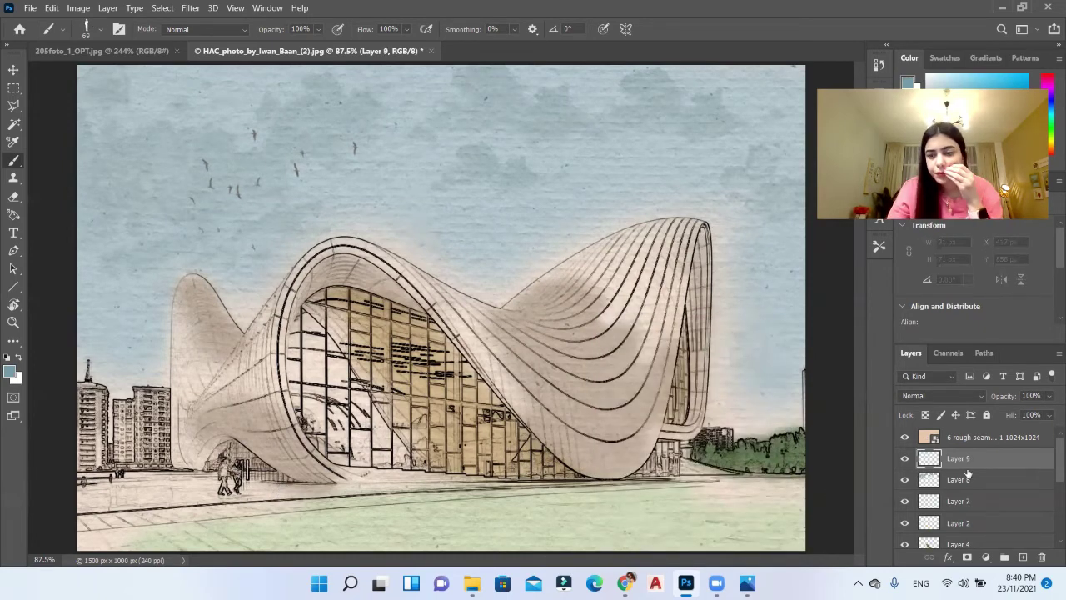
left_click_drag(946, 209, 876, 314)
key("d")
left_click(175, 484)
Step: Stamp small distant people at both ends of the plaza with a people brush at 29 px
right_click(706, 466)
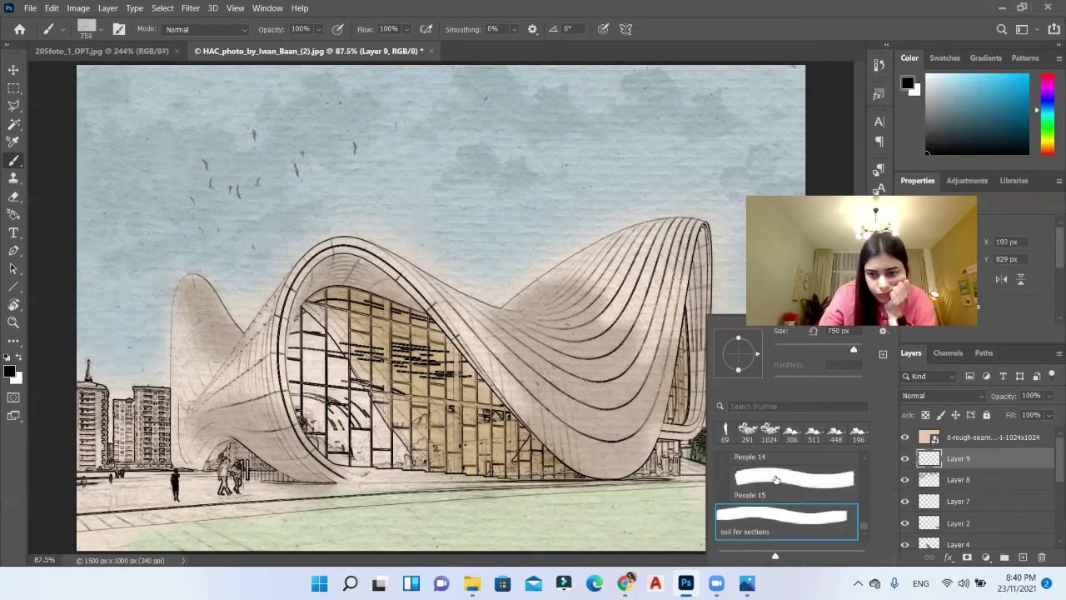
left_click(775, 465)
key("Return")
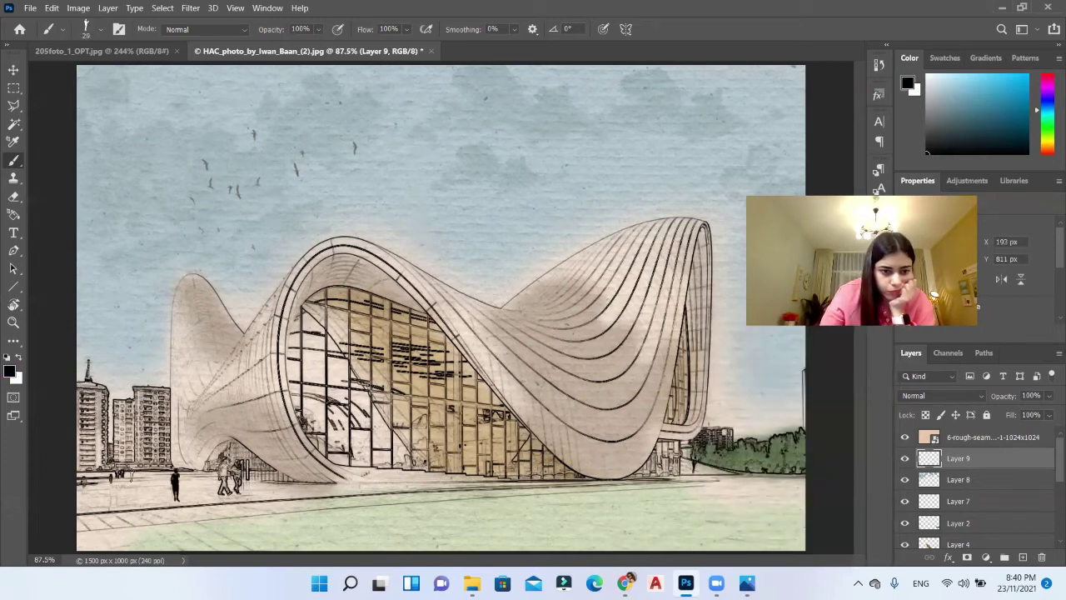
left_click(130, 485)
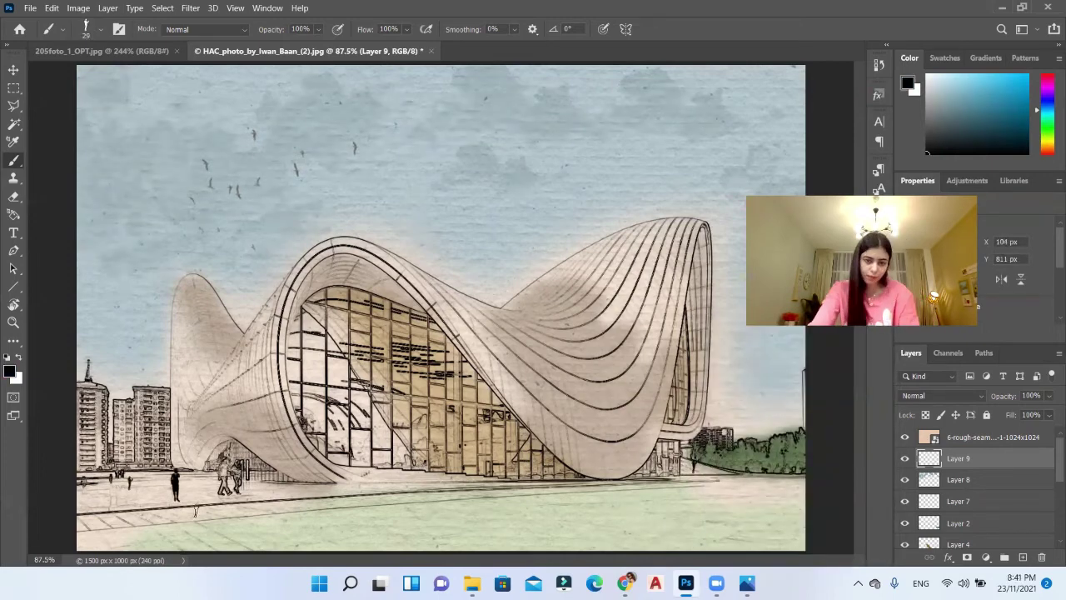
Step: Examine the whole finished sketch and compare it with the original building photo in the Photos app
scroll(130, 485, "down", 3)
key("v")
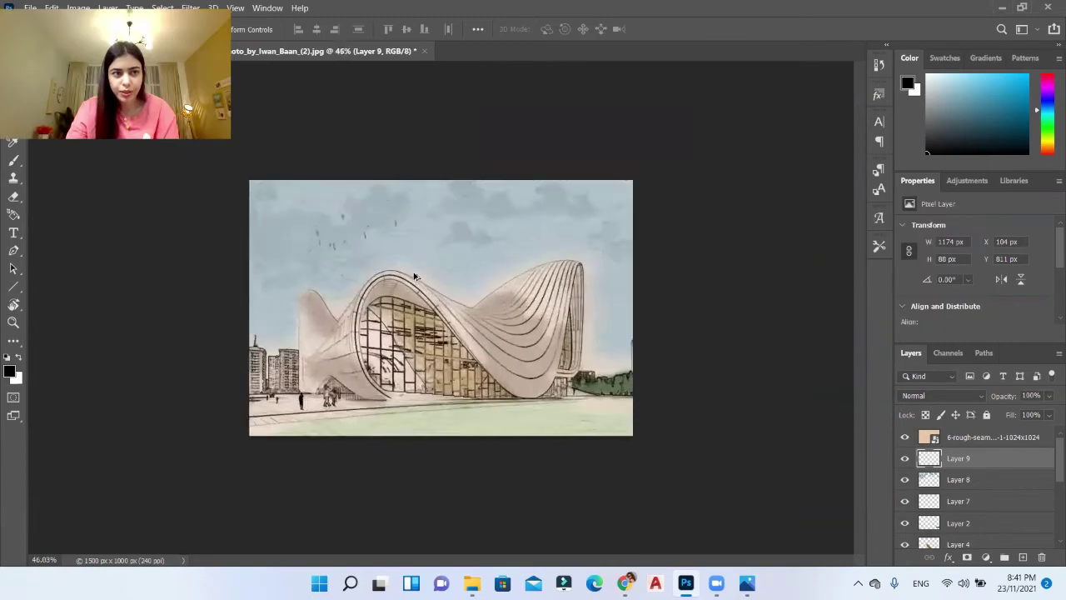
scroll(414, 276, "up", 1)
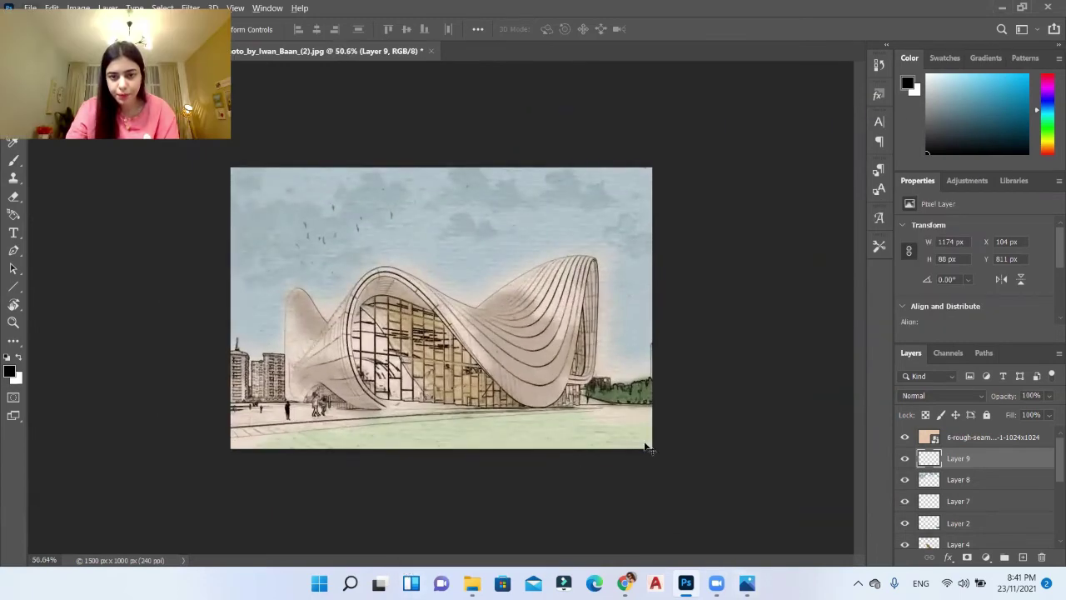
scroll(664, 448, "up", 1)
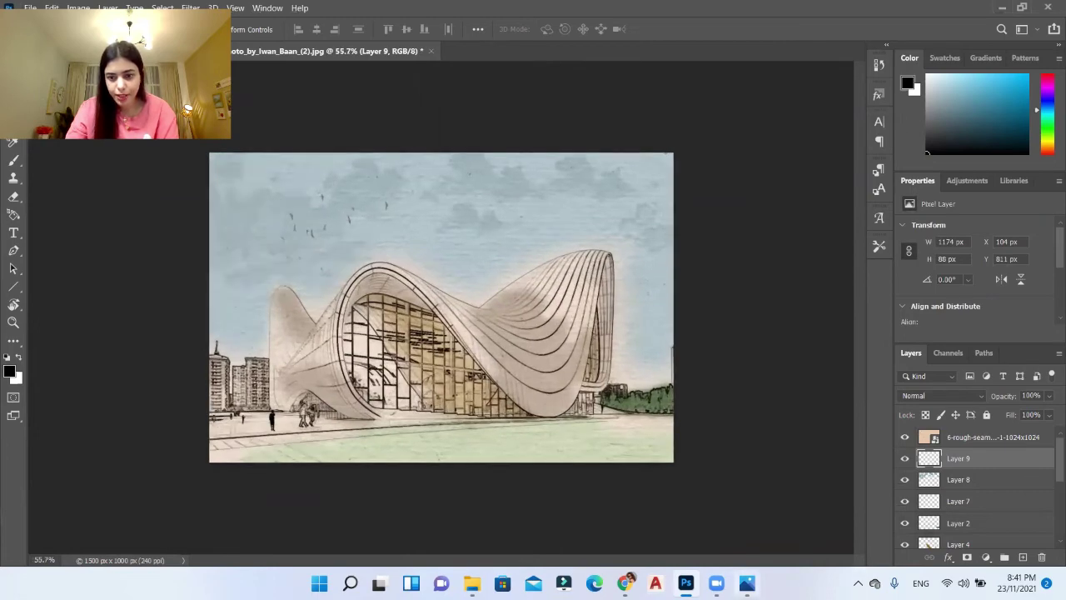
key("alt+Tab")
left_click_drag(839, 137, 796, 113)
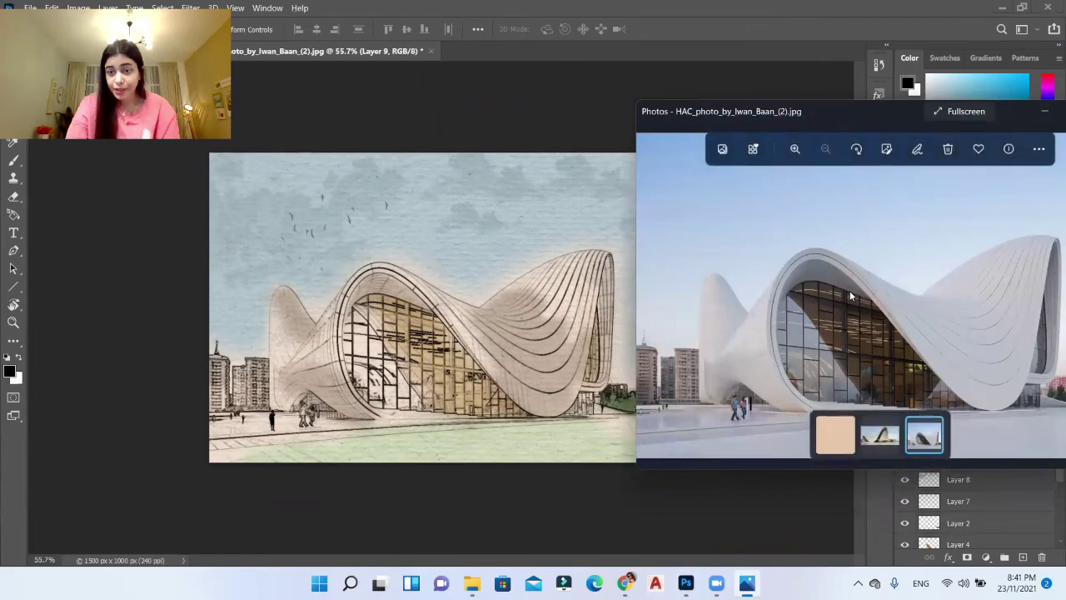
scroll(849, 291, "up", 3)
scroll(851, 296, "down", 3)
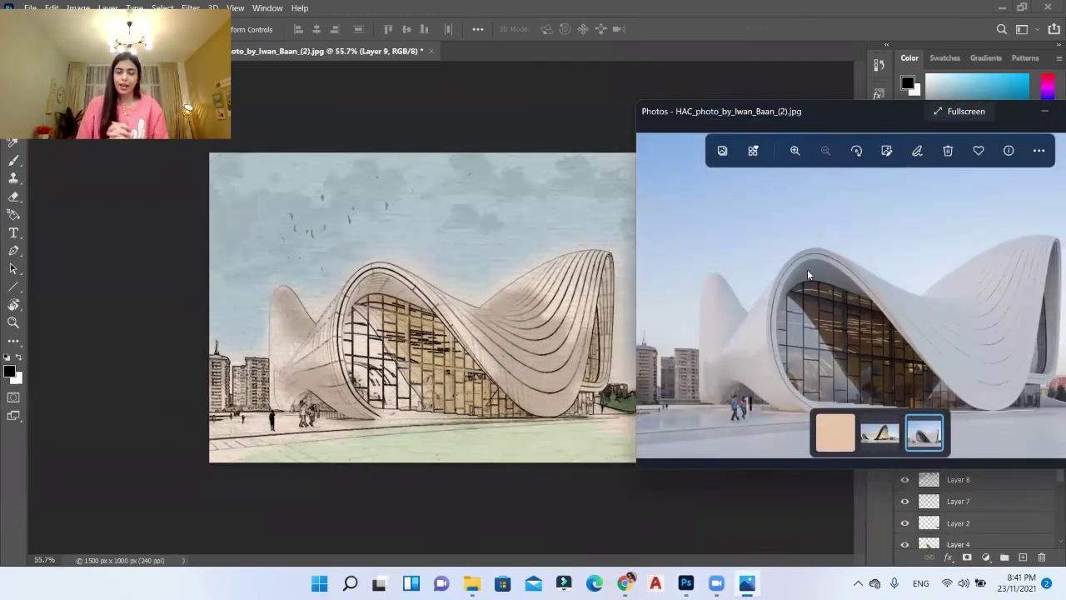